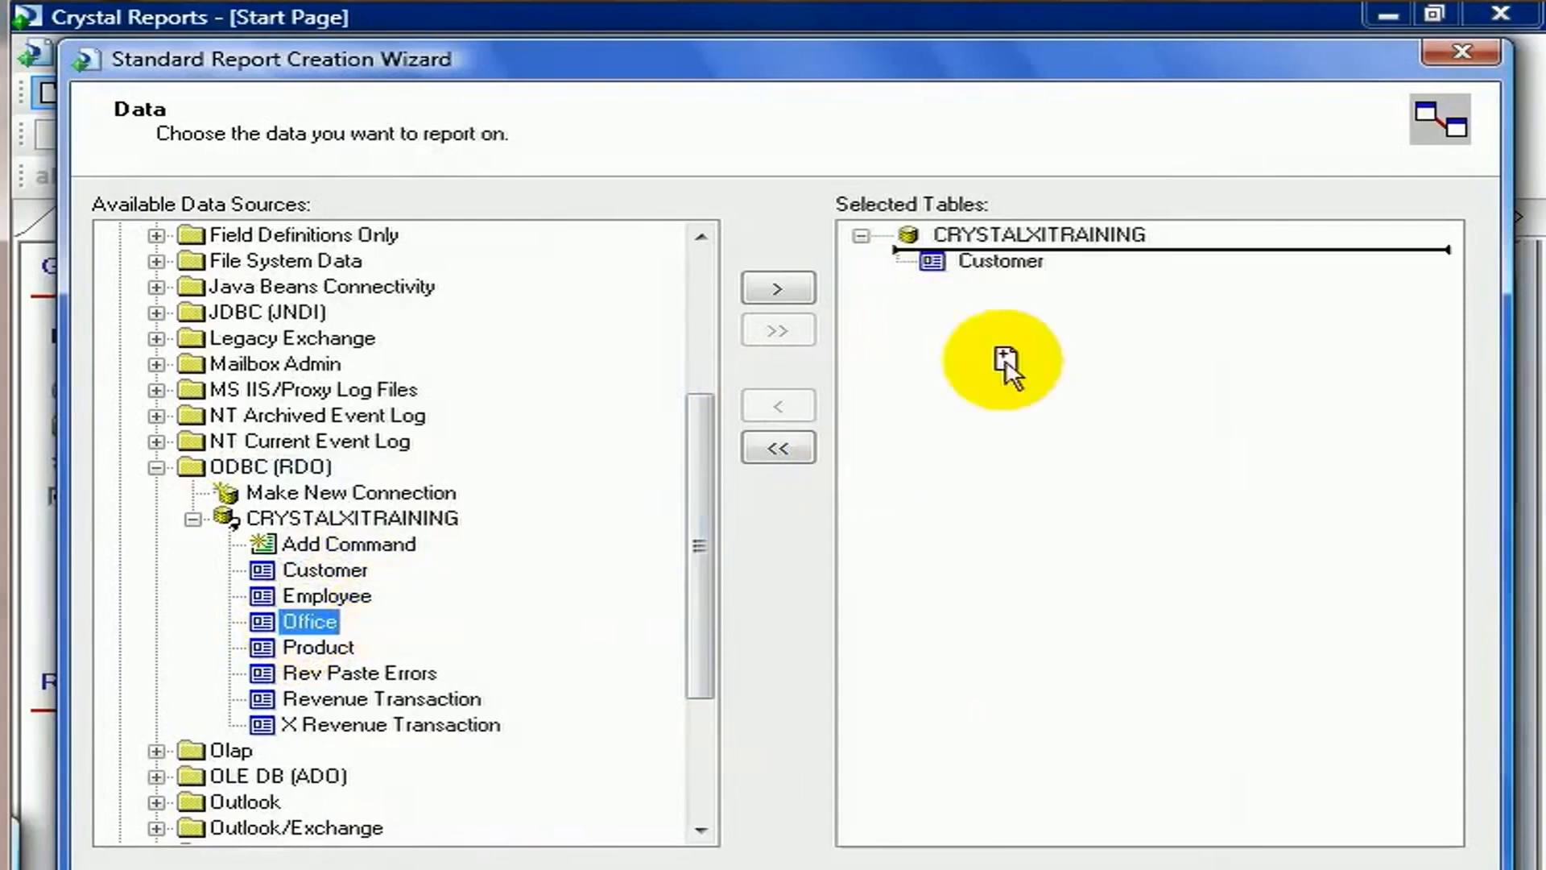
# Add the Office, Product and Revenue Transaction tables from CRYSTALXITRAINING to the selected tables and continue to linking.
pyautogui.moveTo(304, 656); pyautogui.dragTo(1151, 326)
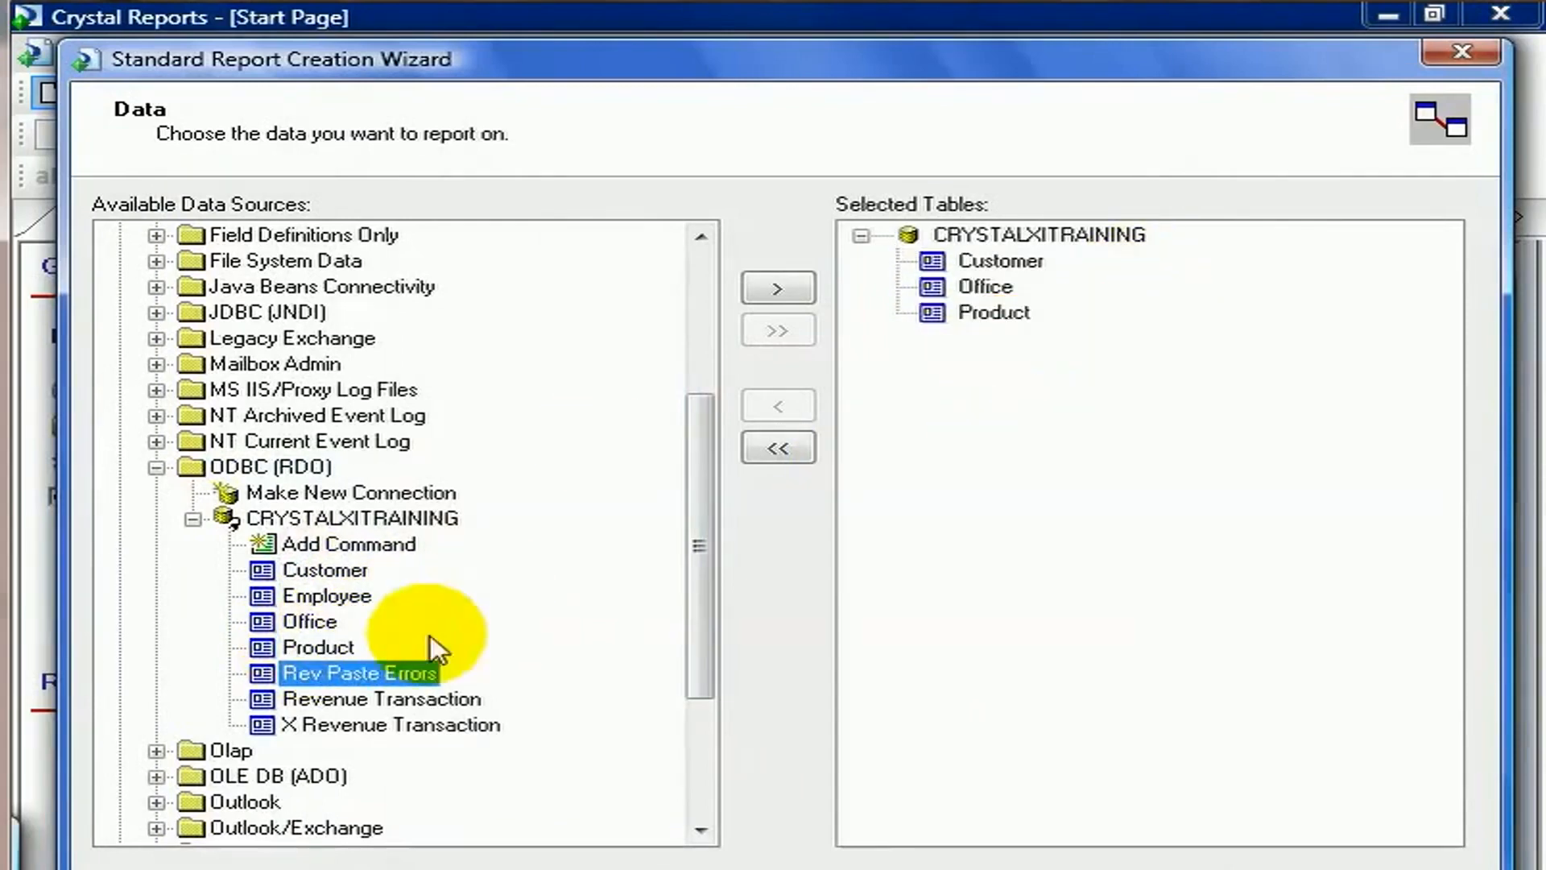
pyautogui.moveTo(380, 701); pyautogui.dragTo(1160, 395)
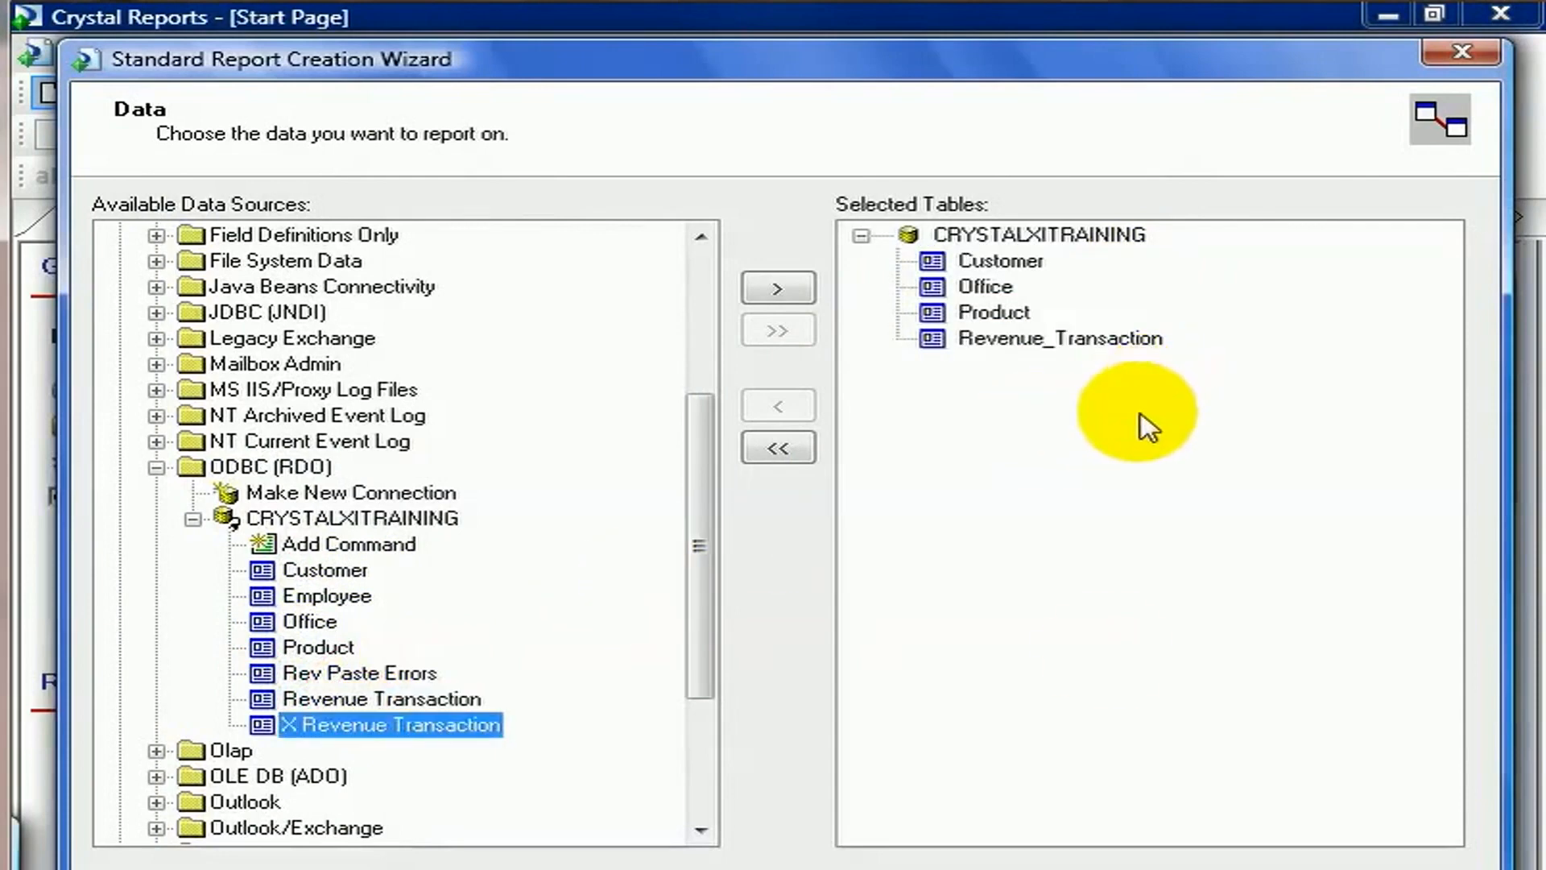
pyautogui.click(947, 868)
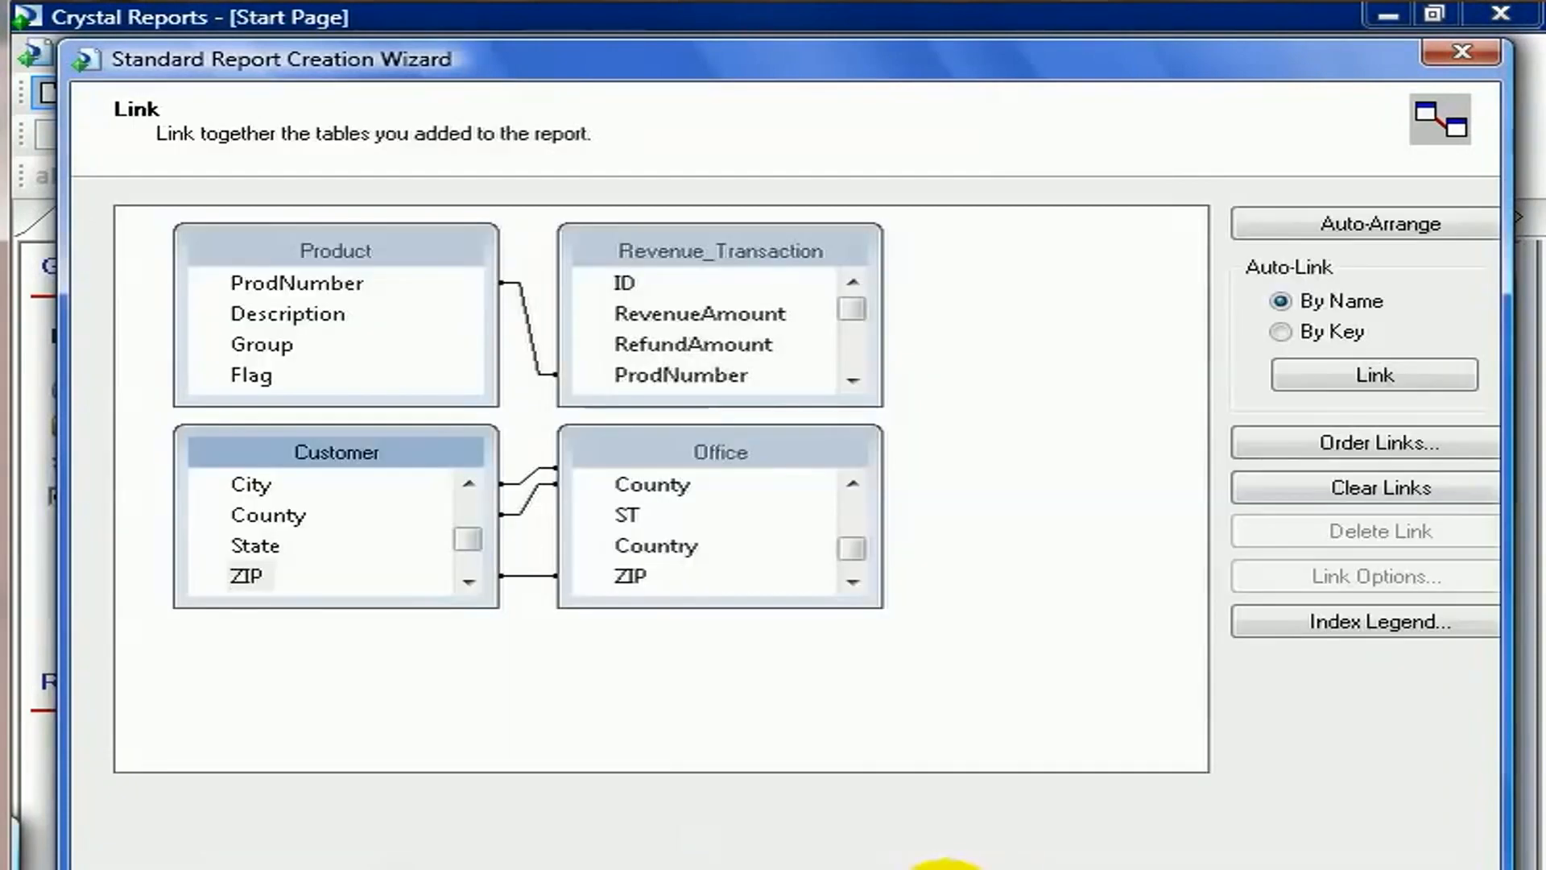
# Clear all existing links between the tables.
pyautogui.click(1299, 489)
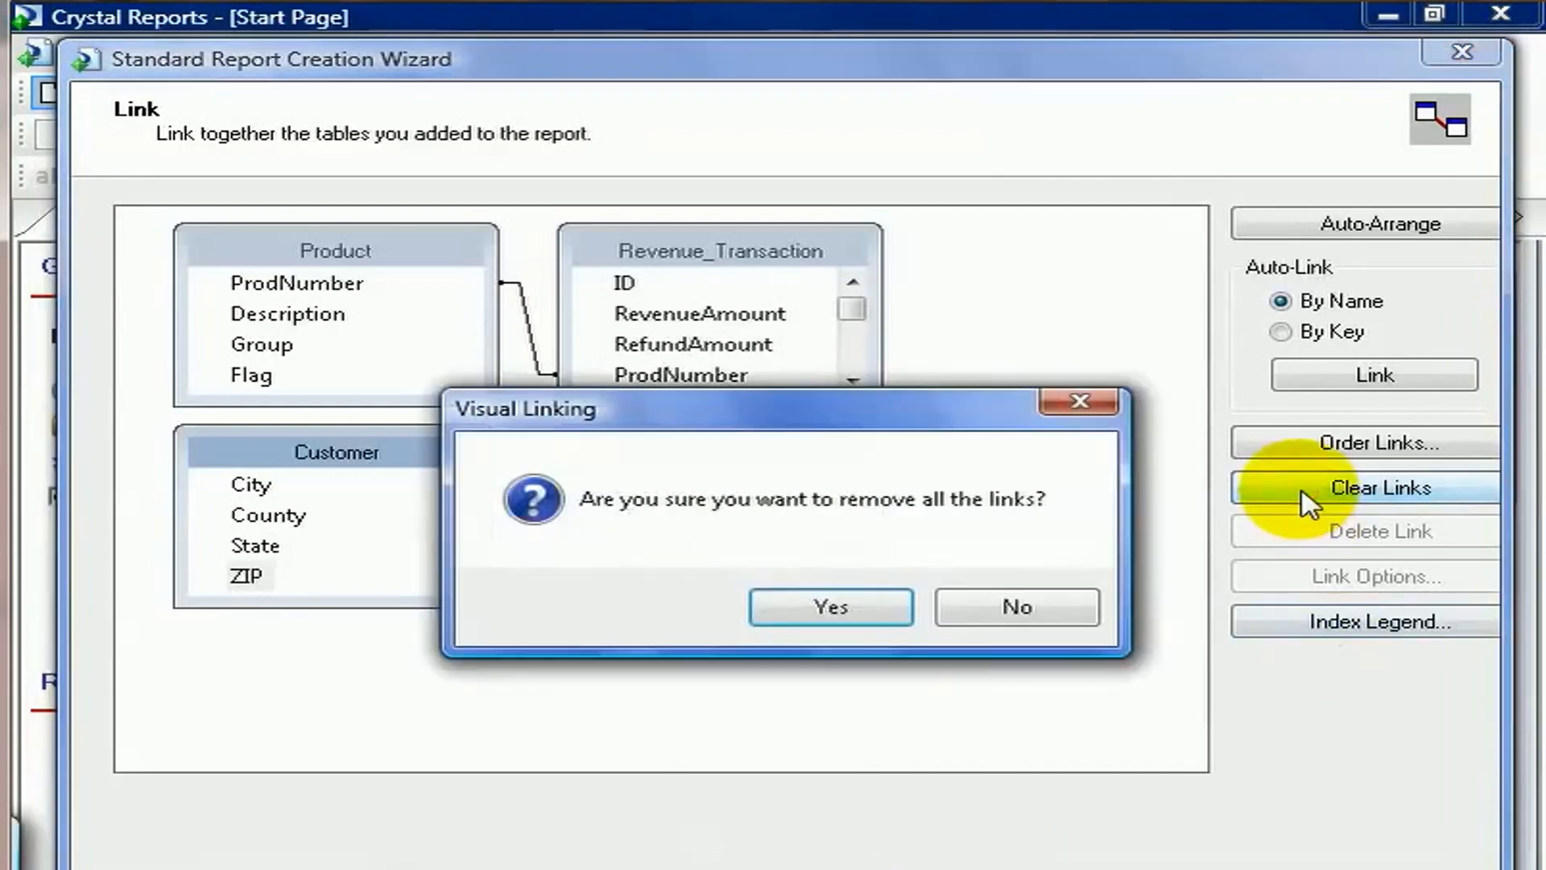
pyautogui.click(799, 618)
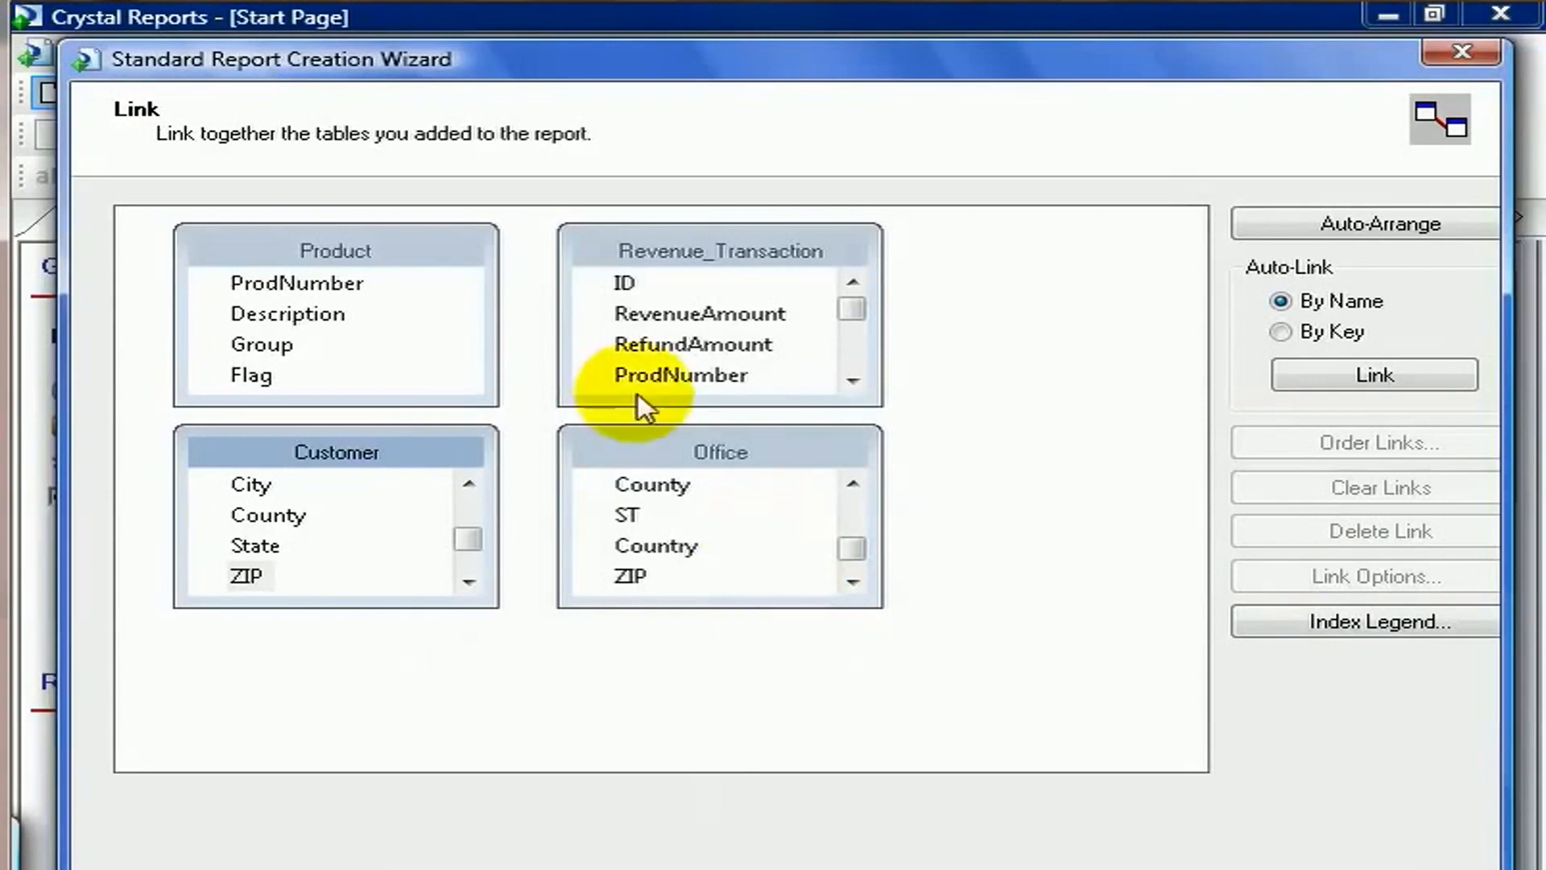
# Rearrange the four tables in the link area and enlarge Revenue_Transaction to show all its fields.
pyautogui.moveTo(418, 250); pyautogui.dragTo(995, 414)
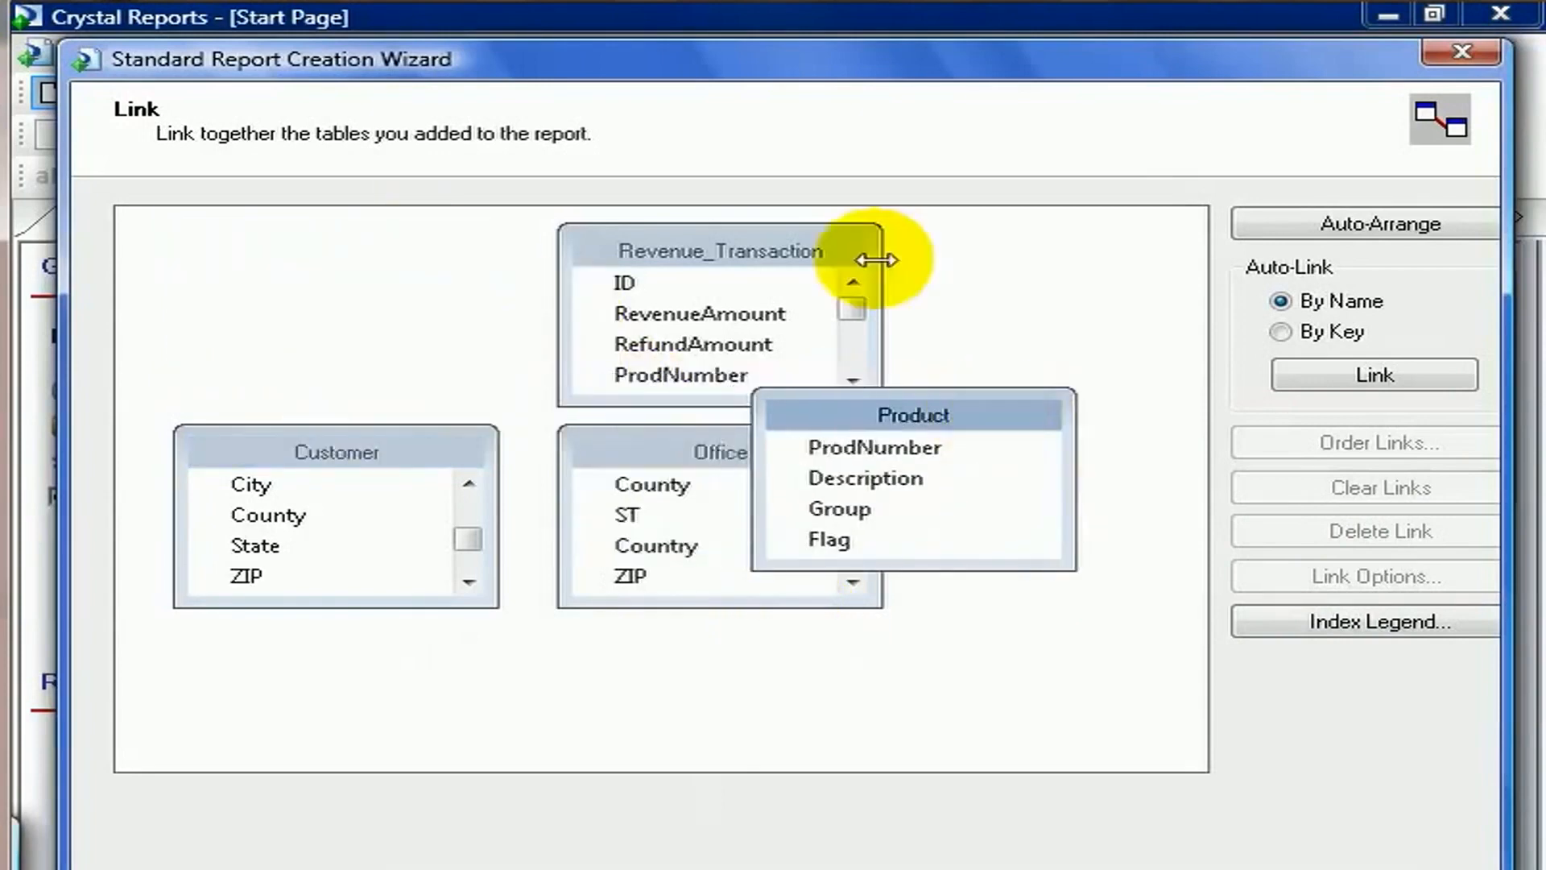
pyautogui.moveTo(827, 252); pyautogui.dragTo(394, 251)
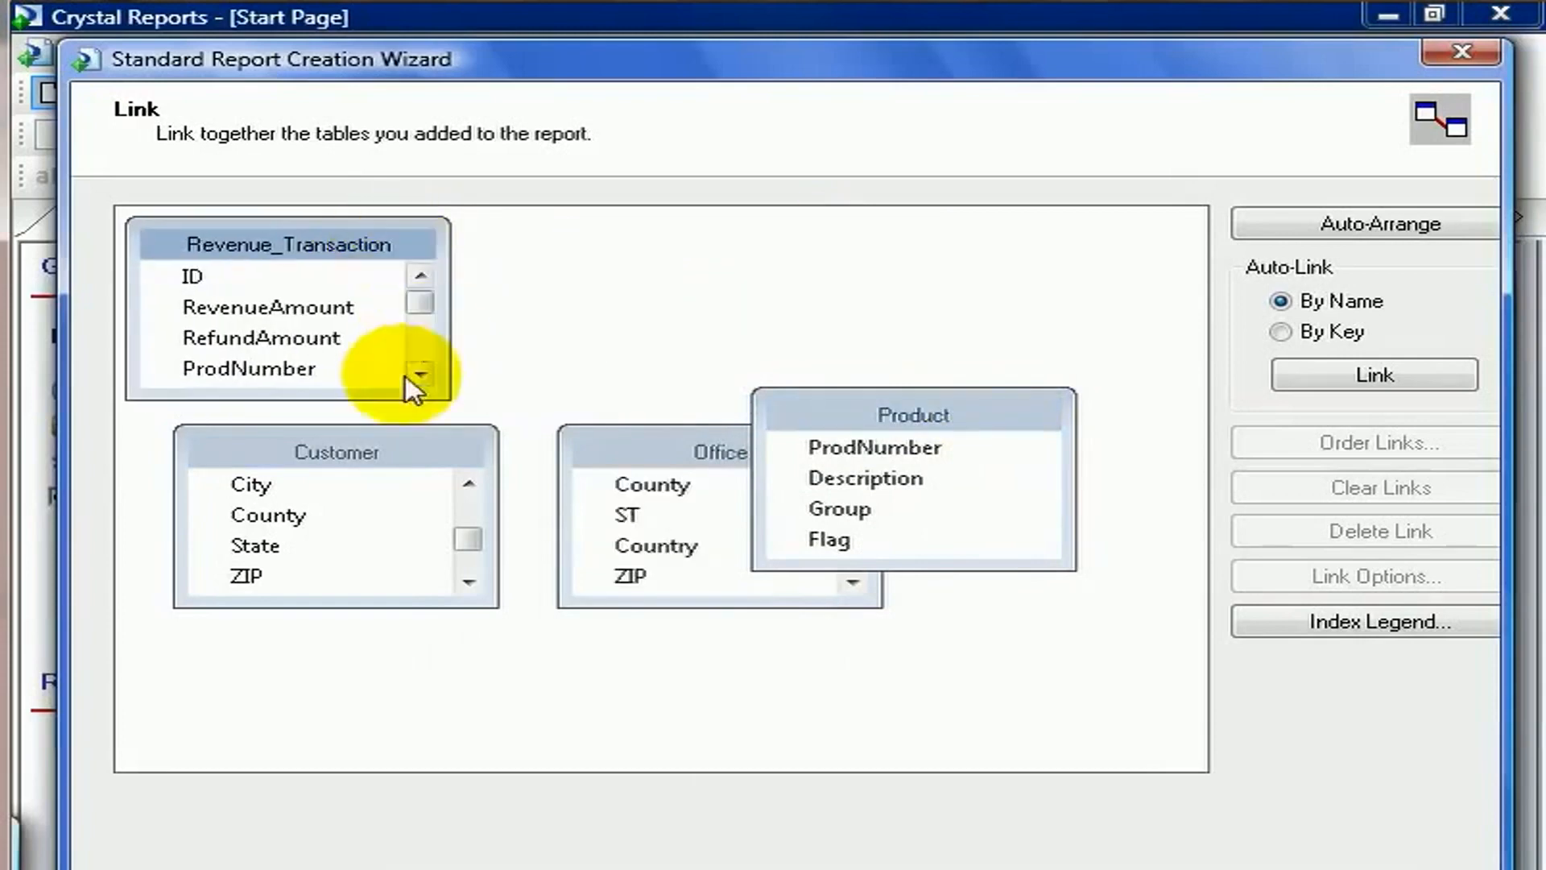
pyautogui.moveTo(359, 455); pyautogui.dragTo(934, 235)
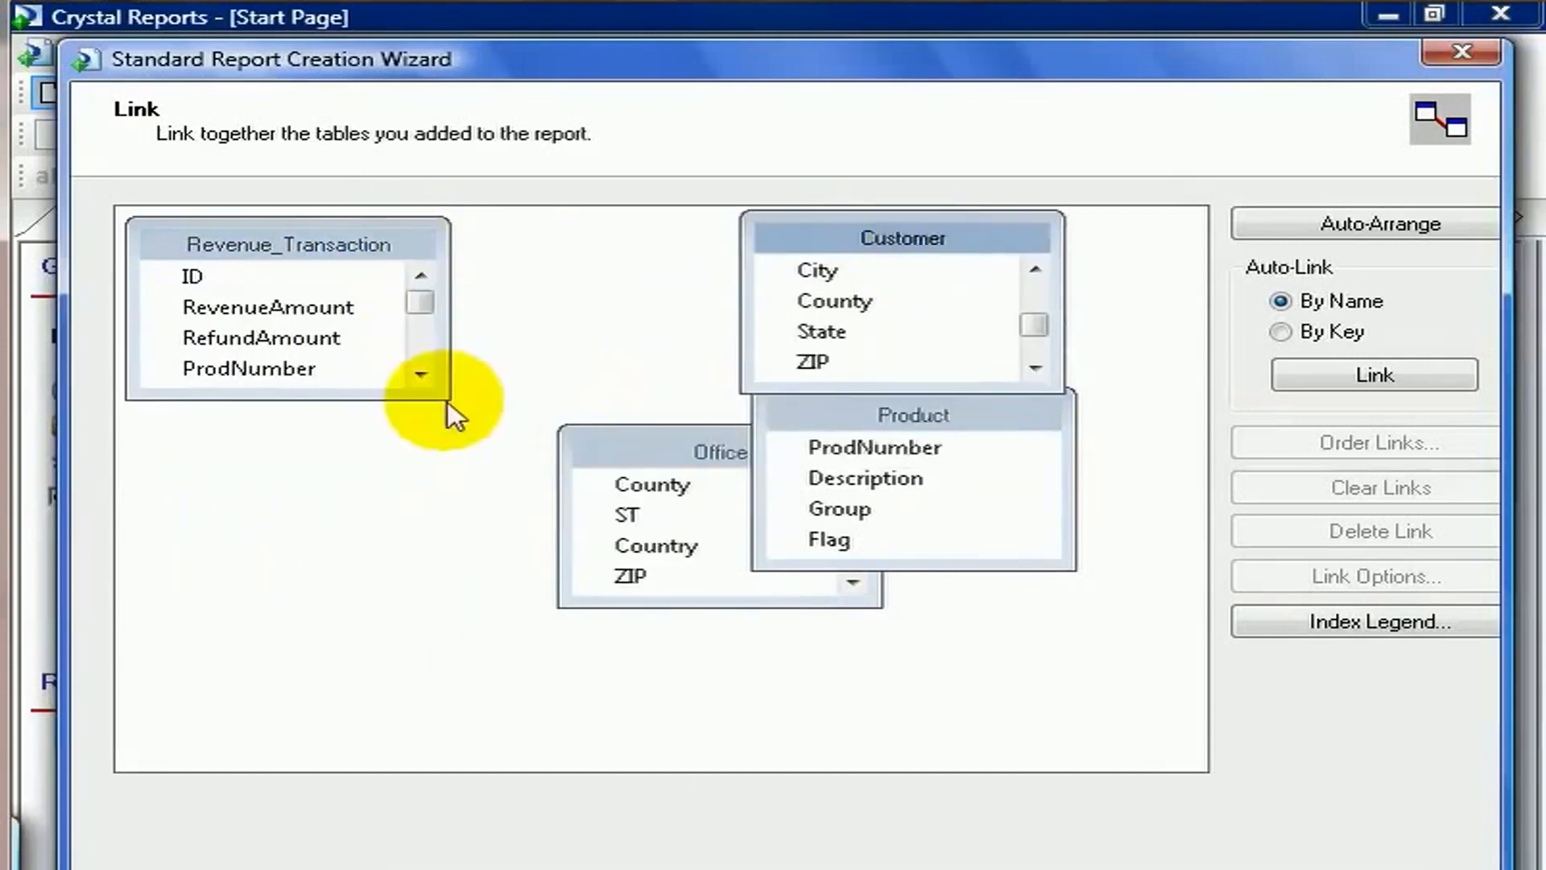
pyautogui.moveTo(335, 399); pyautogui.dragTo(341, 716)
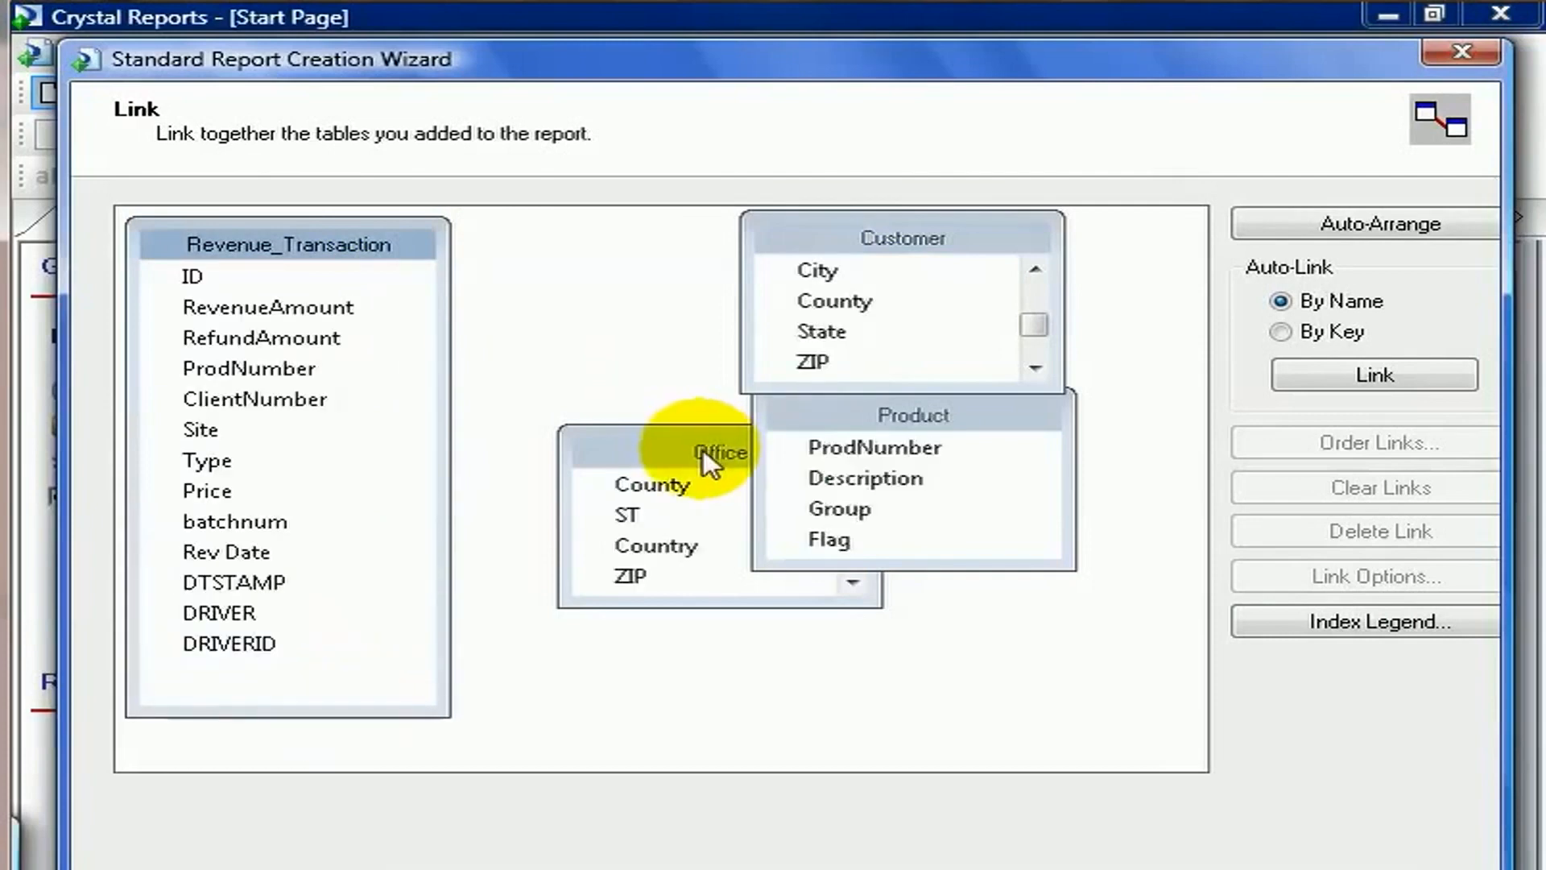
pyautogui.moveTo(688, 451); pyautogui.dragTo(628, 599)
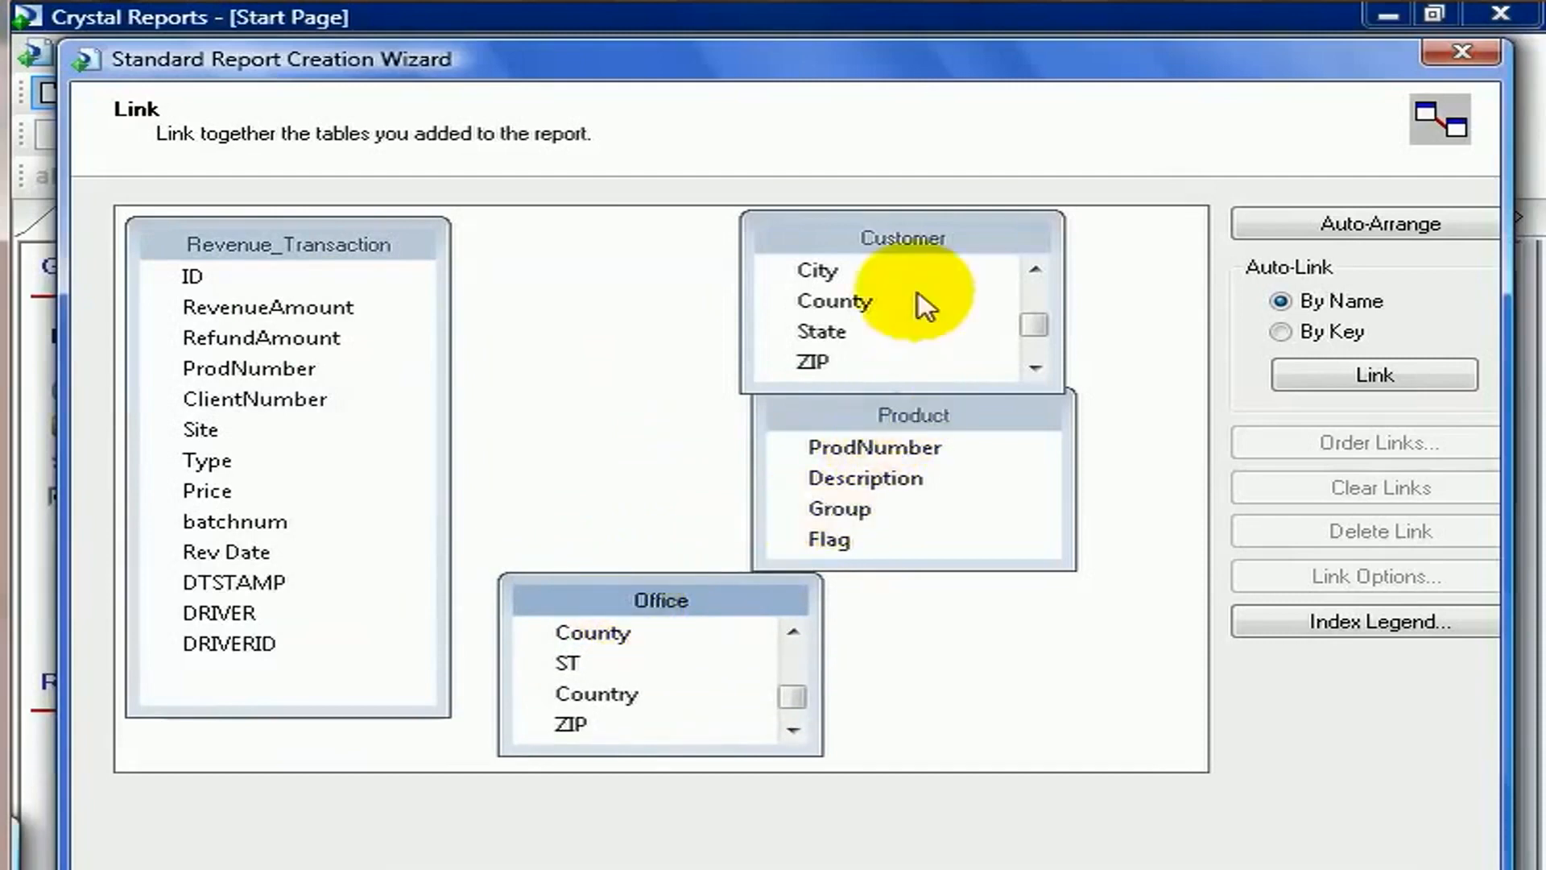
pyautogui.moveTo(907, 240); pyautogui.dragTo(662, 240)
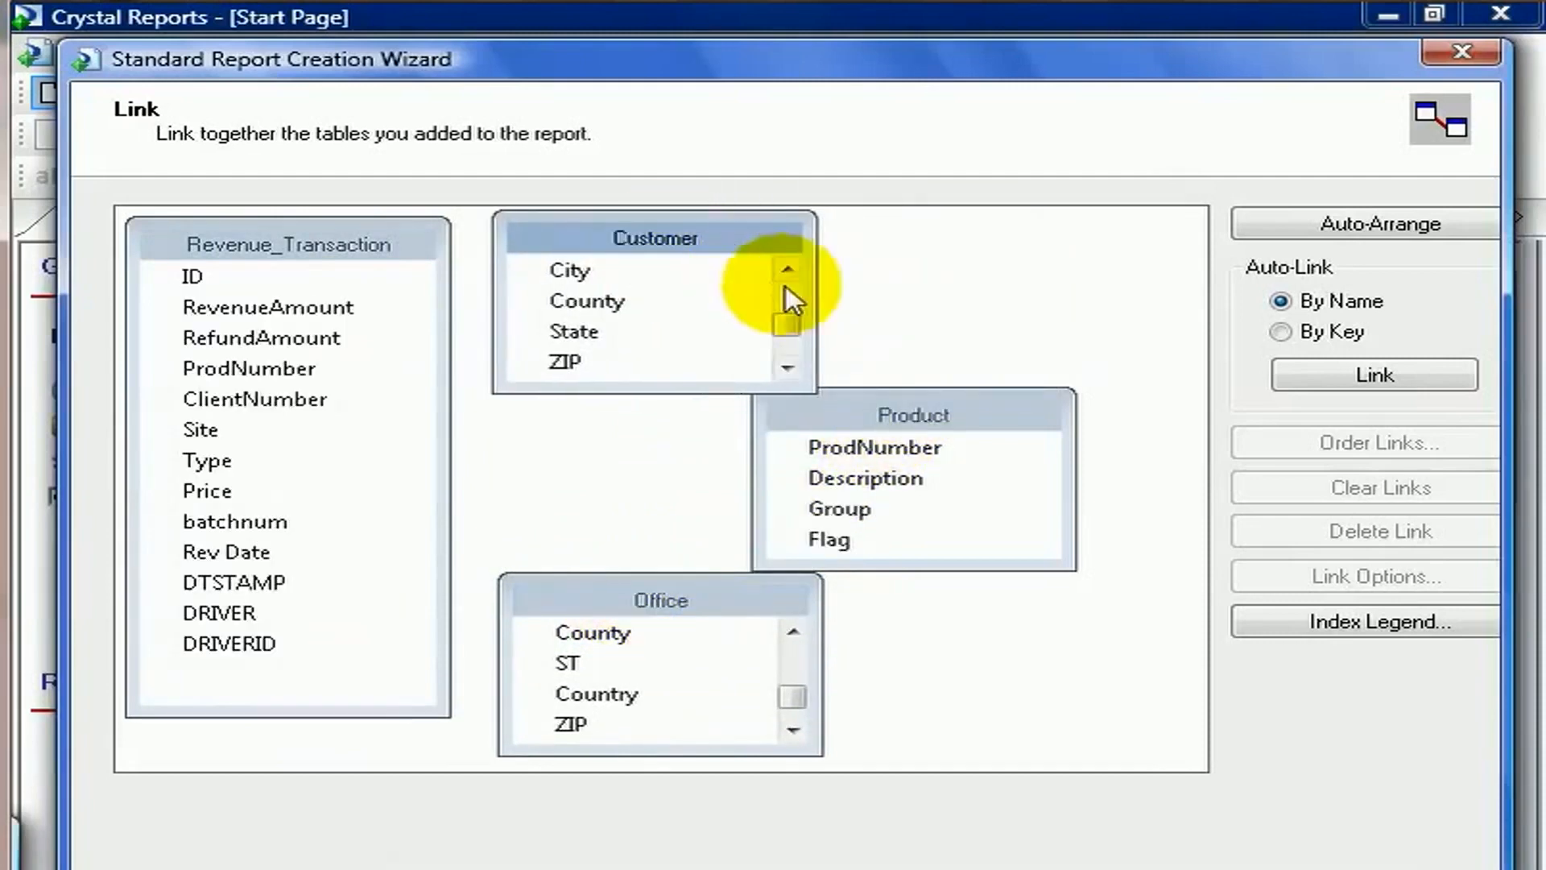
# Link Revenue_Transaction's ClientNumber to Customer's ClntNum.
pyautogui.click(790, 317)
pyautogui.moveTo(790, 315); pyautogui.dragTo(790, 282)
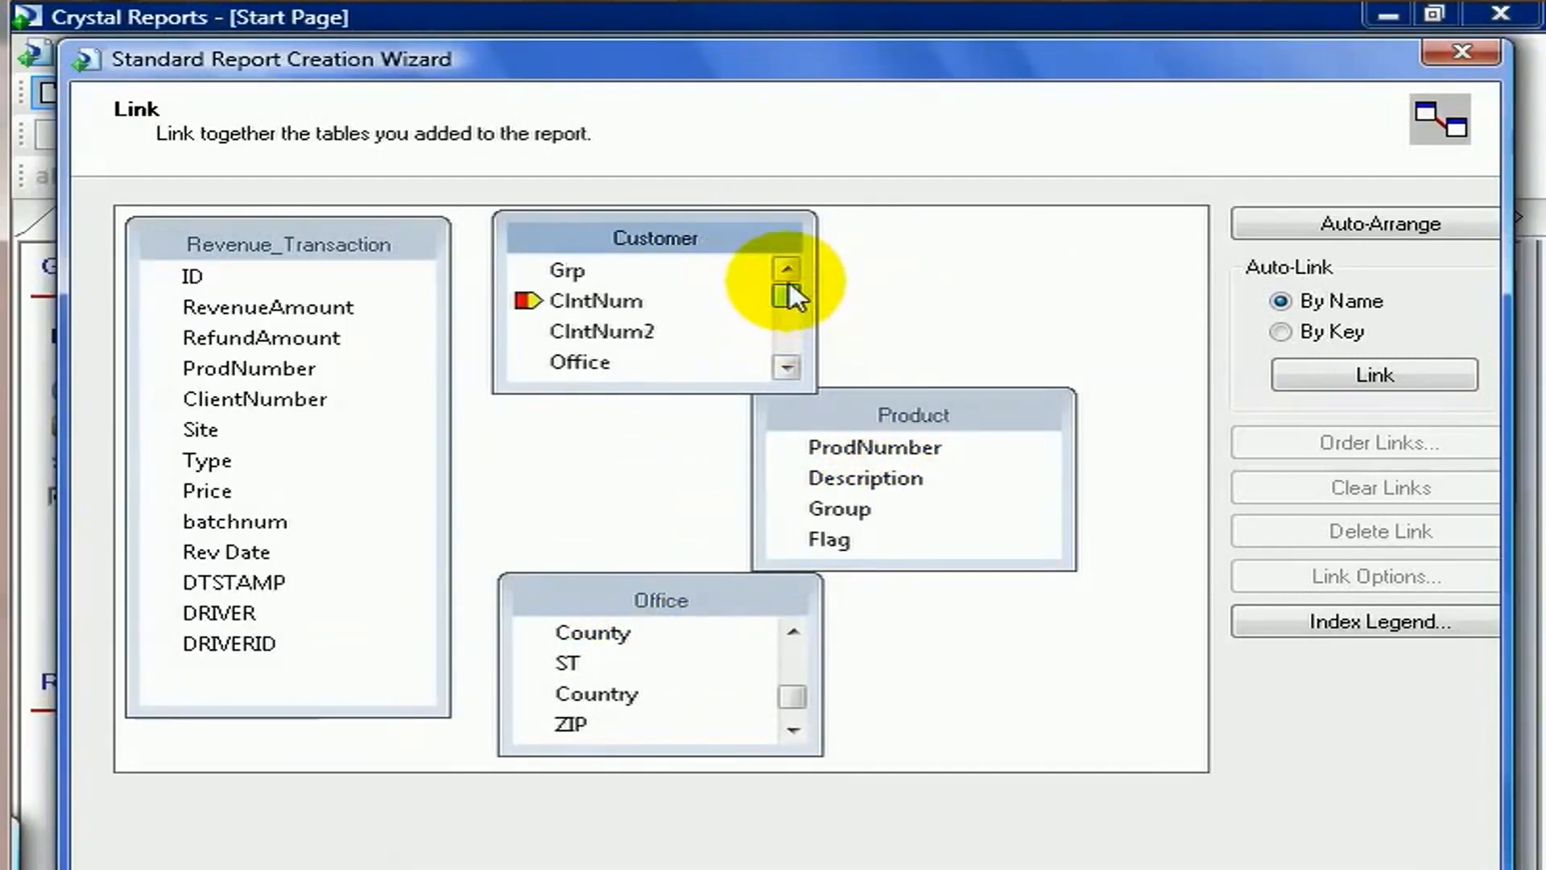
pyautogui.moveTo(793, 696); pyautogui.dragTo(790, 645)
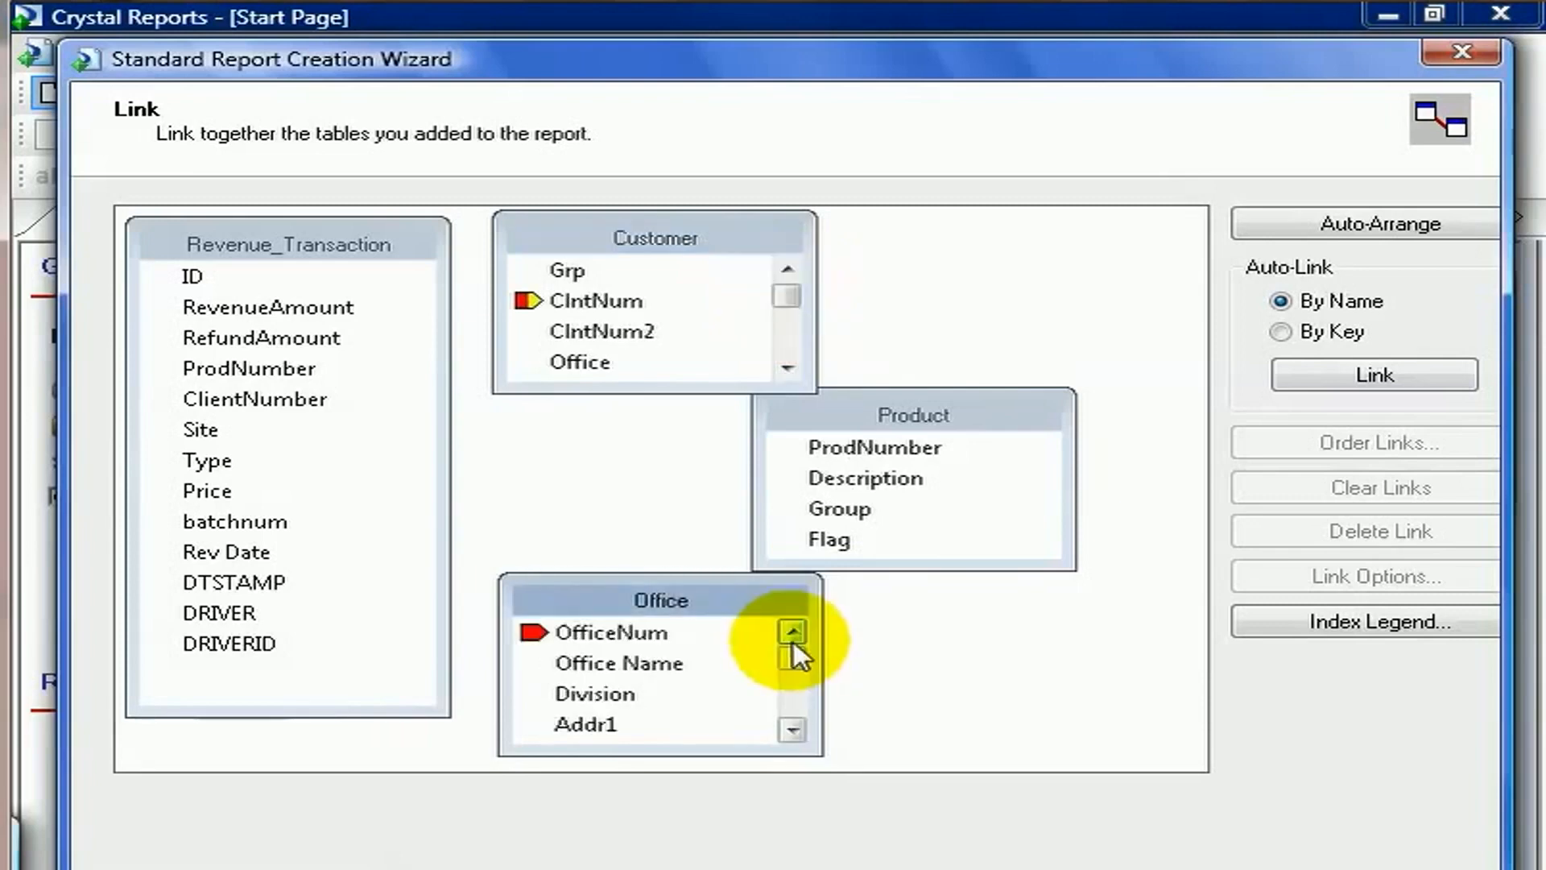
pyautogui.click(303, 400)
pyautogui.moveTo(304, 411); pyautogui.dragTo(607, 303)
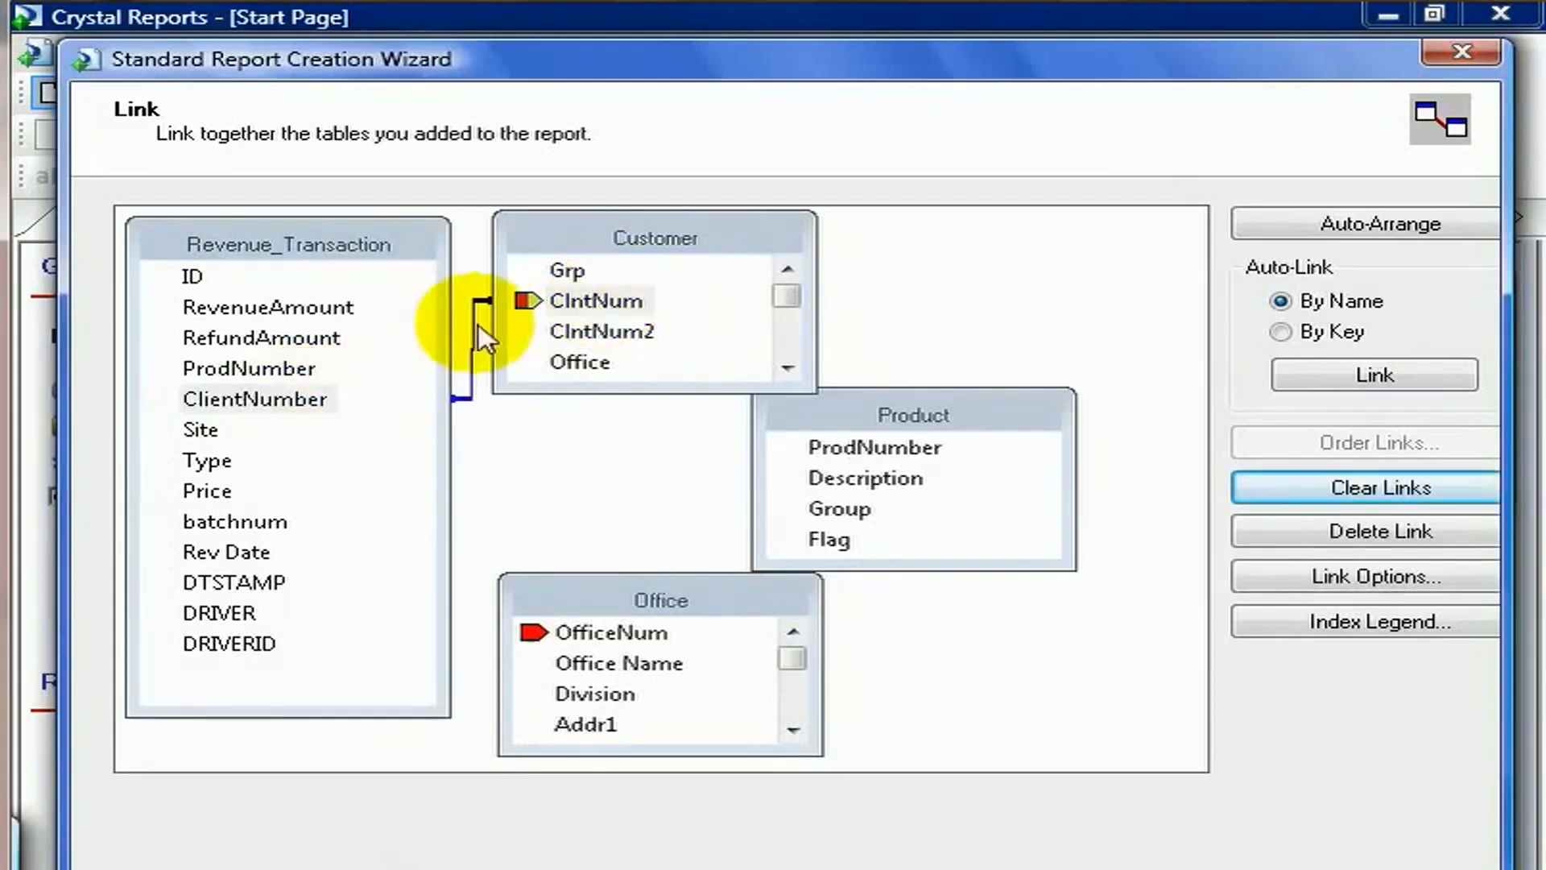
# Link Revenue_Transaction's ProdNumber to Product's ProdNumber and Site to Office's OfficeNum, then continue to fields.
pyautogui.click(273, 372)
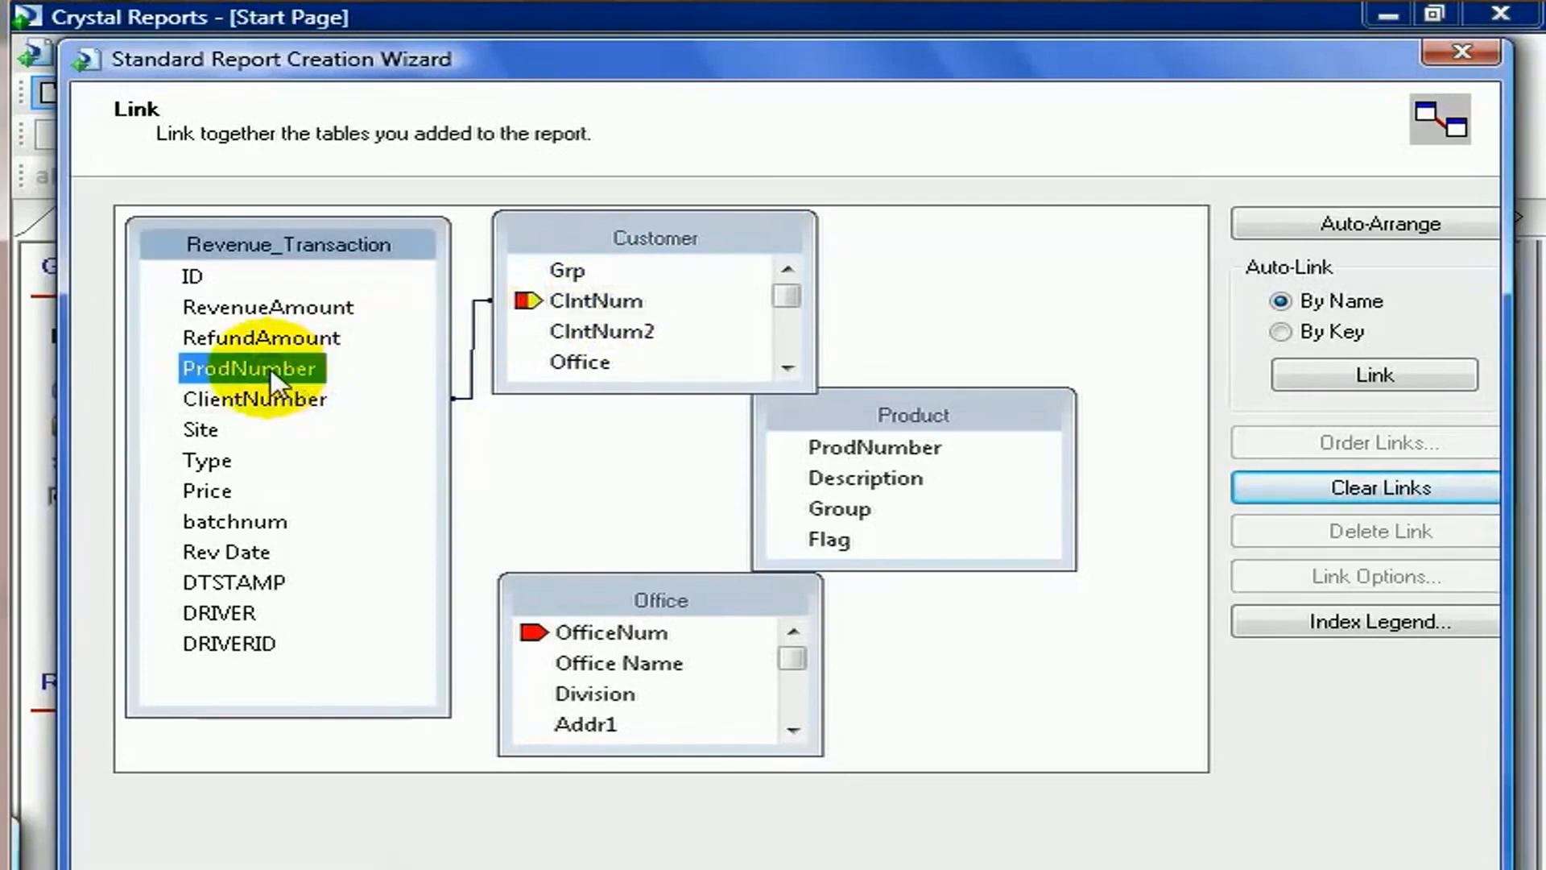
pyautogui.moveTo(272, 385); pyautogui.dragTo(858, 453)
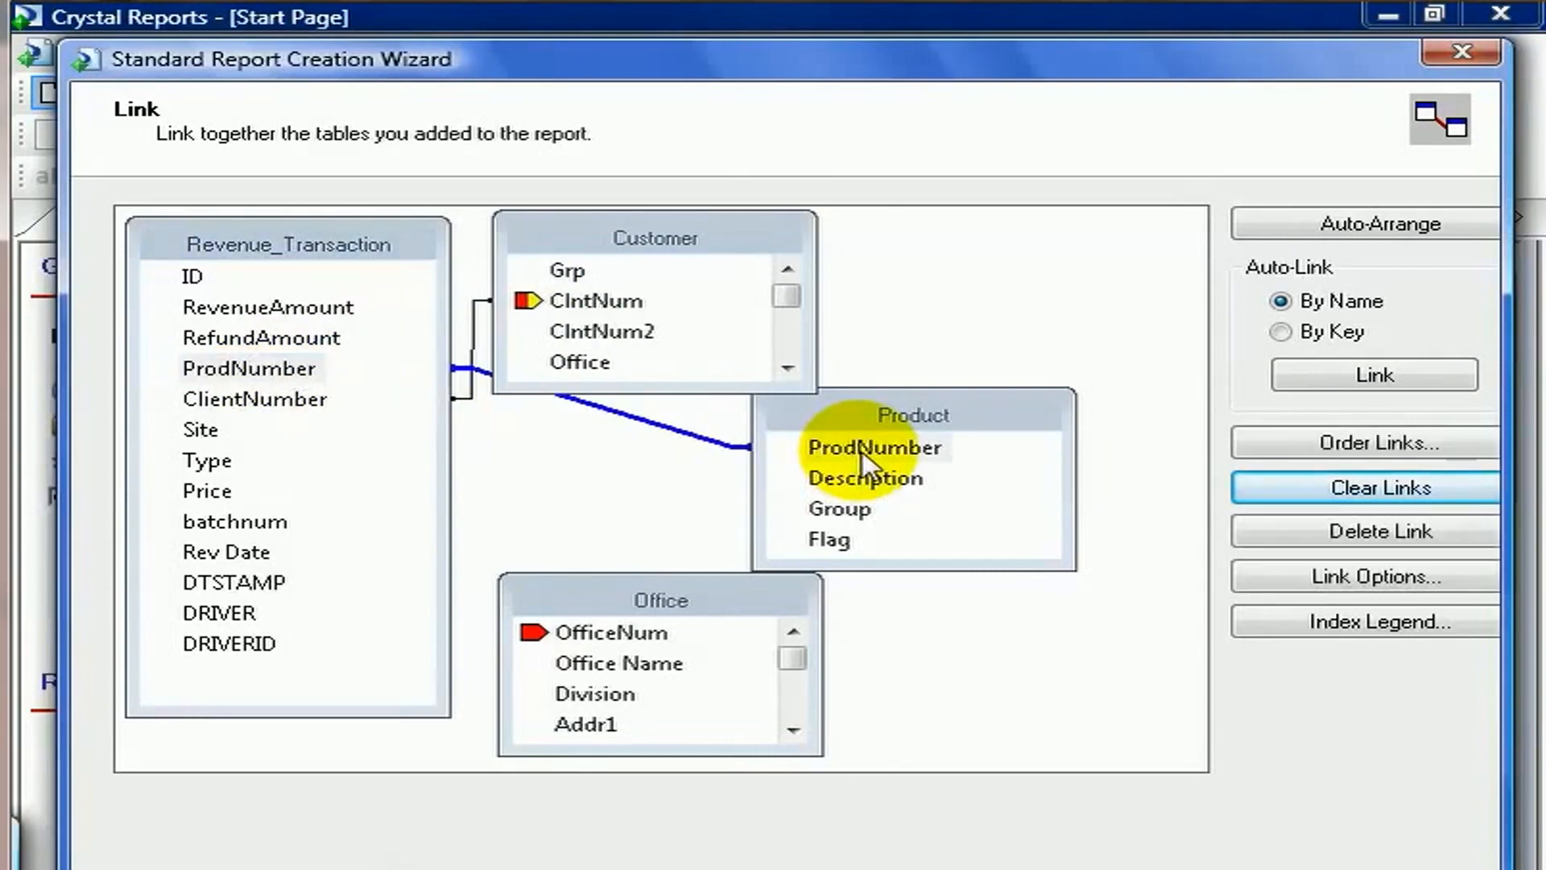
pyautogui.moveTo(213, 439); pyautogui.dragTo(583, 634)
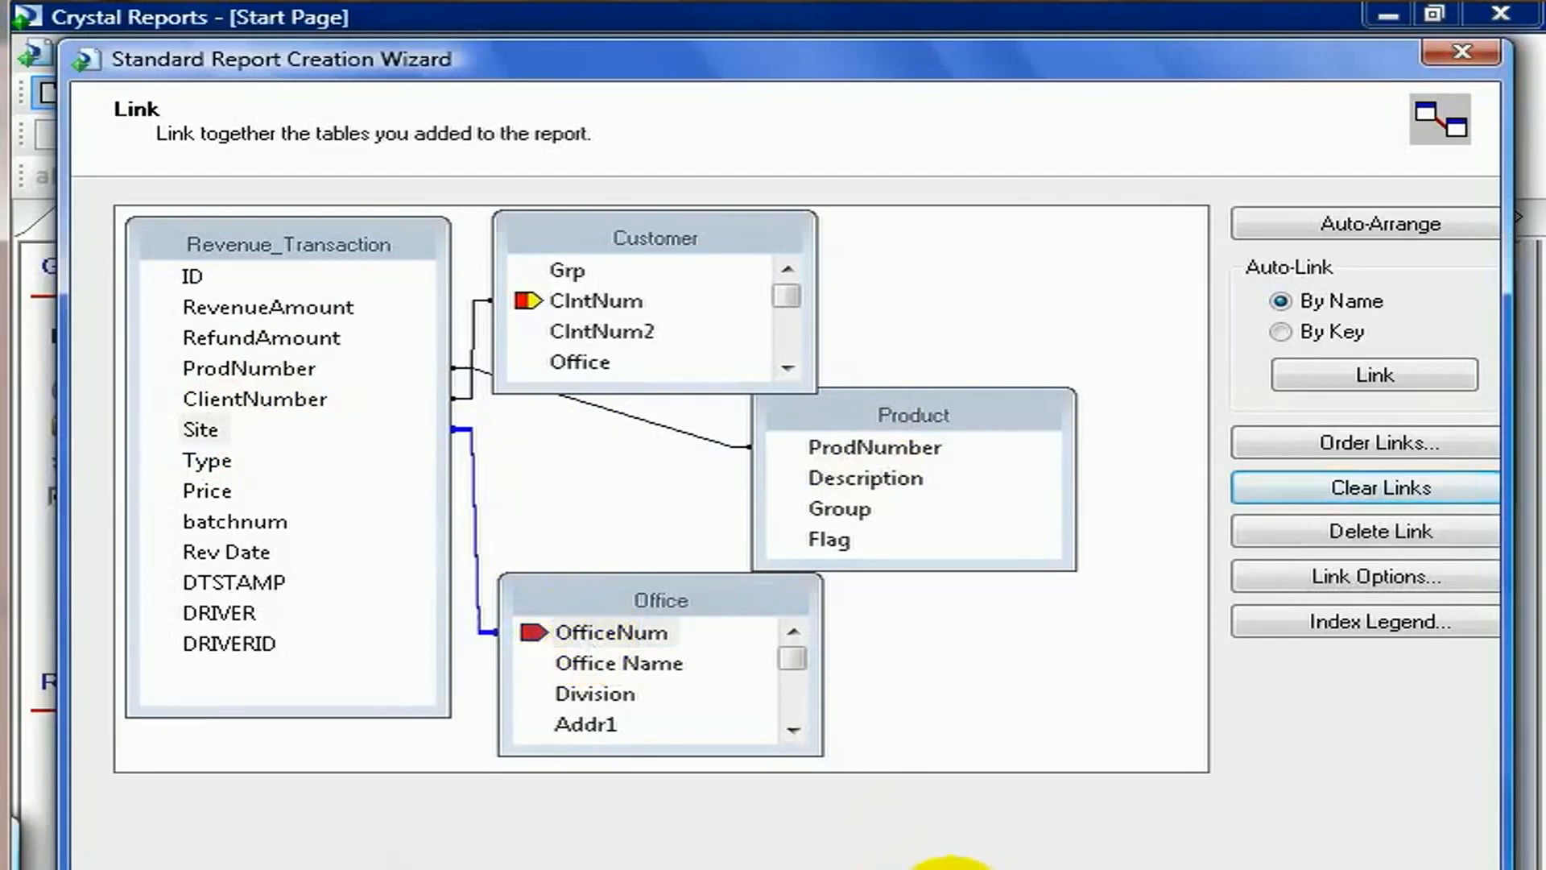
pyautogui.click(946, 866)
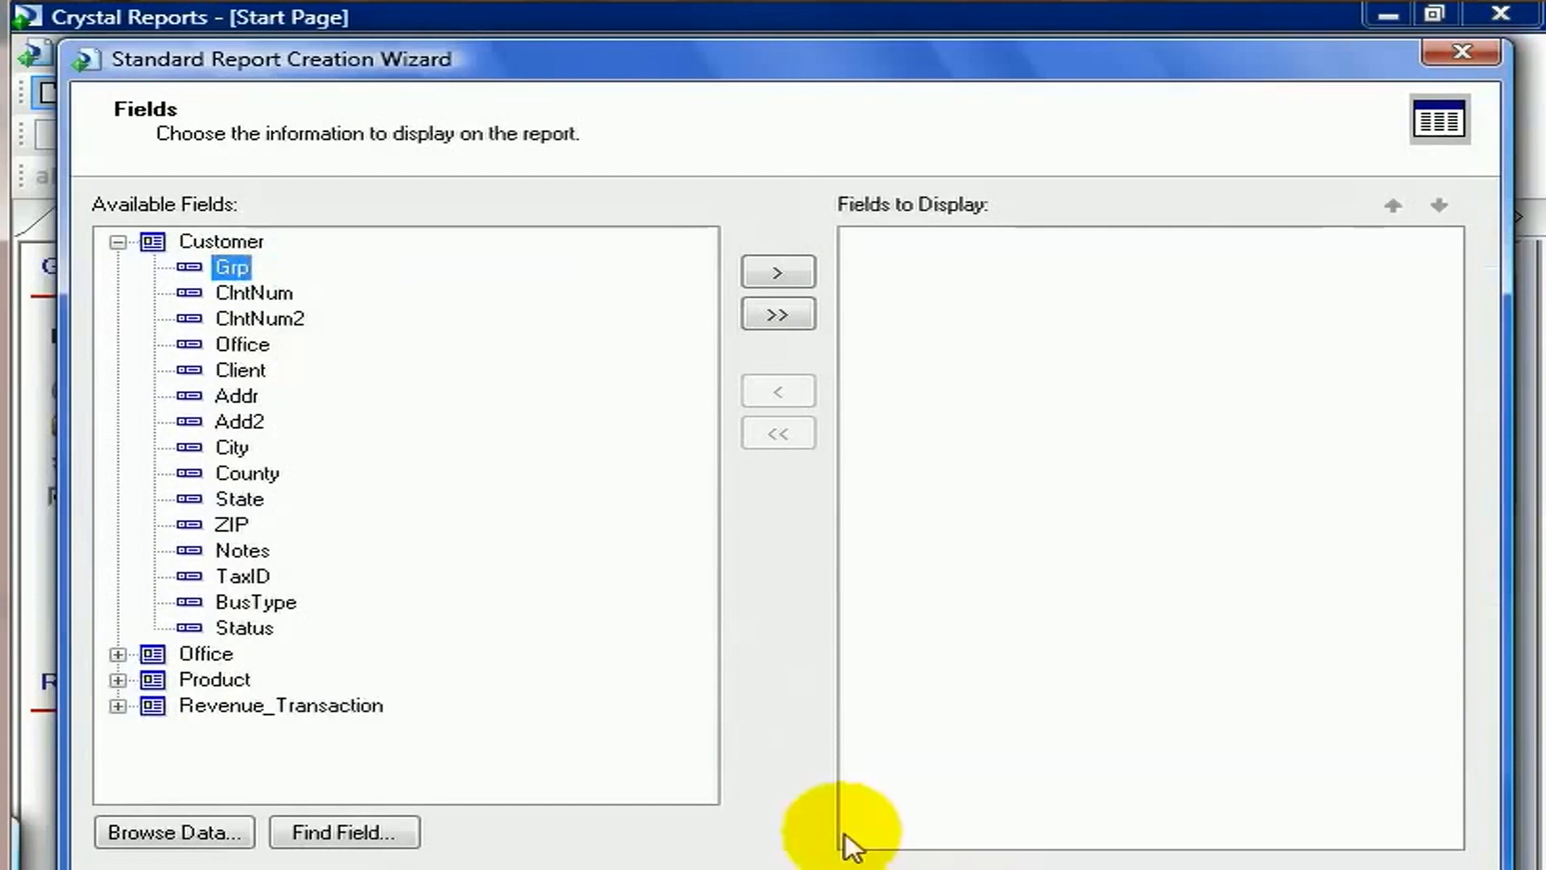
# Add Customer's Client and Office's Division to the fields to display.
pyautogui.doubleClick(256, 372)
pyautogui.click(118, 241)
pyautogui.click(118, 268)
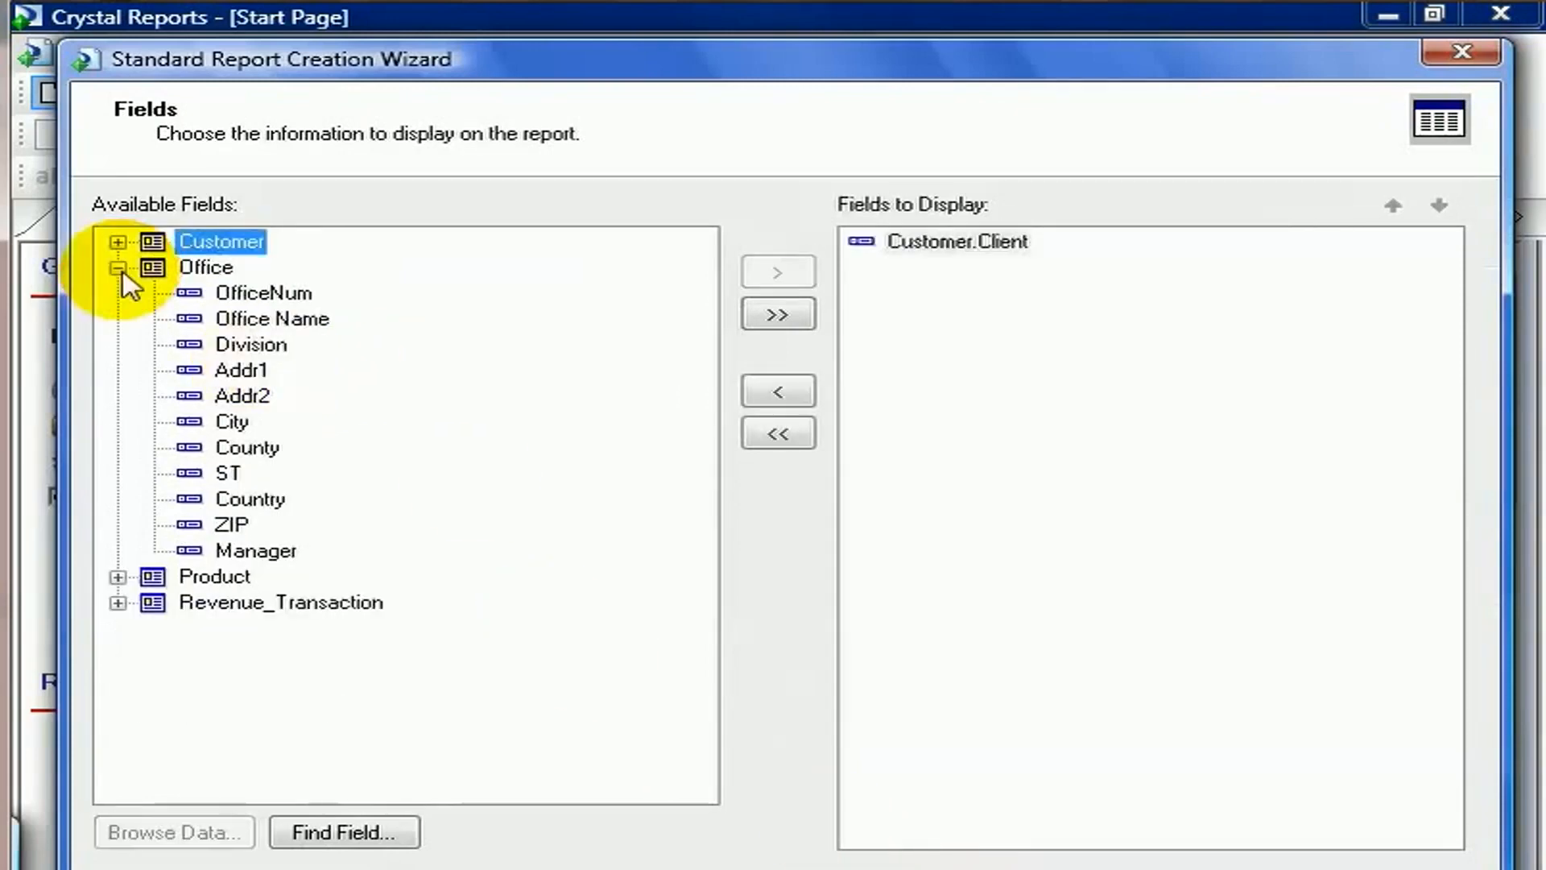
pyautogui.moveTo(268, 345); pyautogui.dragTo(950, 311)
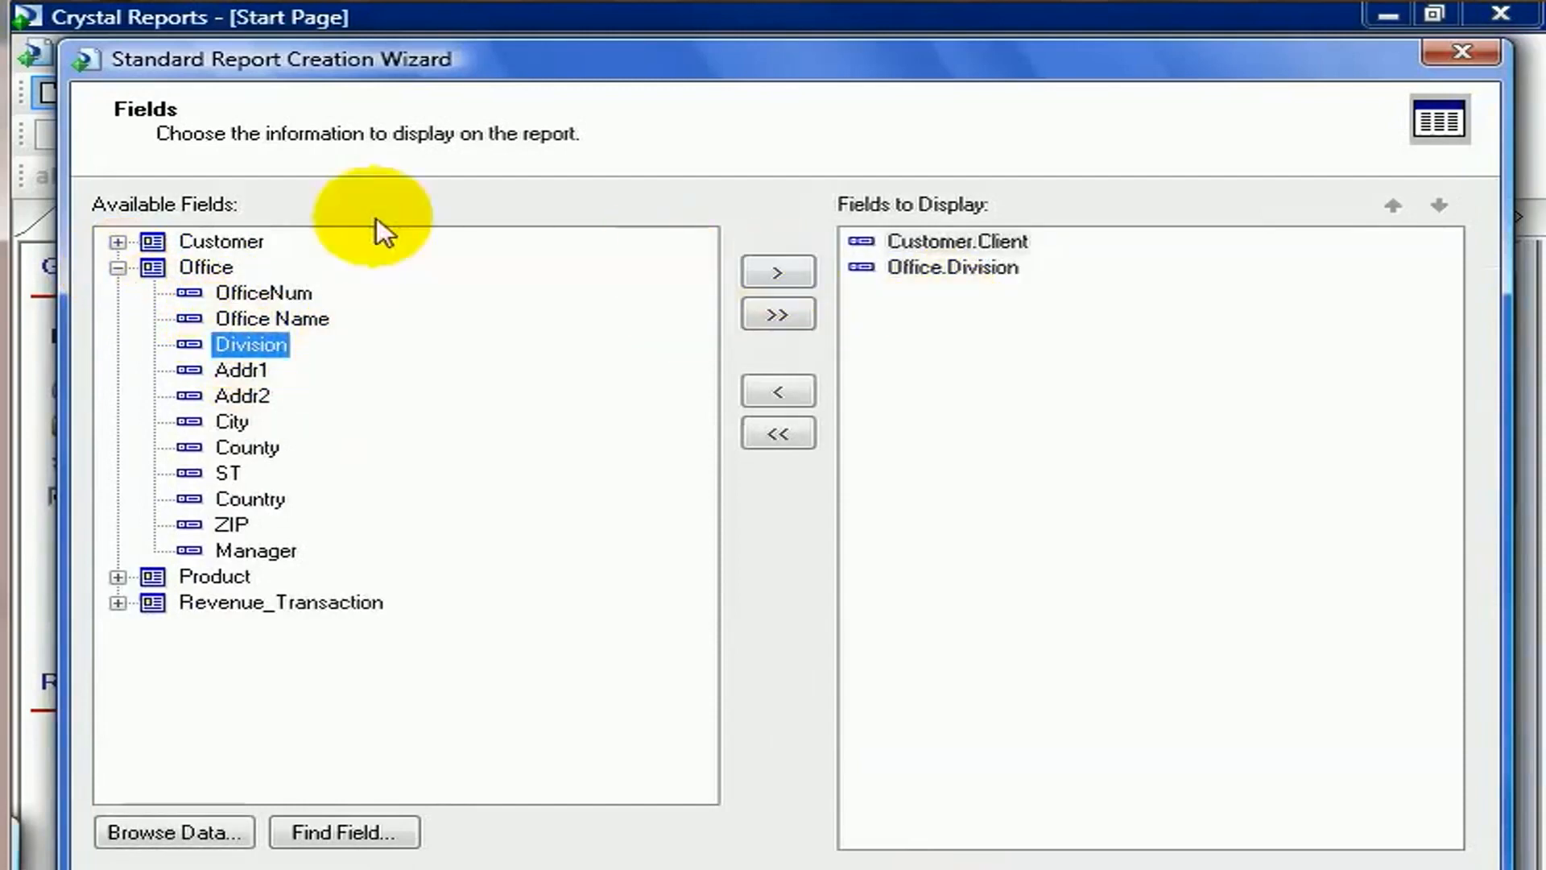
# Add Product's Group and Description to the fields to display.
pyautogui.click(119, 269)
pyautogui.click(118, 293)
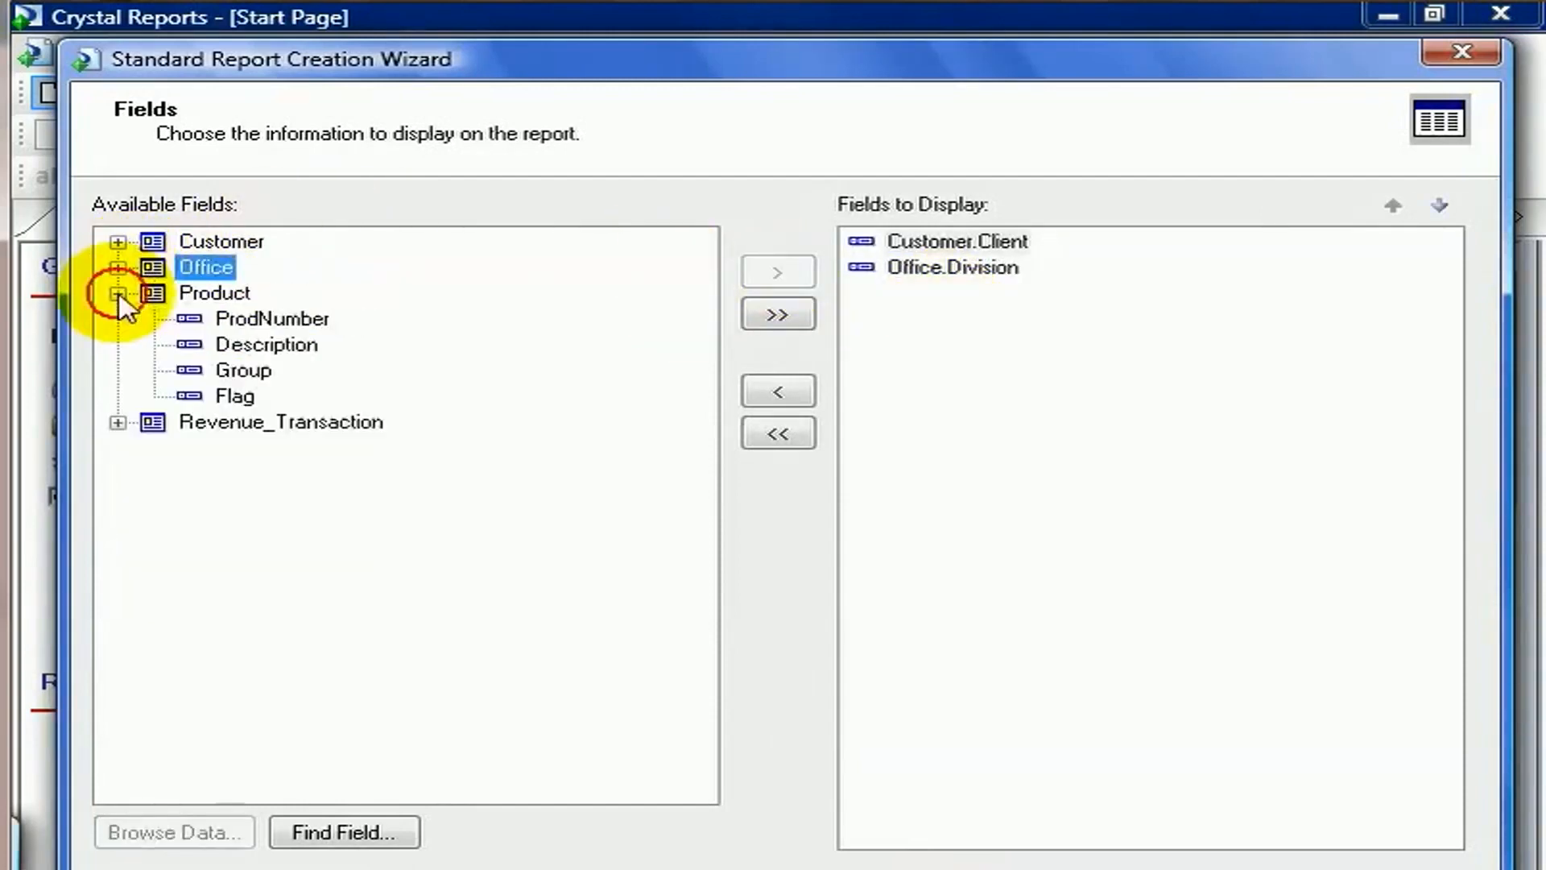
pyautogui.moveTo(242, 370); pyautogui.dragTo(948, 364)
pyautogui.moveTo(288, 347); pyautogui.dragTo(926, 334)
# Add Revenue_Transaction's RevenueAmount and Rev Date to the fields to display and continue to grouping.
pyautogui.click(118, 293)
pyautogui.click(118, 318)
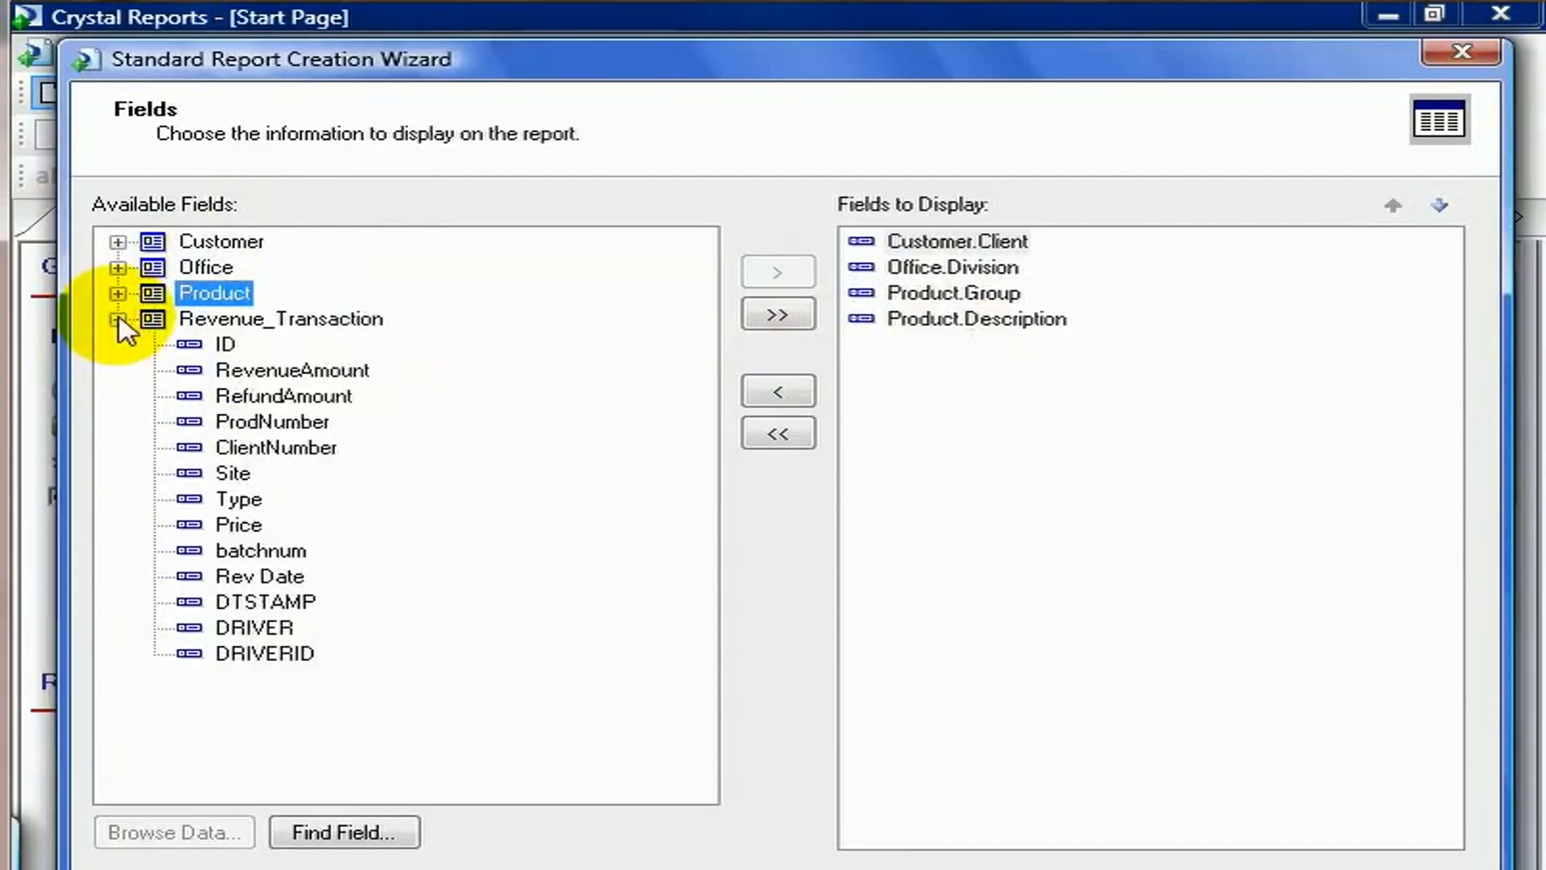
pyautogui.moveTo(266, 371); pyautogui.dragTo(1065, 399)
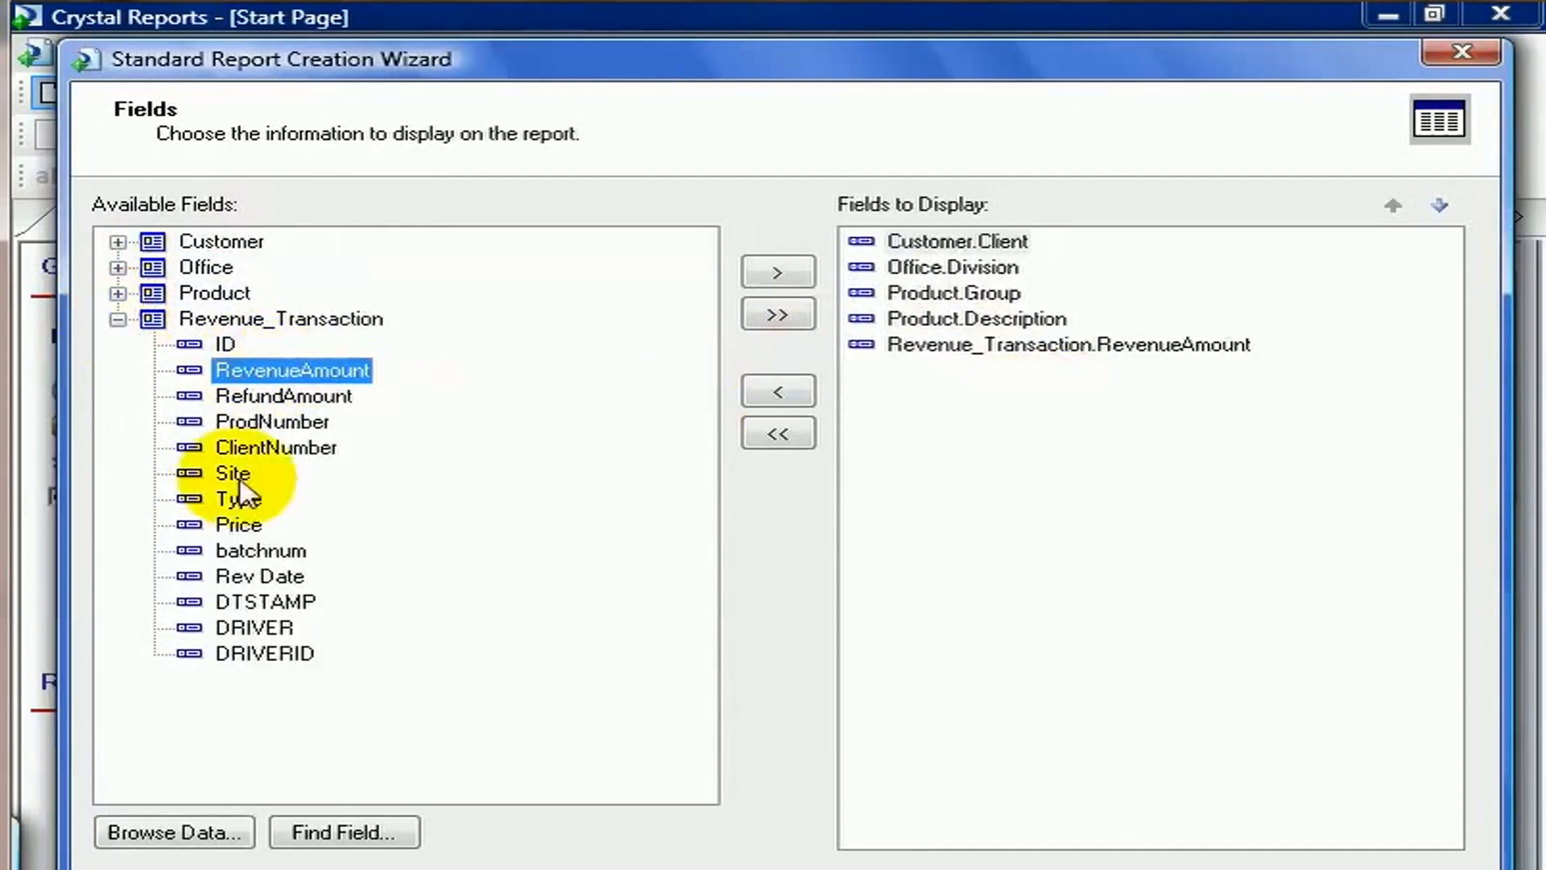
pyautogui.moveTo(242, 577); pyautogui.dragTo(1016, 485)
pyautogui.click(958, 865)
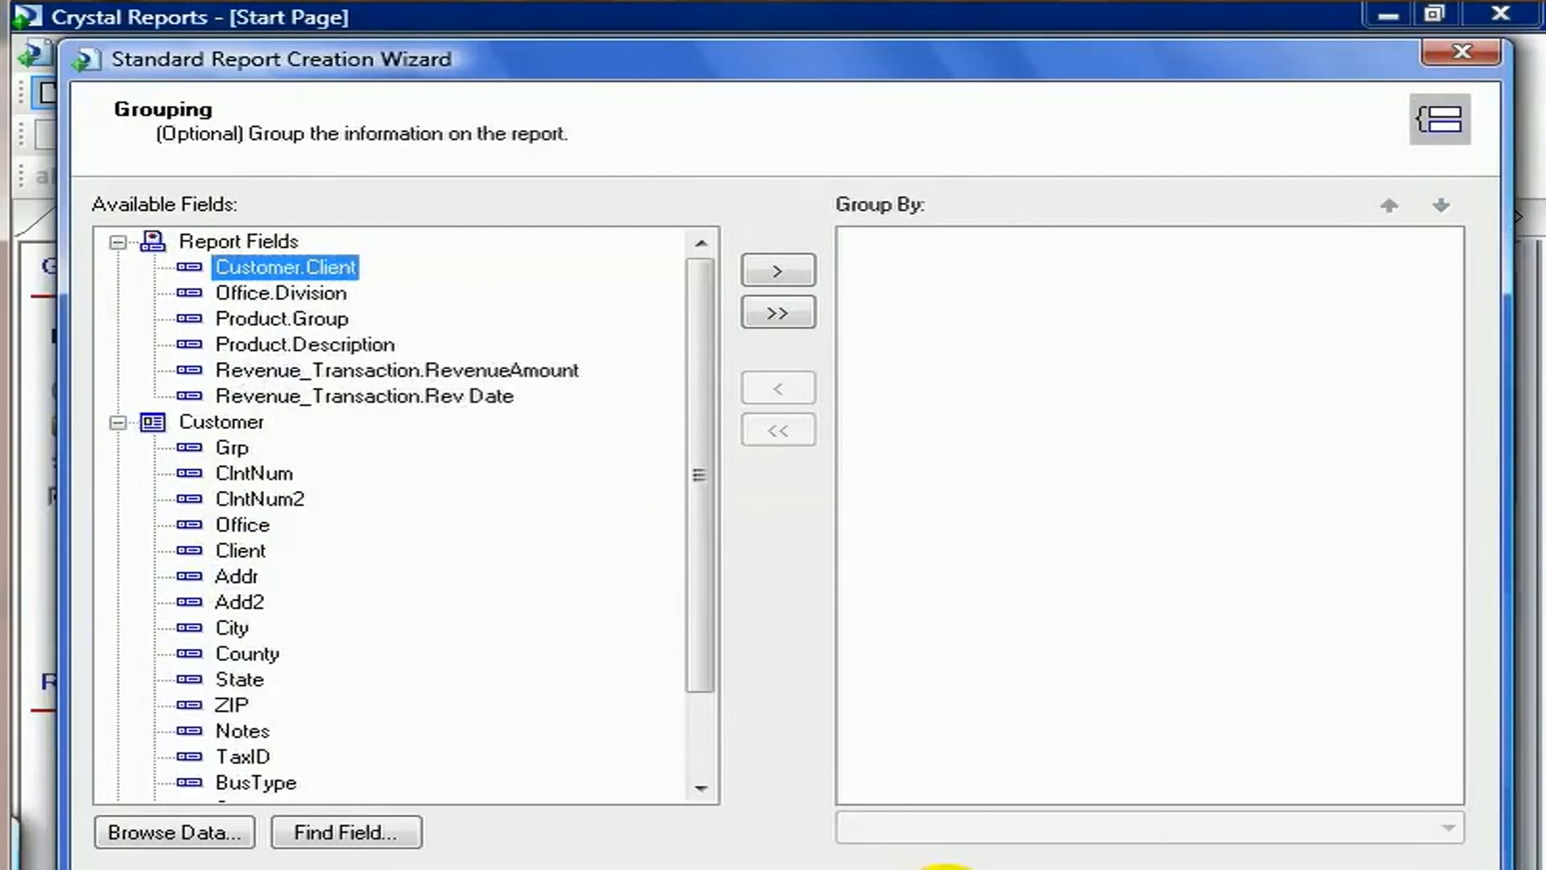
# Group the report by Customer.Client, Product.Group and Product.Description, then continue.
pyautogui.moveTo(300, 265); pyautogui.dragTo(960, 270)
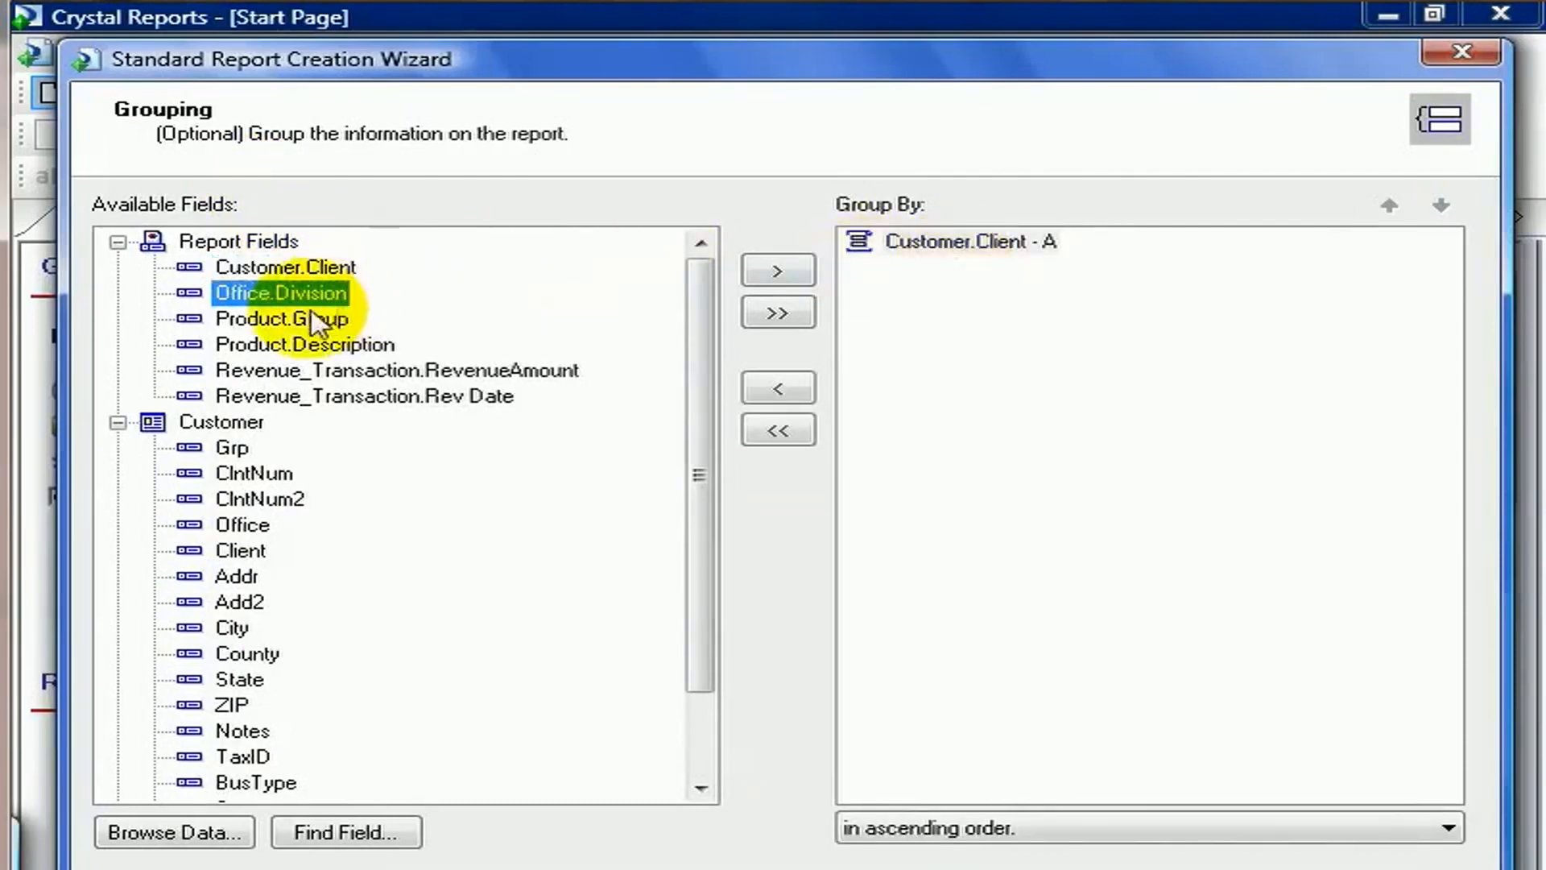
pyautogui.moveTo(302, 324); pyautogui.dragTo(976, 303)
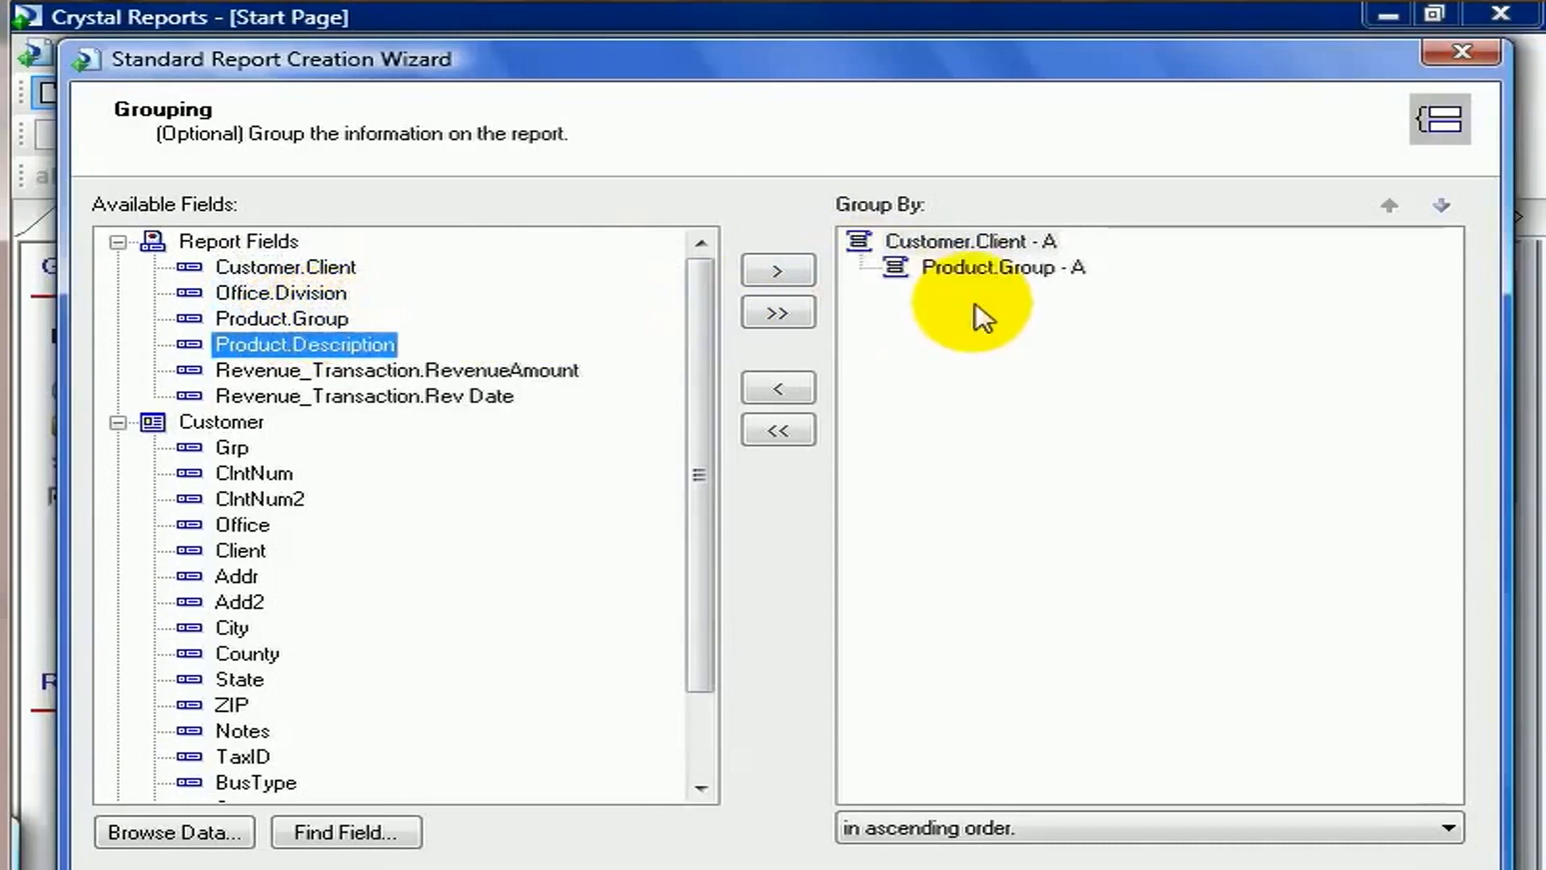
pyautogui.moveTo(385, 354); pyautogui.dragTo(1052, 345)
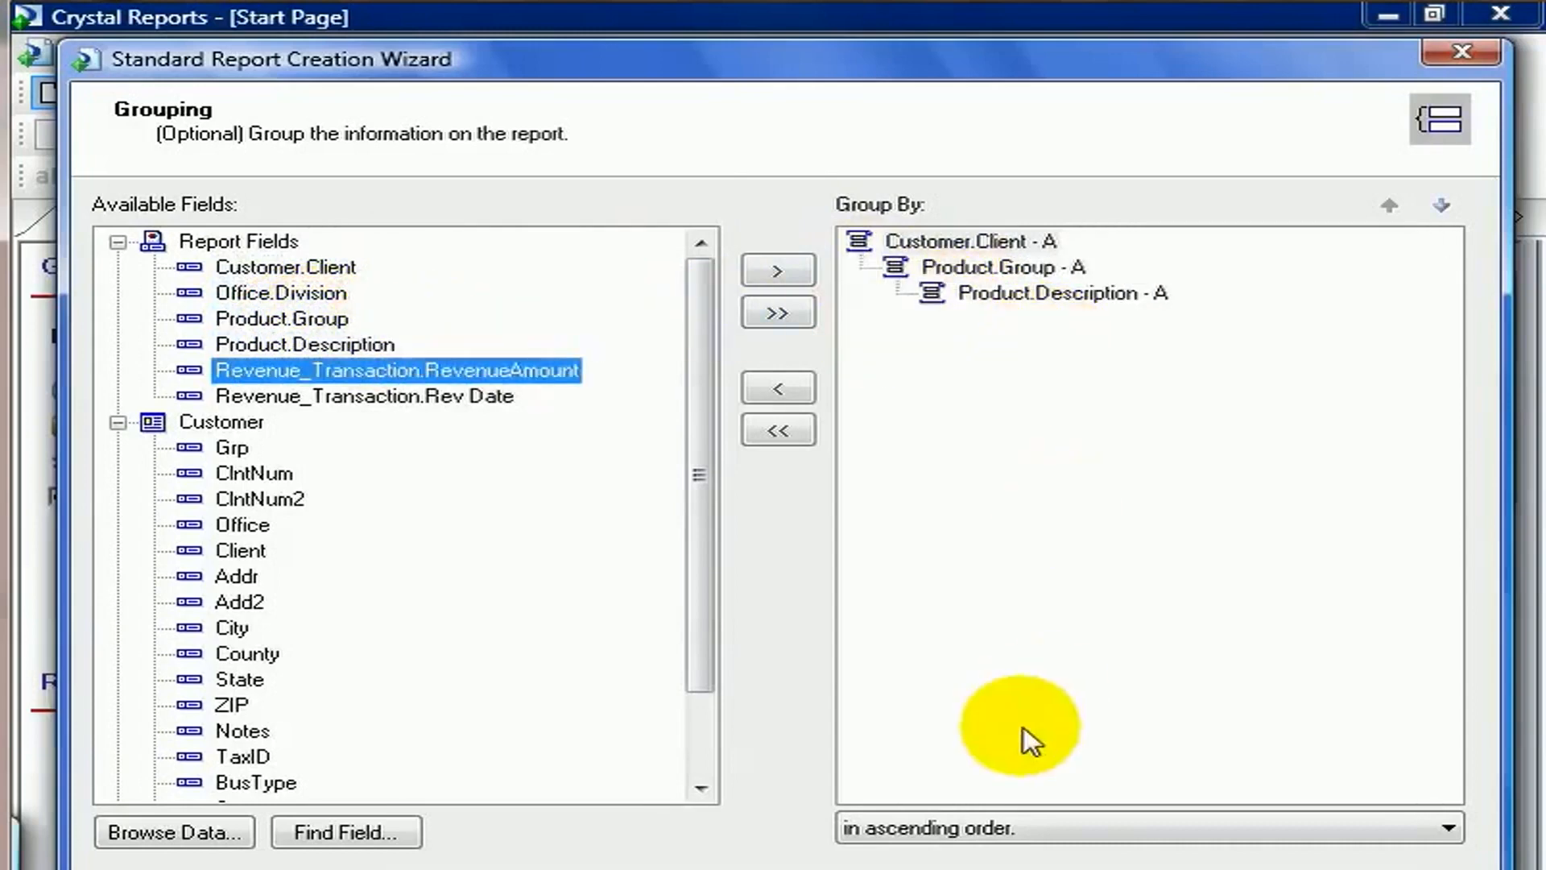
pyautogui.click(962, 869)
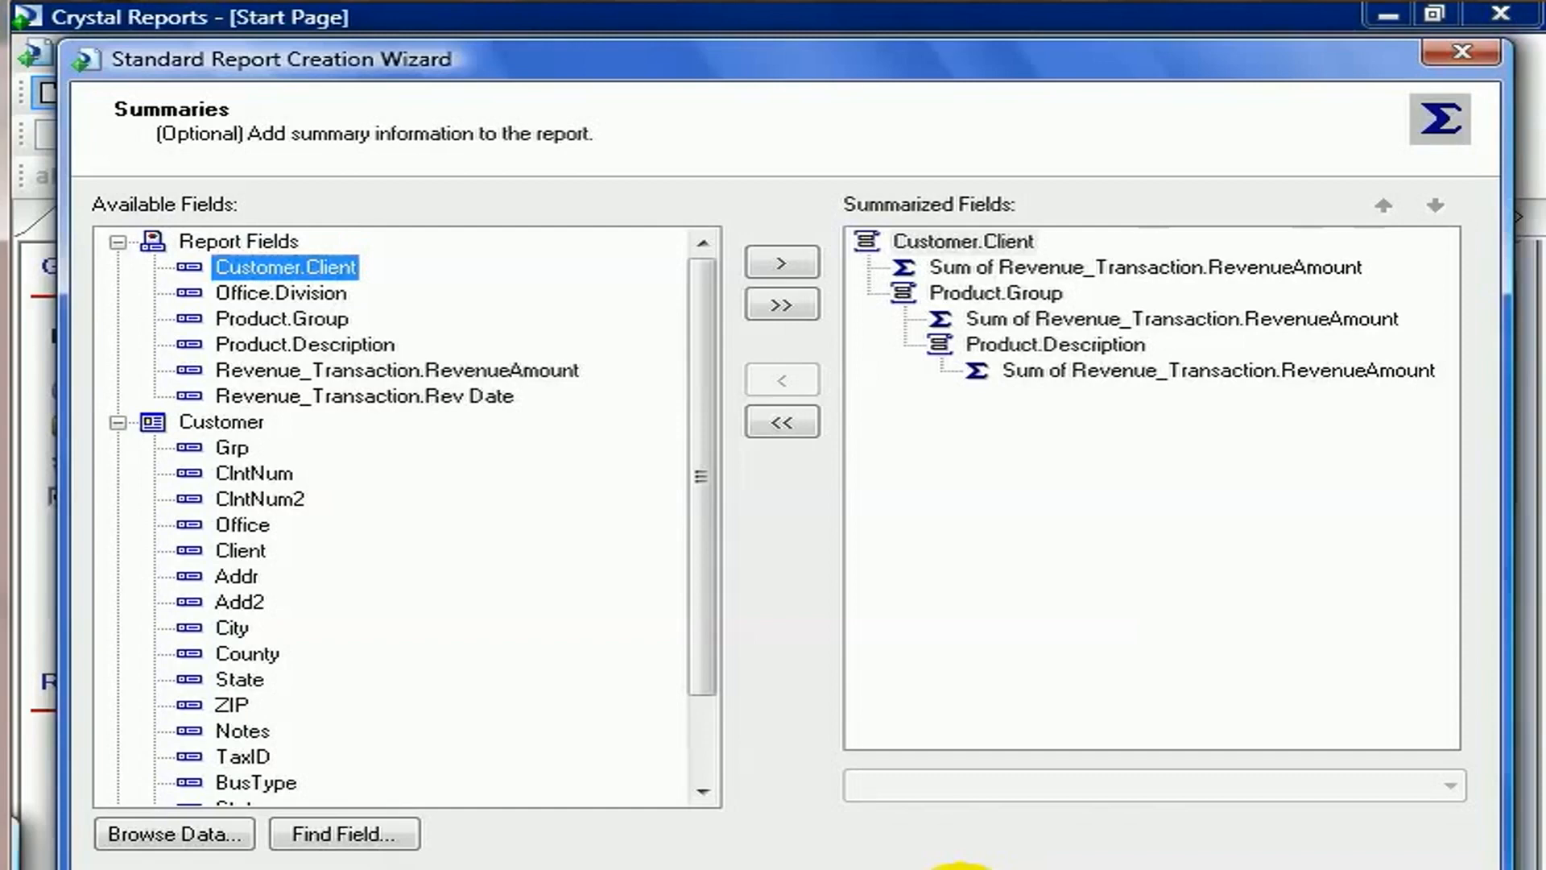
# Accept the default summaries, no group sorting and no chart, moving on to record selection.
pyautogui.click(962, 869)
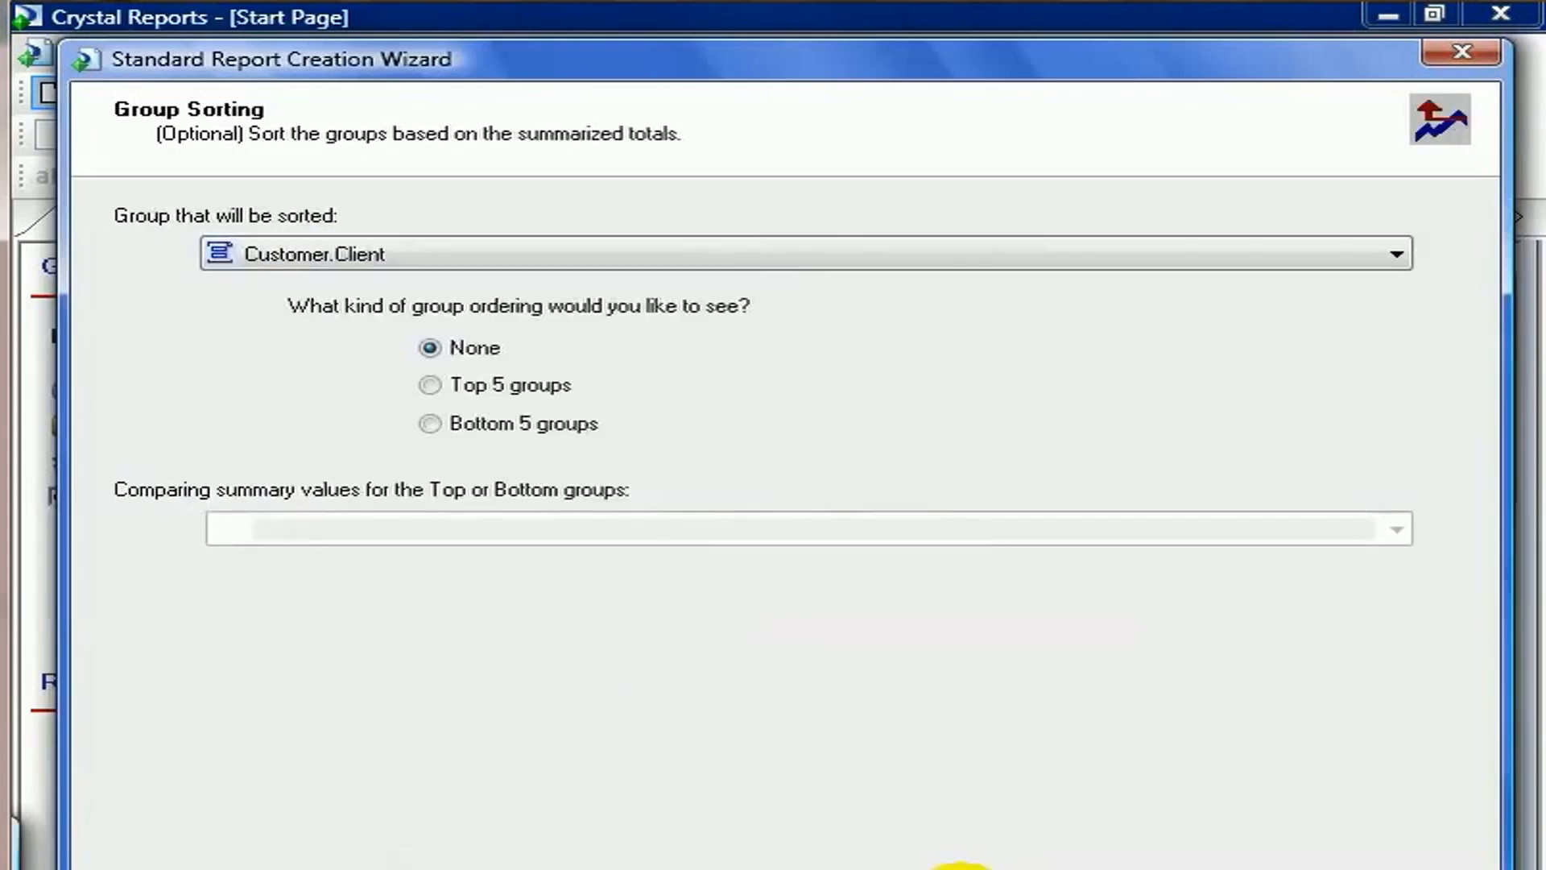
pyautogui.click(961, 868)
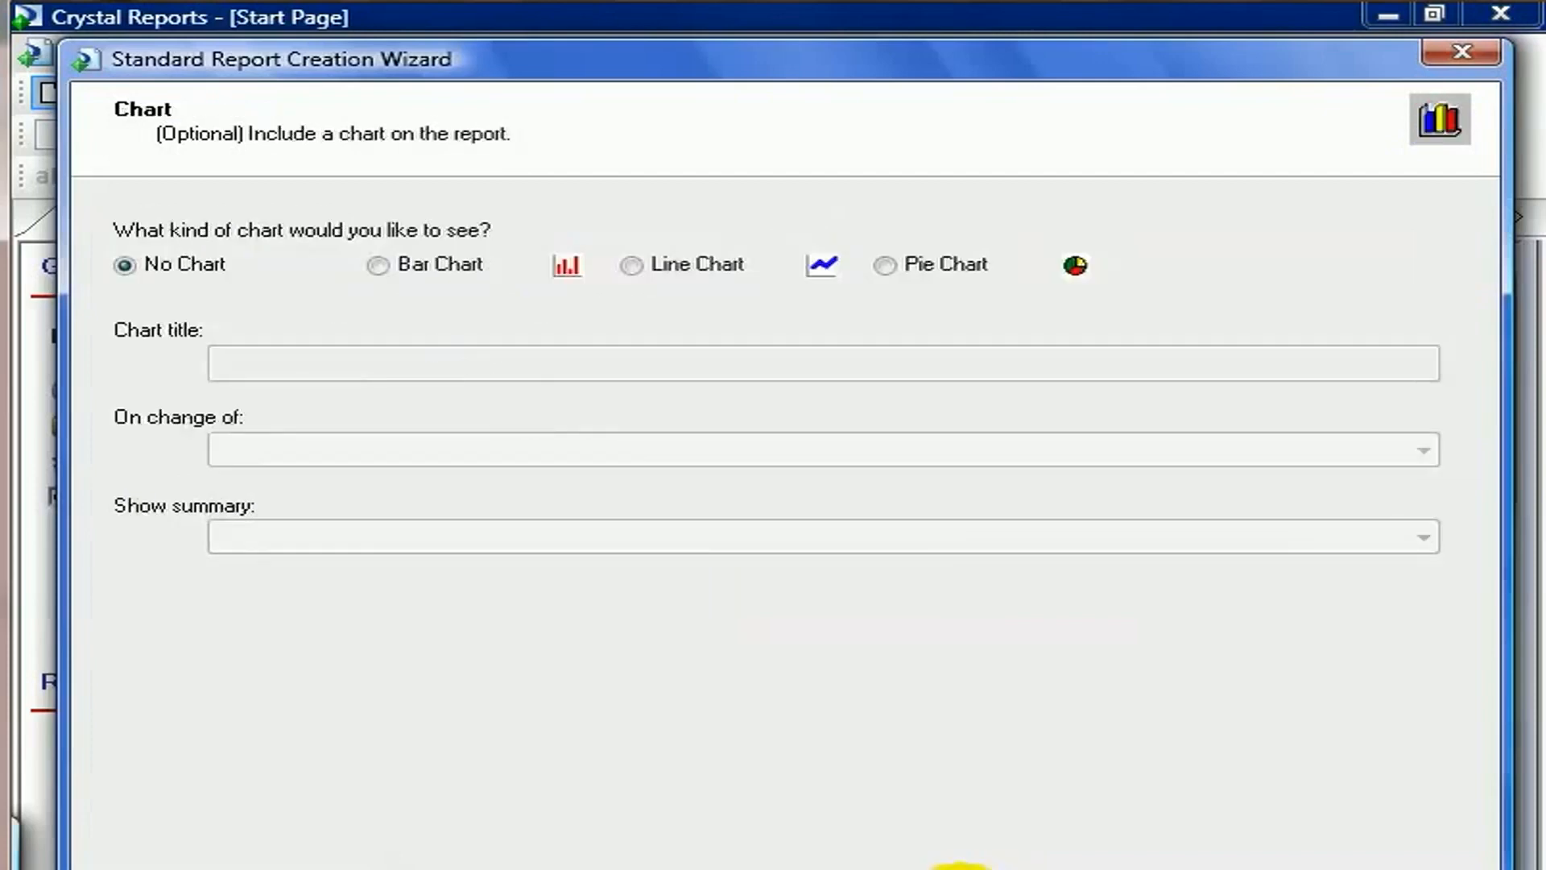
pyautogui.click(961, 868)
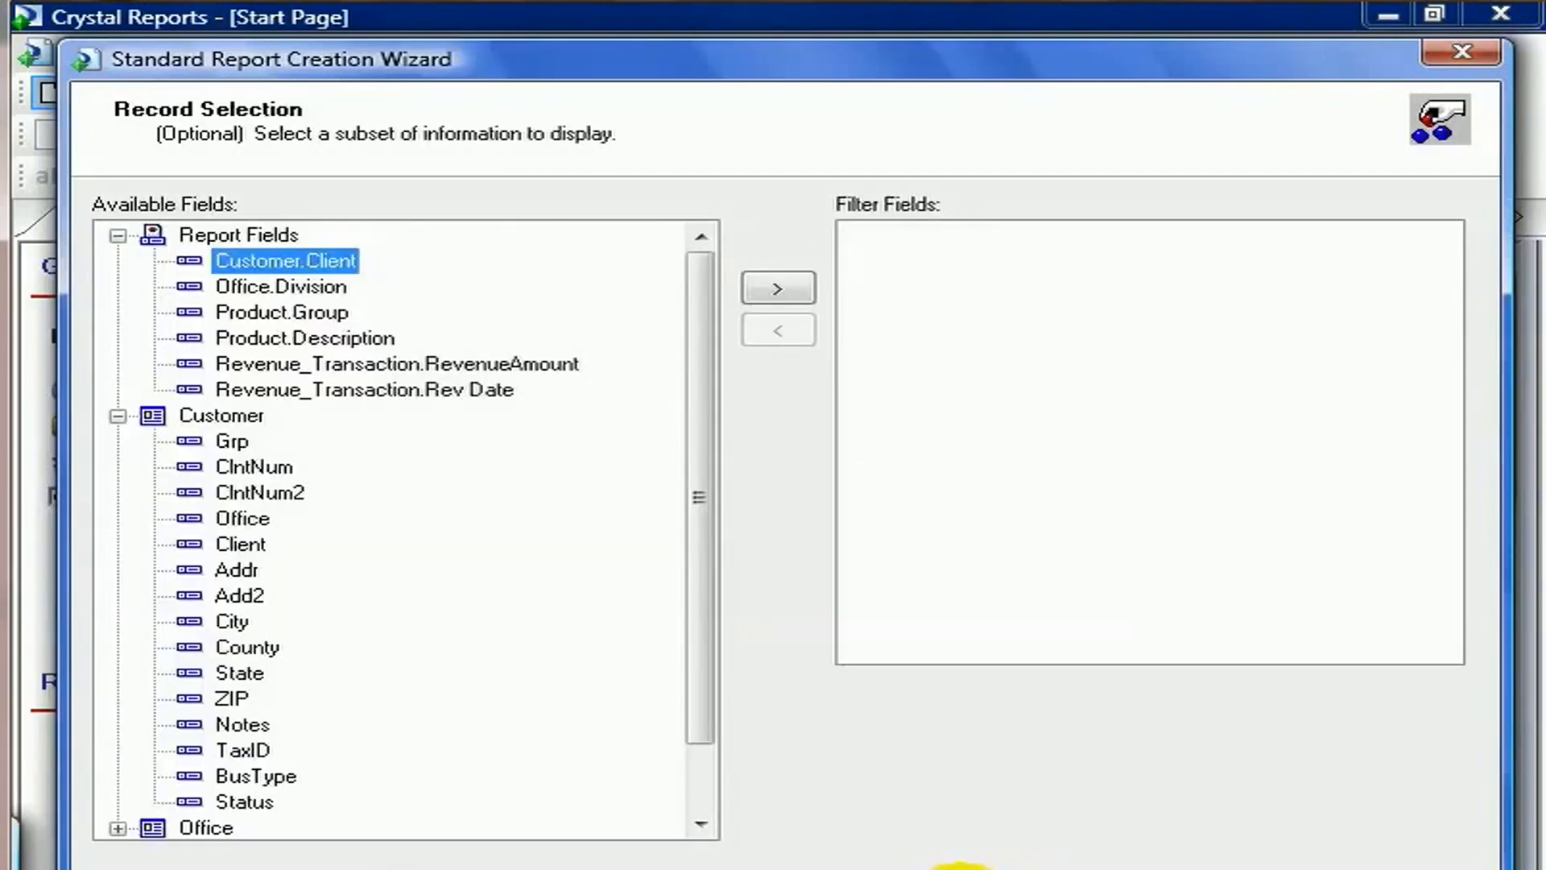
# Add Office.Division as a record filter set to 'is one of' with the values East and West.
pyautogui.click(282, 286)
pyautogui.click(777, 288)
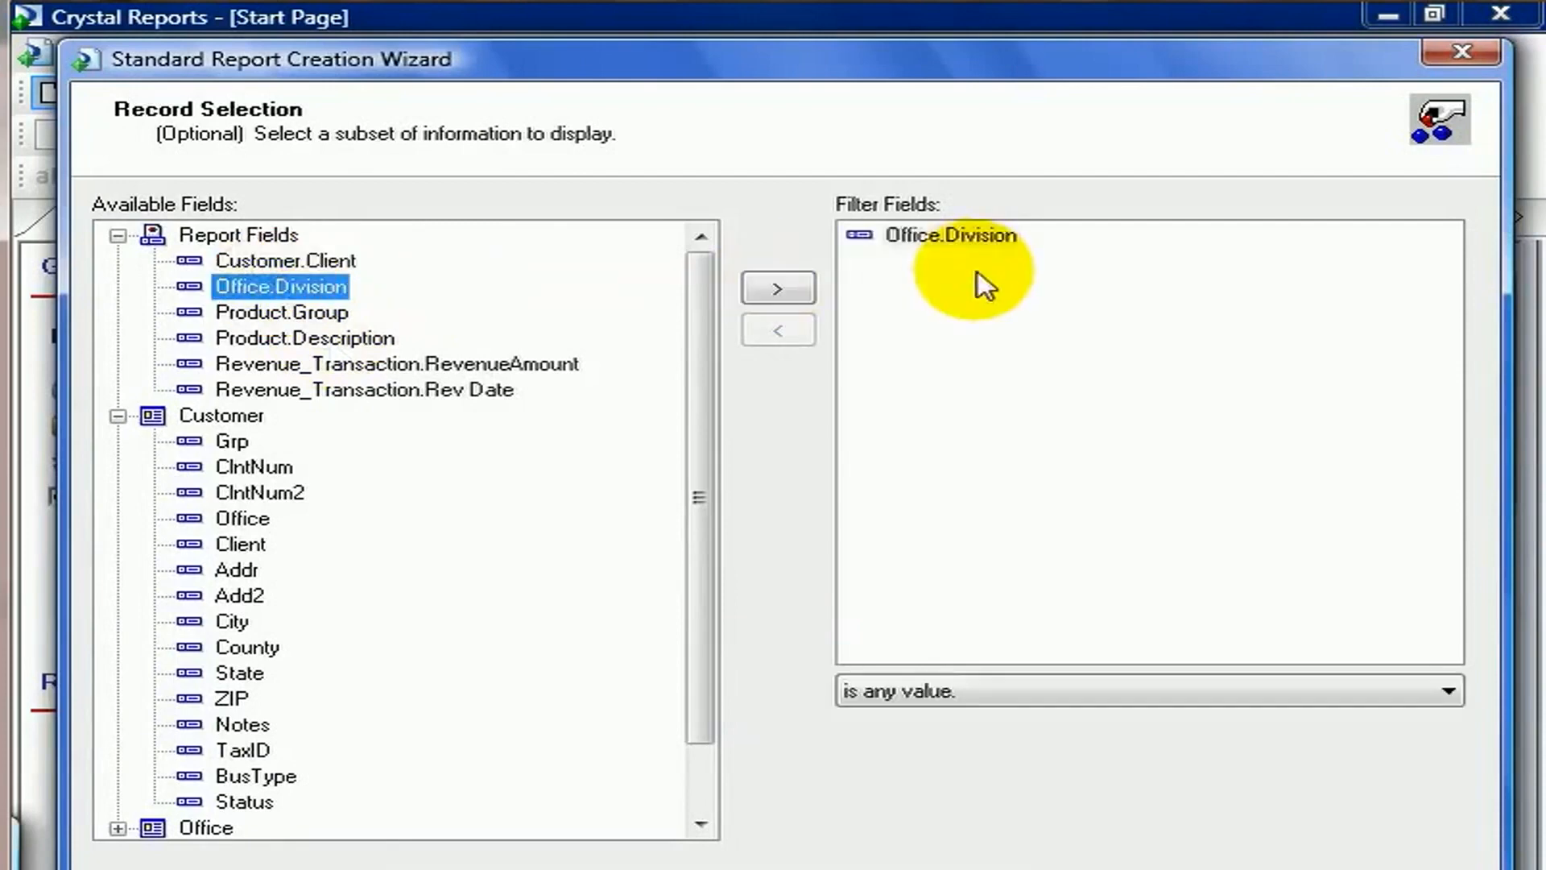
pyautogui.click(970, 236)
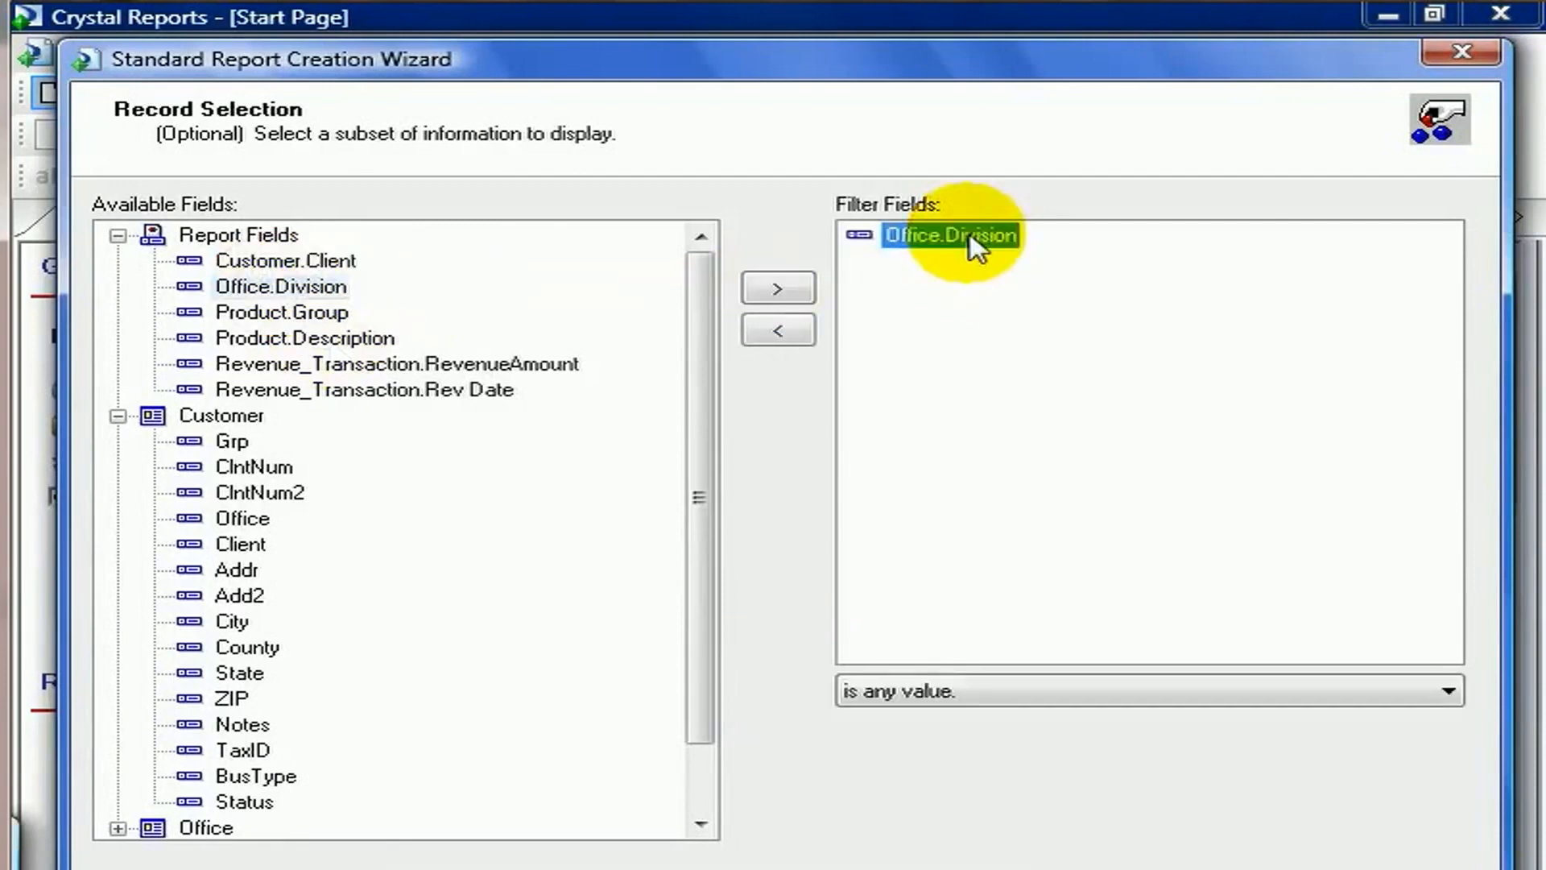
pyautogui.click(1447, 690)
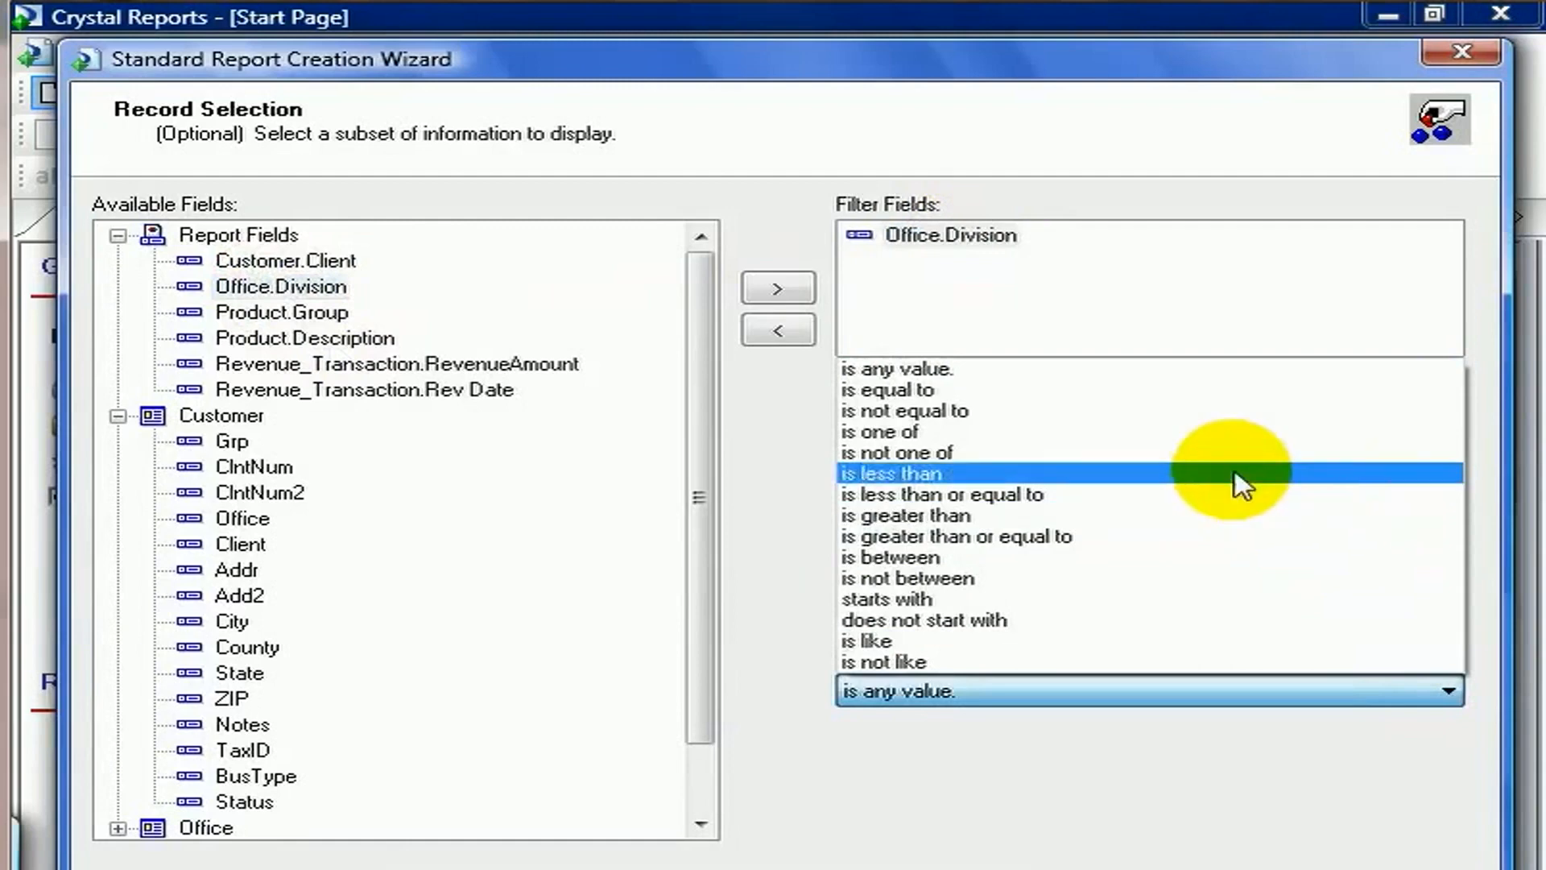
pyautogui.click(1189, 433)
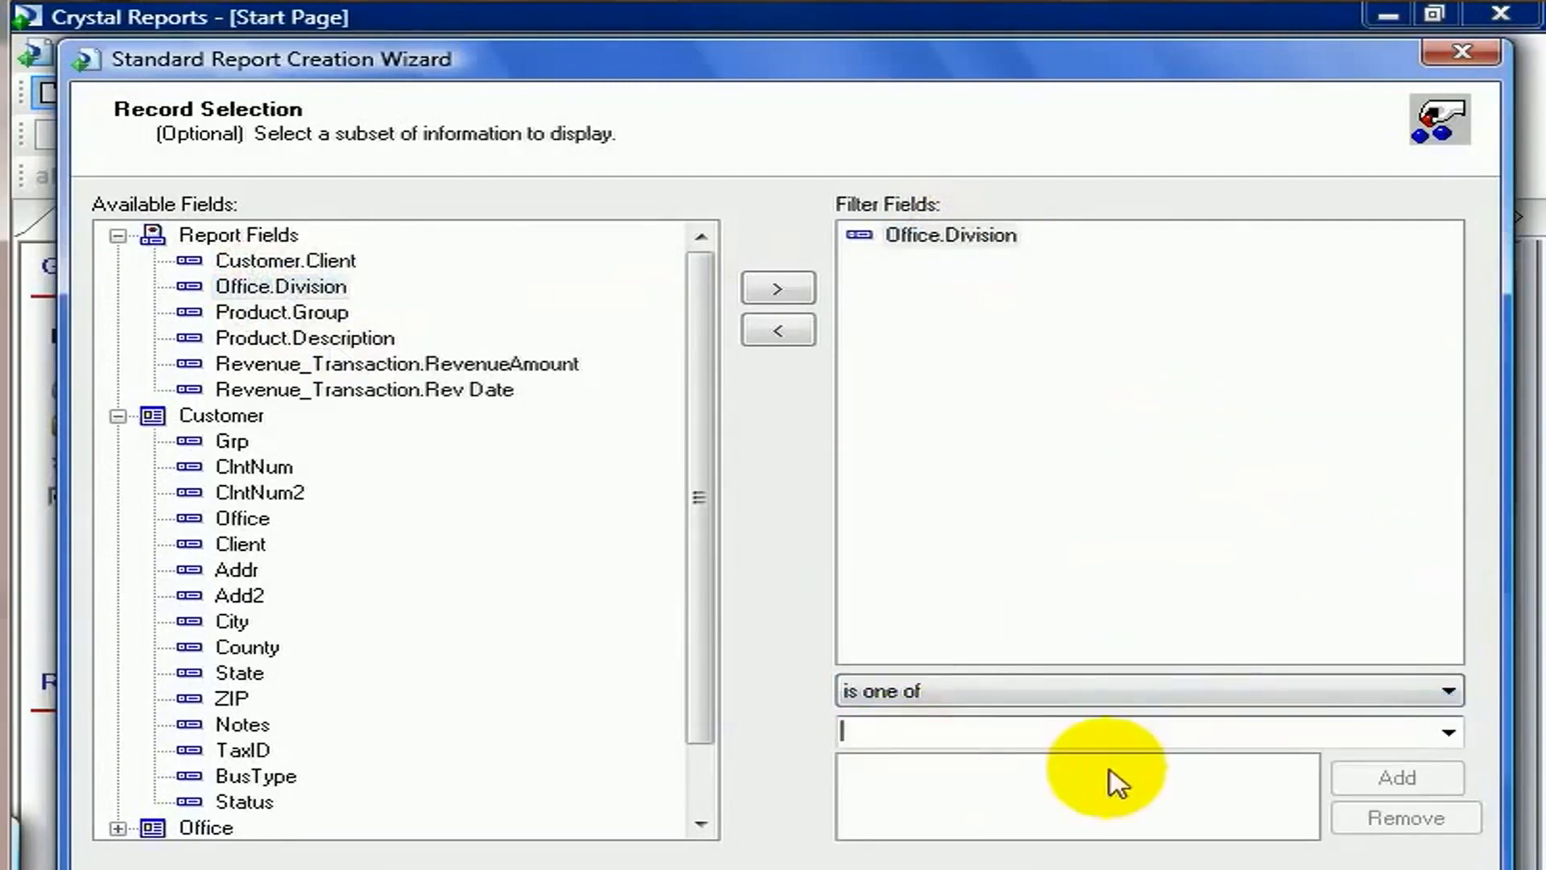
pyautogui.click(1439, 734)
pyautogui.click(1224, 762)
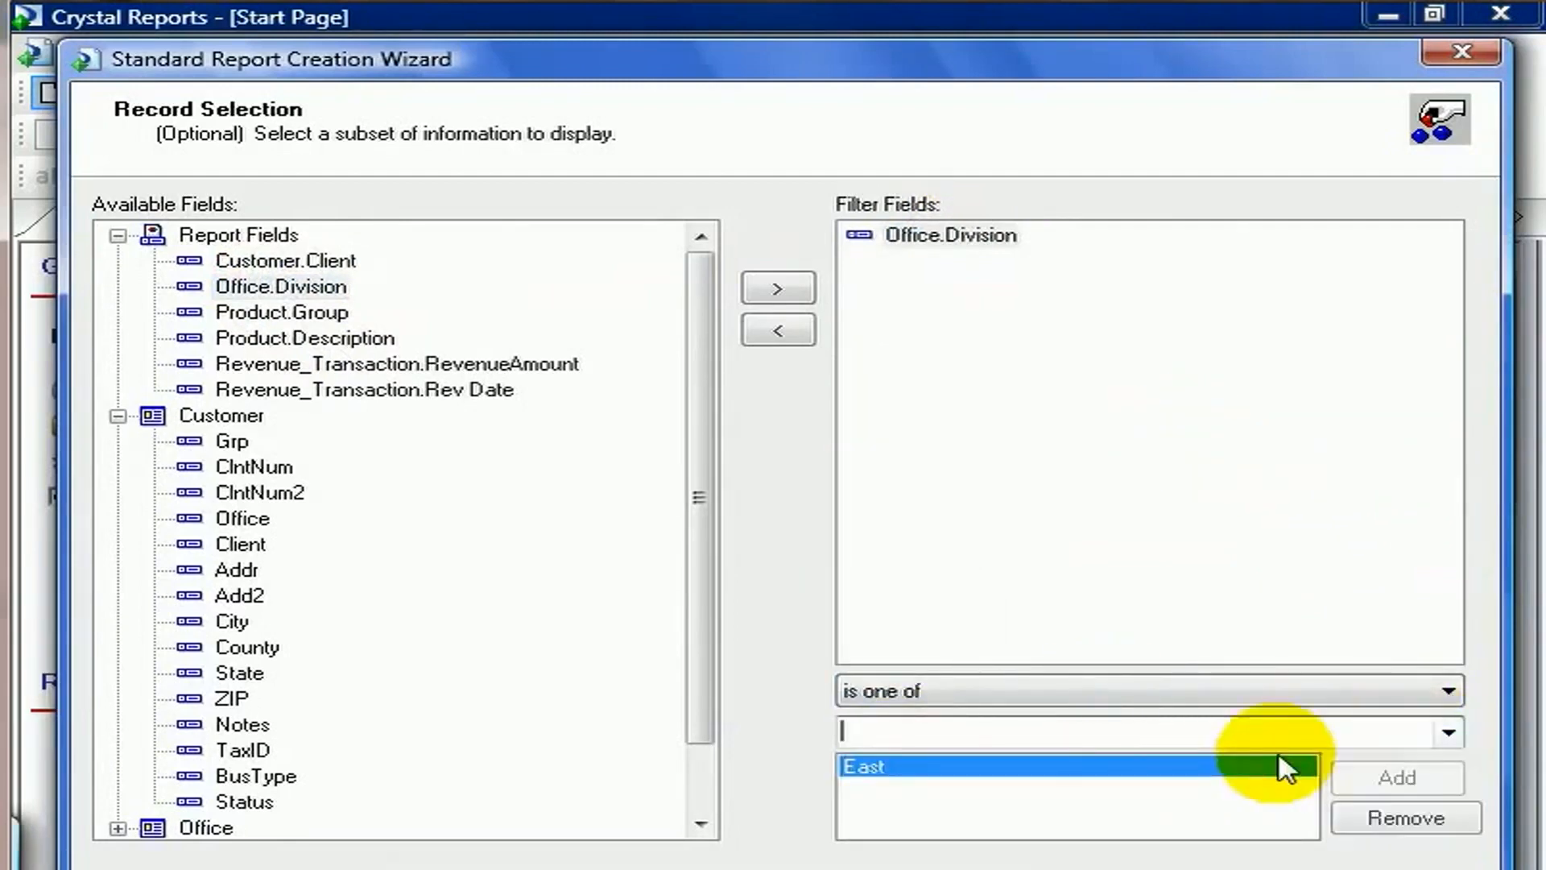
pyautogui.click(1447, 733)
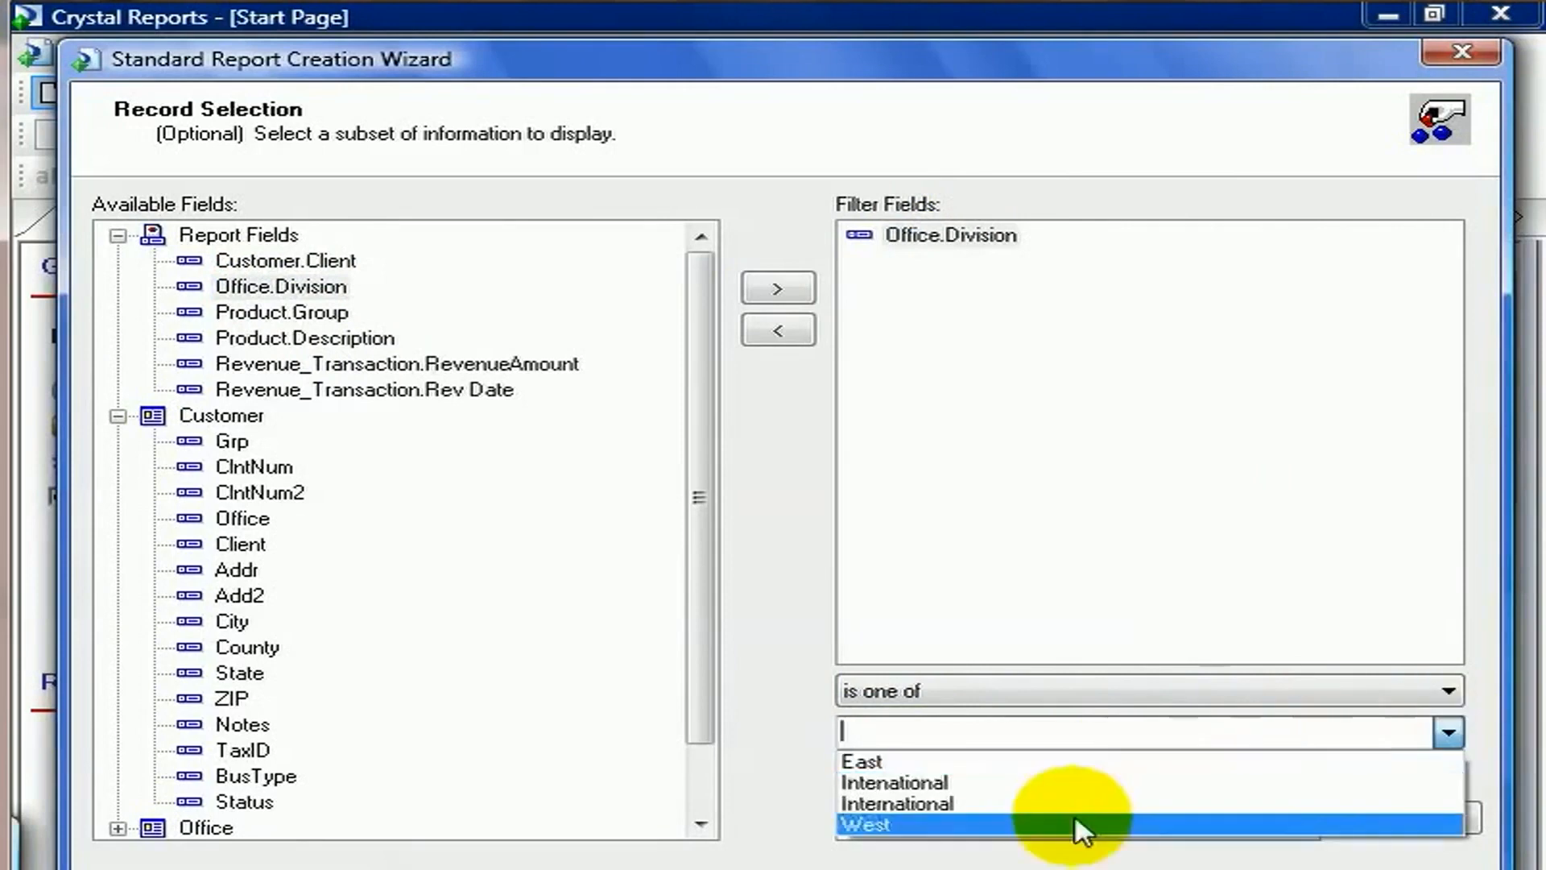
pyautogui.click(1071, 829)
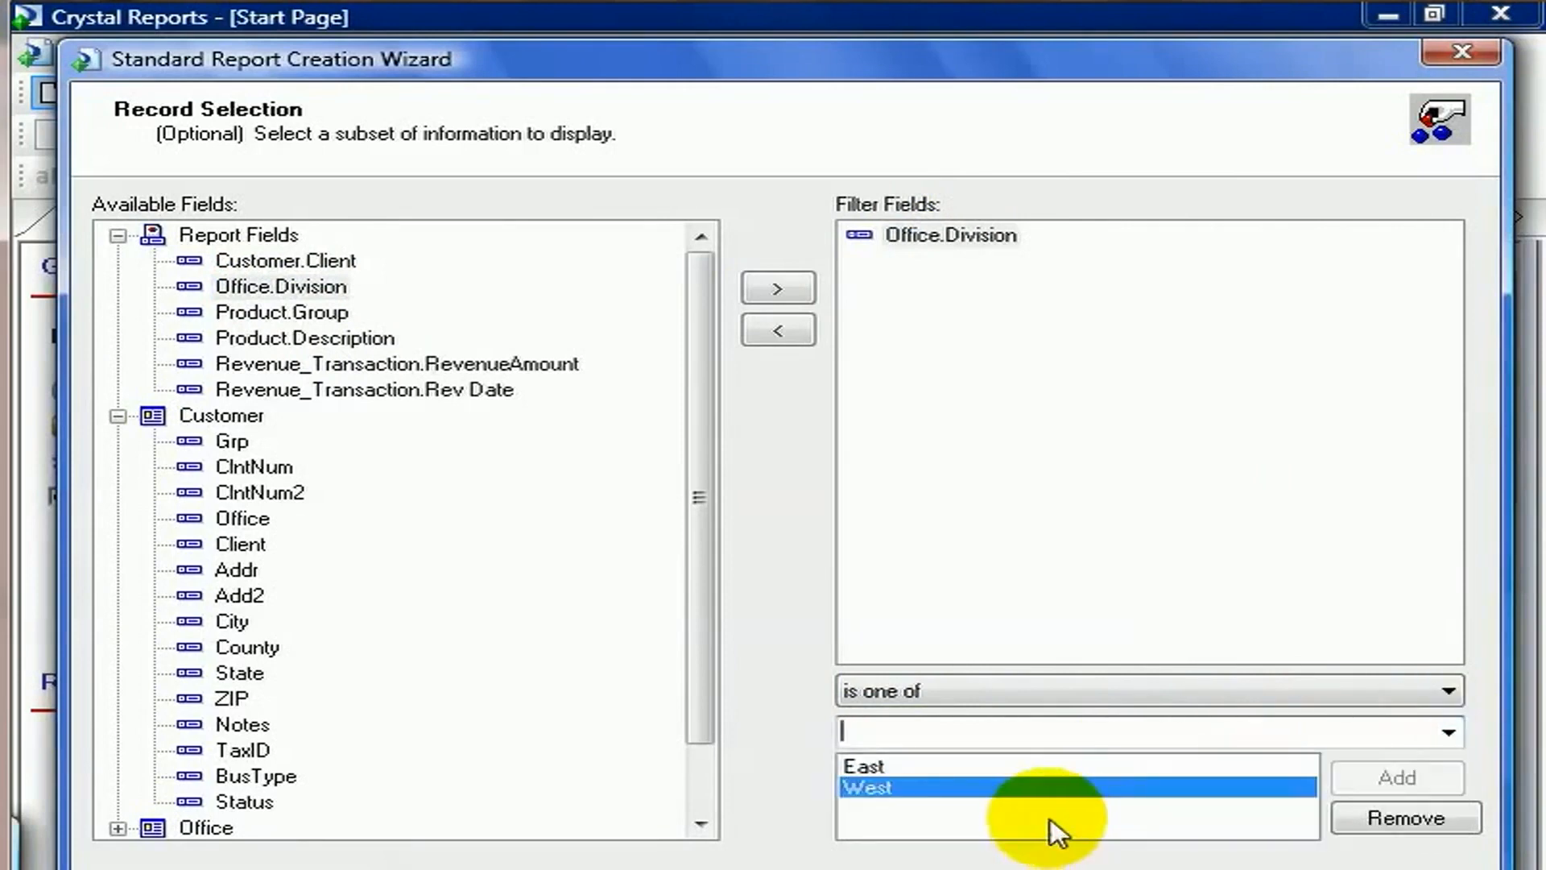
# Add Revenue_Transaction.Rev Date as a filter using 'is between', with start 1/1/2005 12:00:00AM.
pyautogui.click(441, 393)
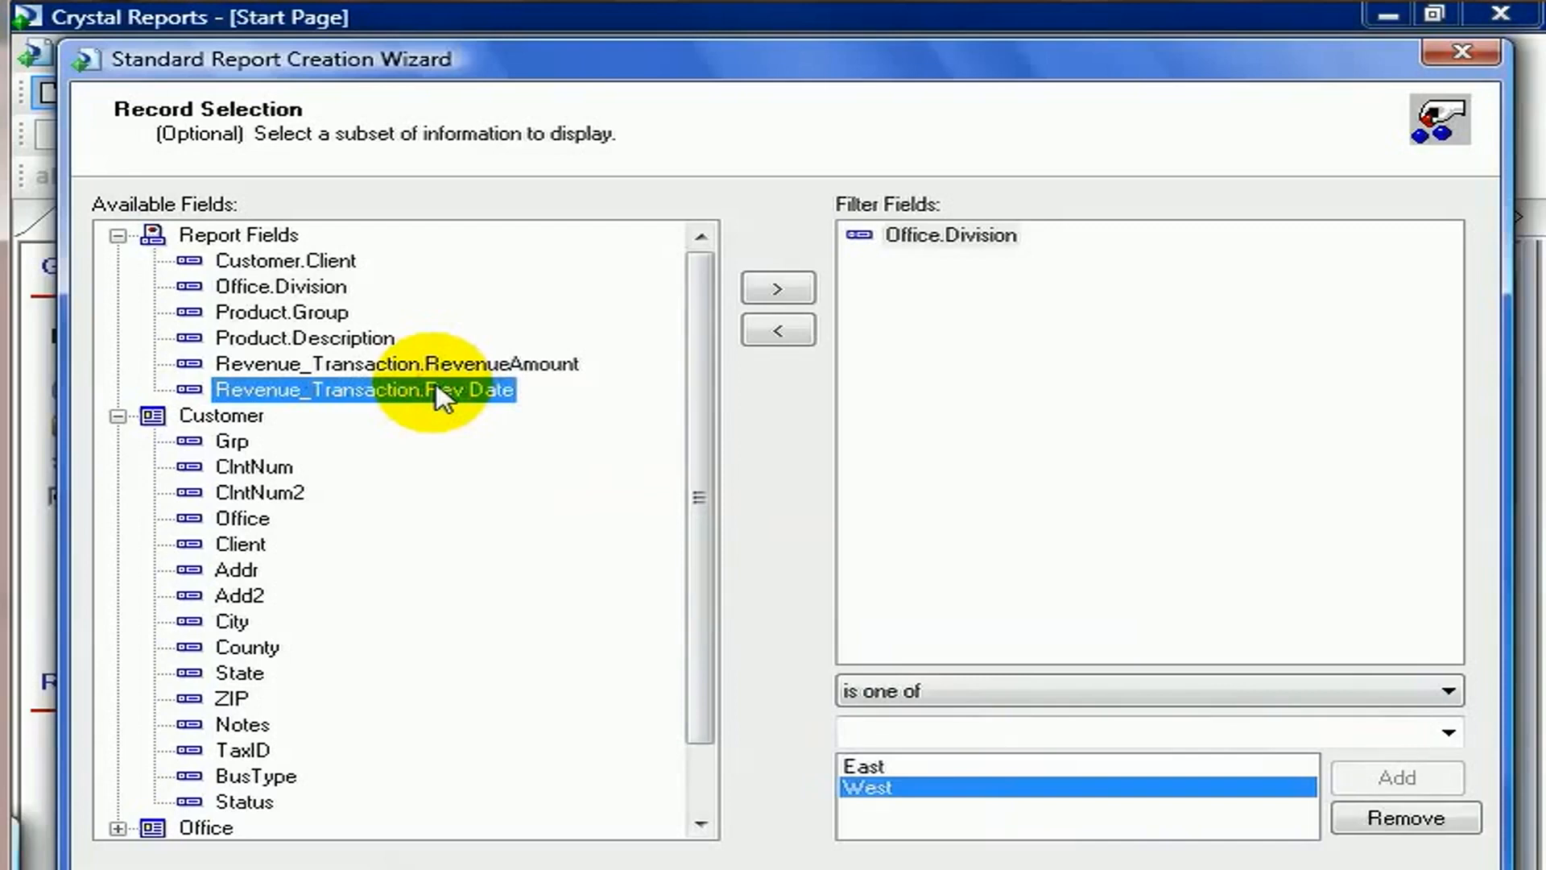
pyautogui.click(778, 290)
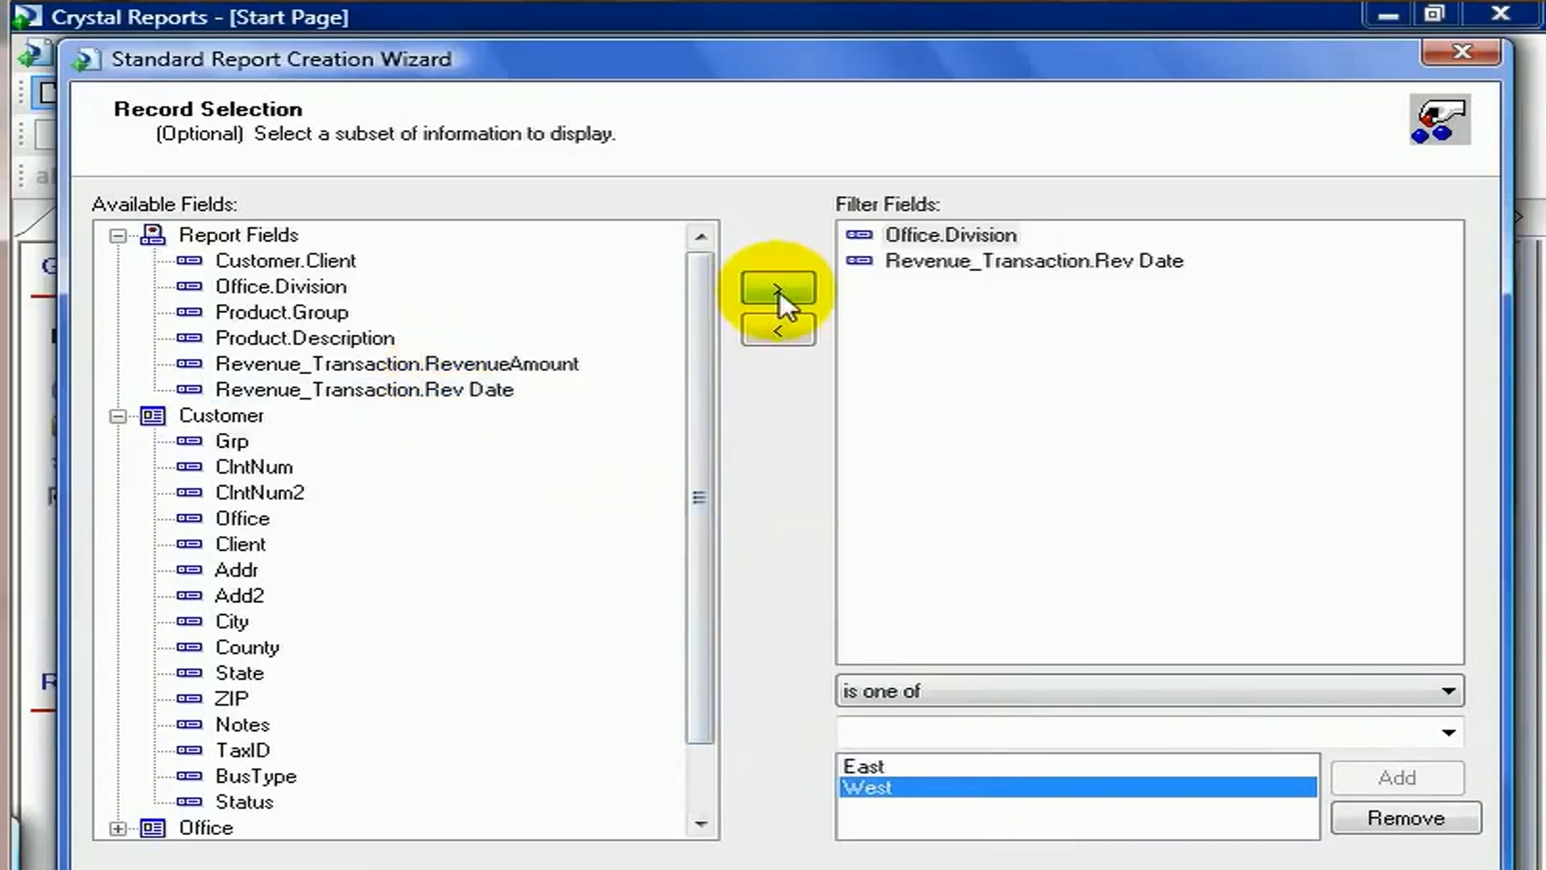
pyautogui.click(935, 261)
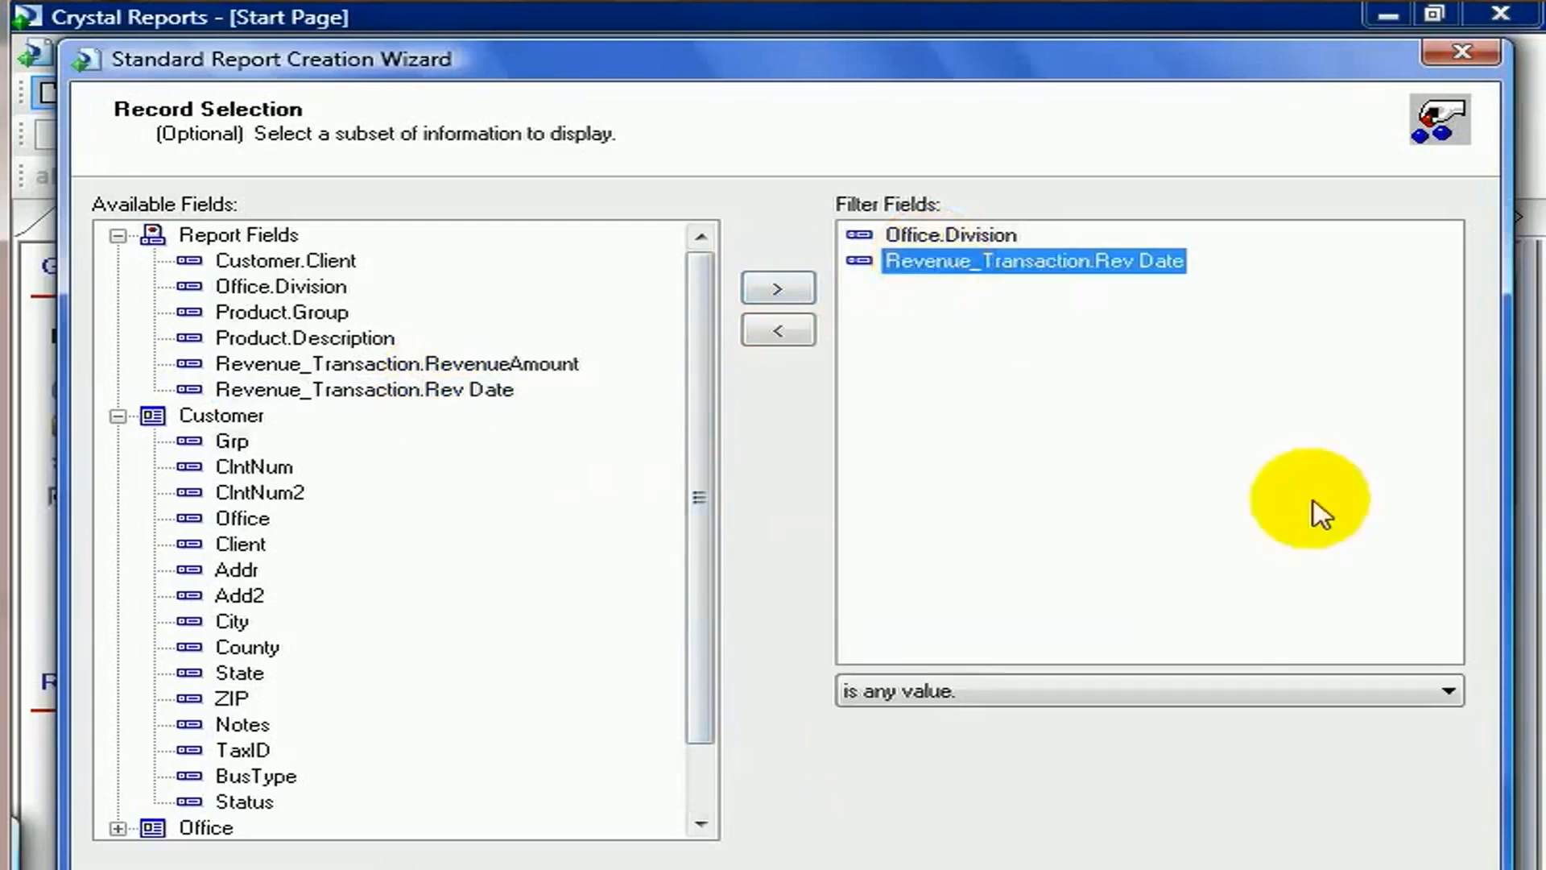
pyautogui.click(1450, 693)
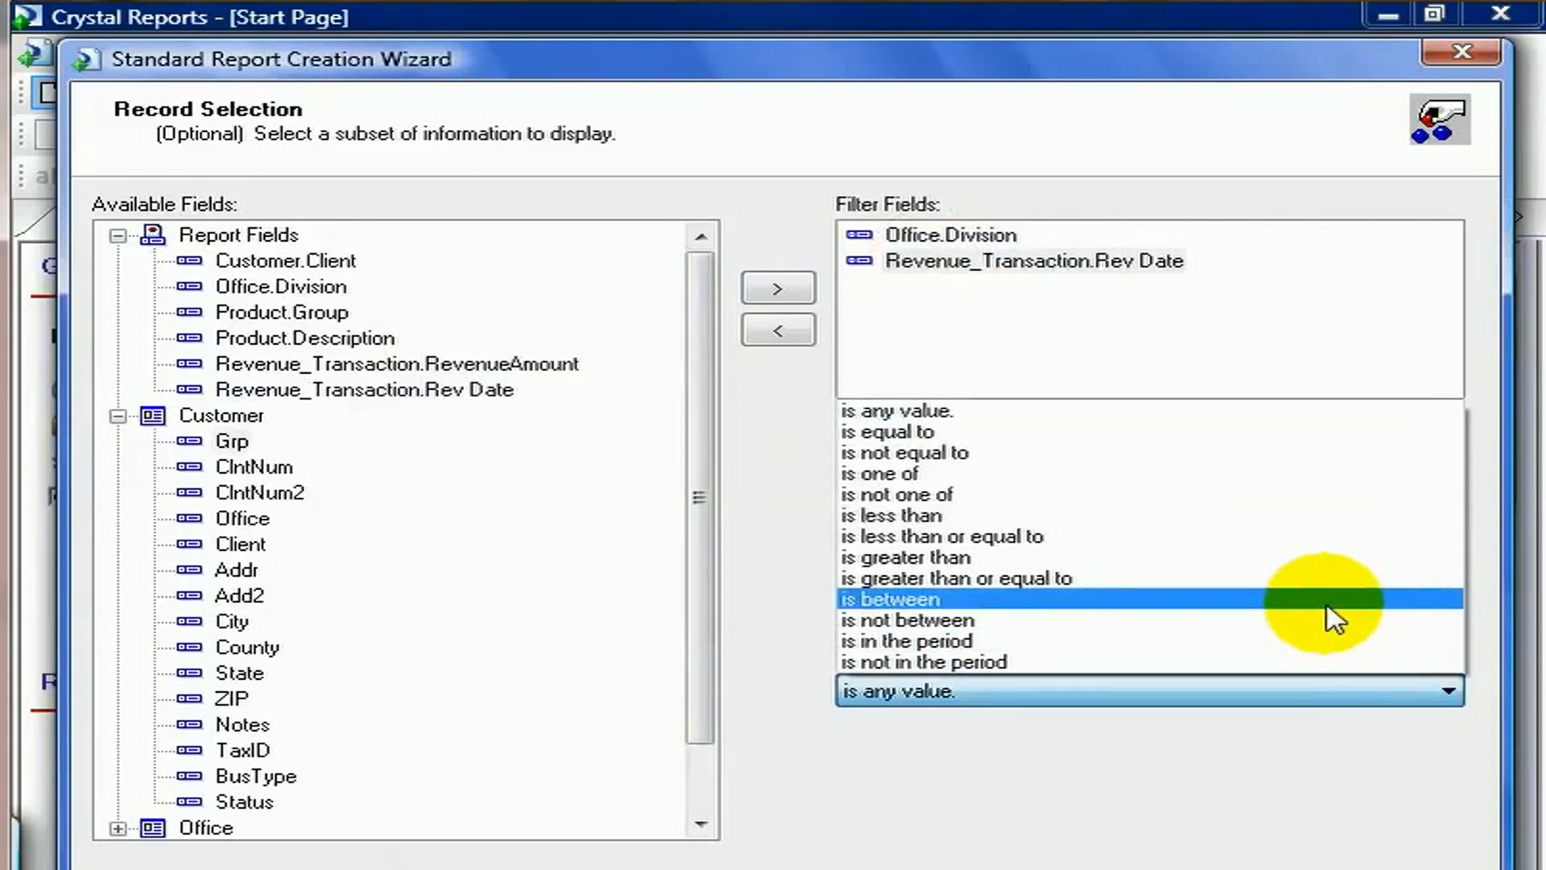
pyautogui.click(1333, 619)
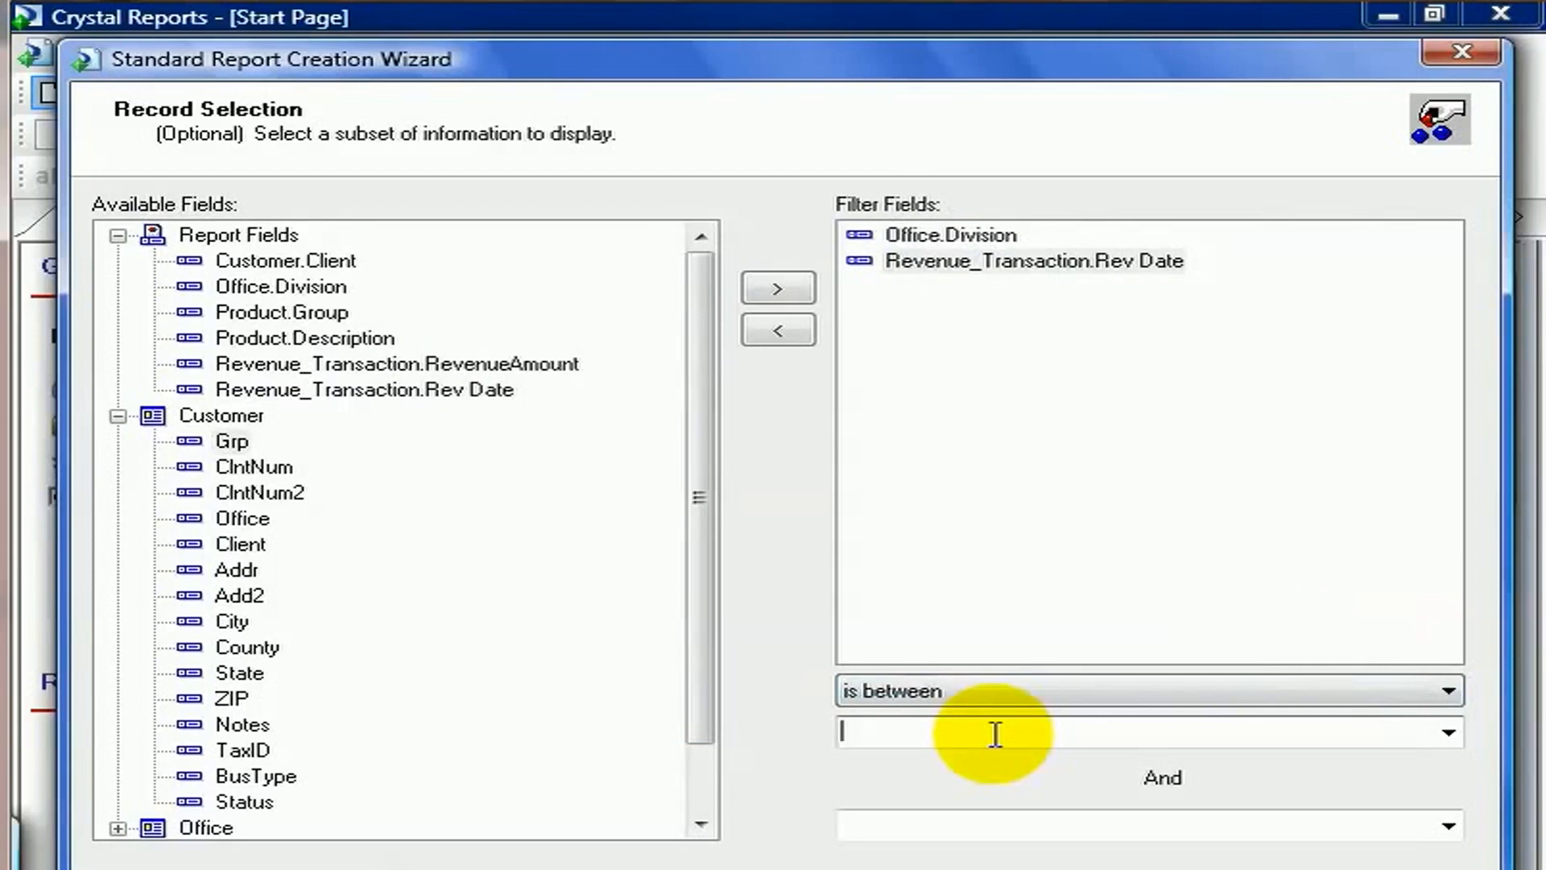
pyautogui.write('1/1/2005 12:00:00A')
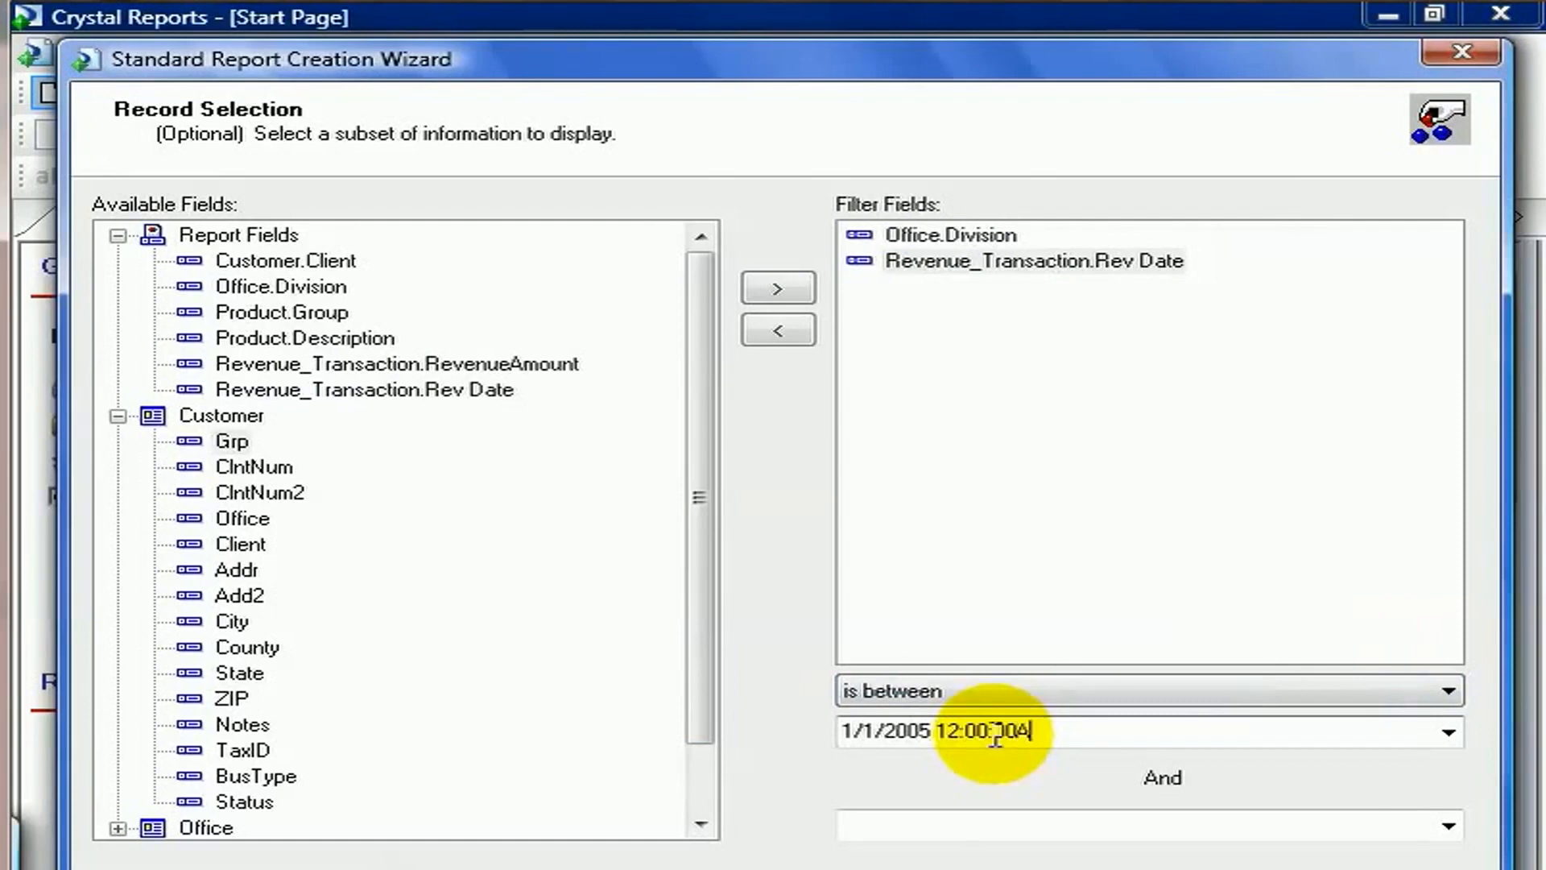
pyautogui.write('M')
# Set the Rev Date end value to 12/31/2006 11:59:59PM and finish the wizard.
pyautogui.click(896, 821)
pyautogui.write('12/31/2006 11:59')
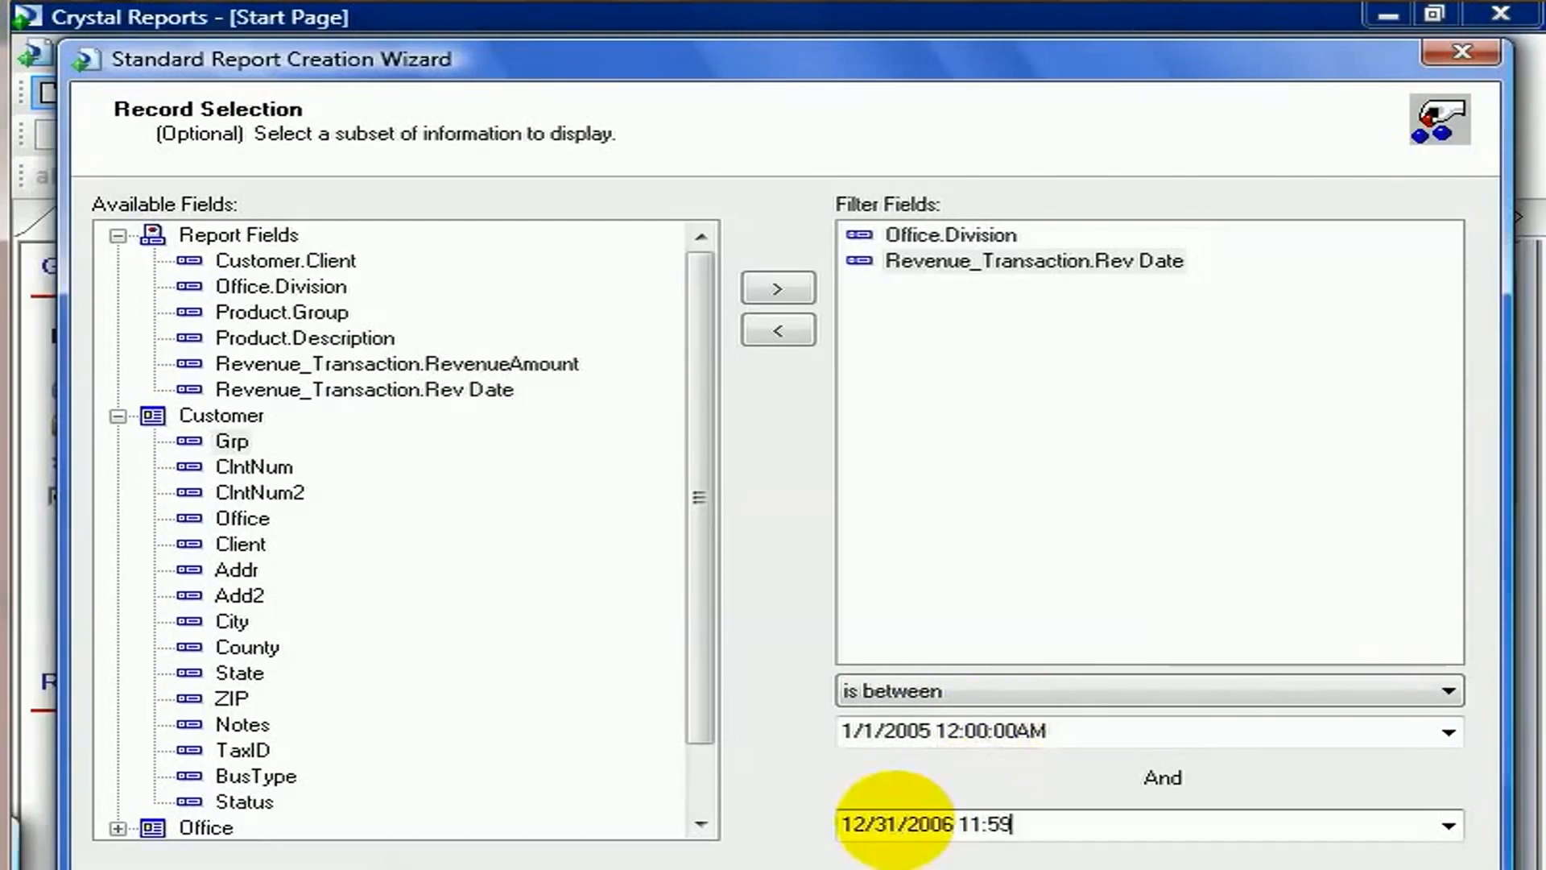
pyautogui.write(':59PM')
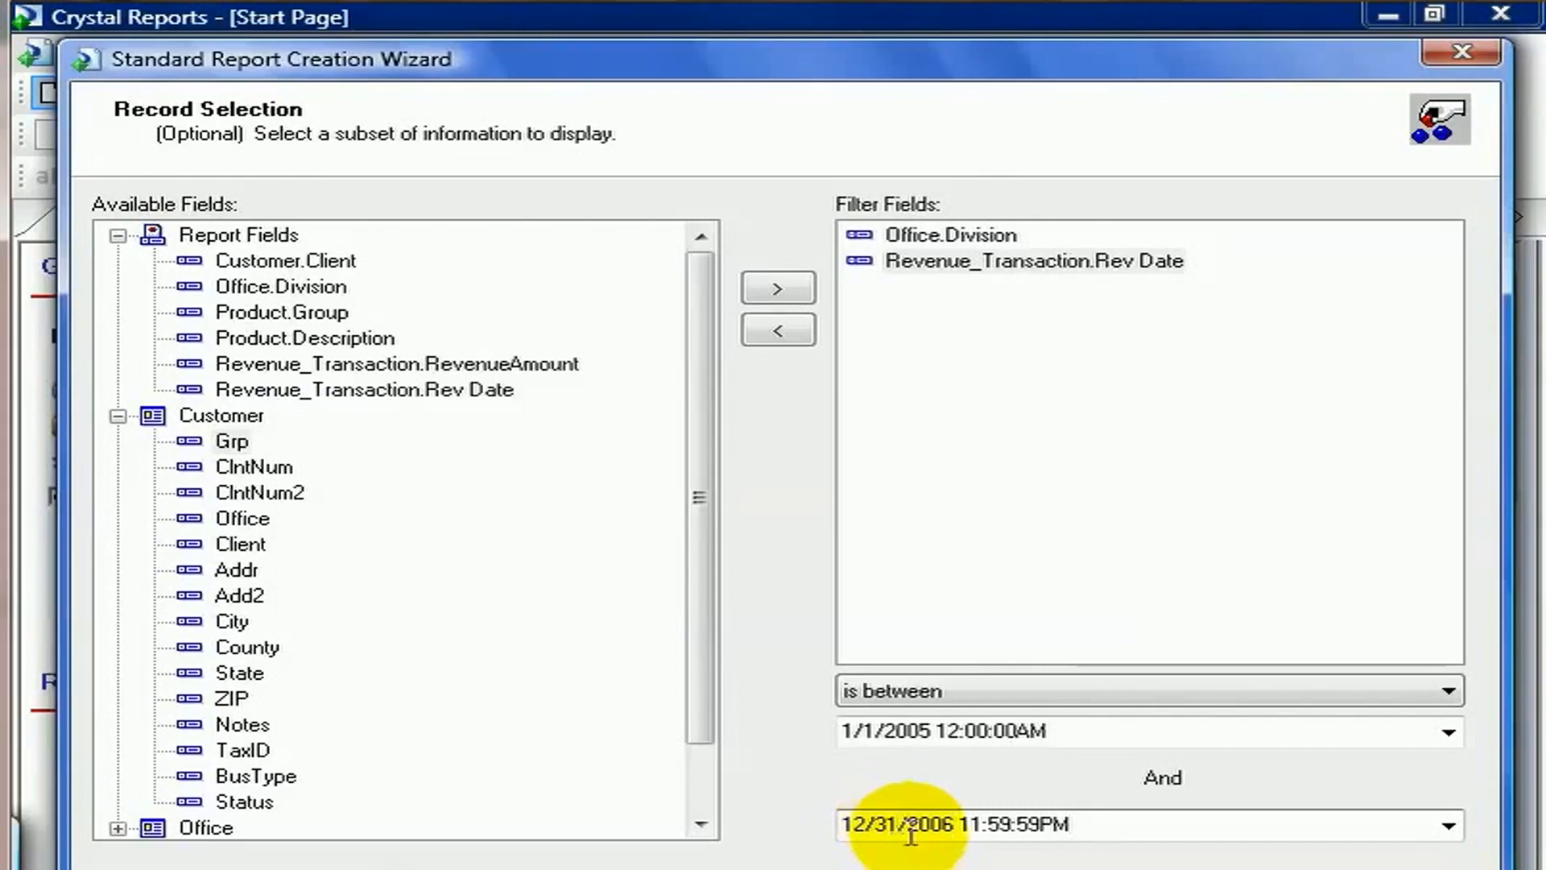
pyautogui.click(1071, 867)
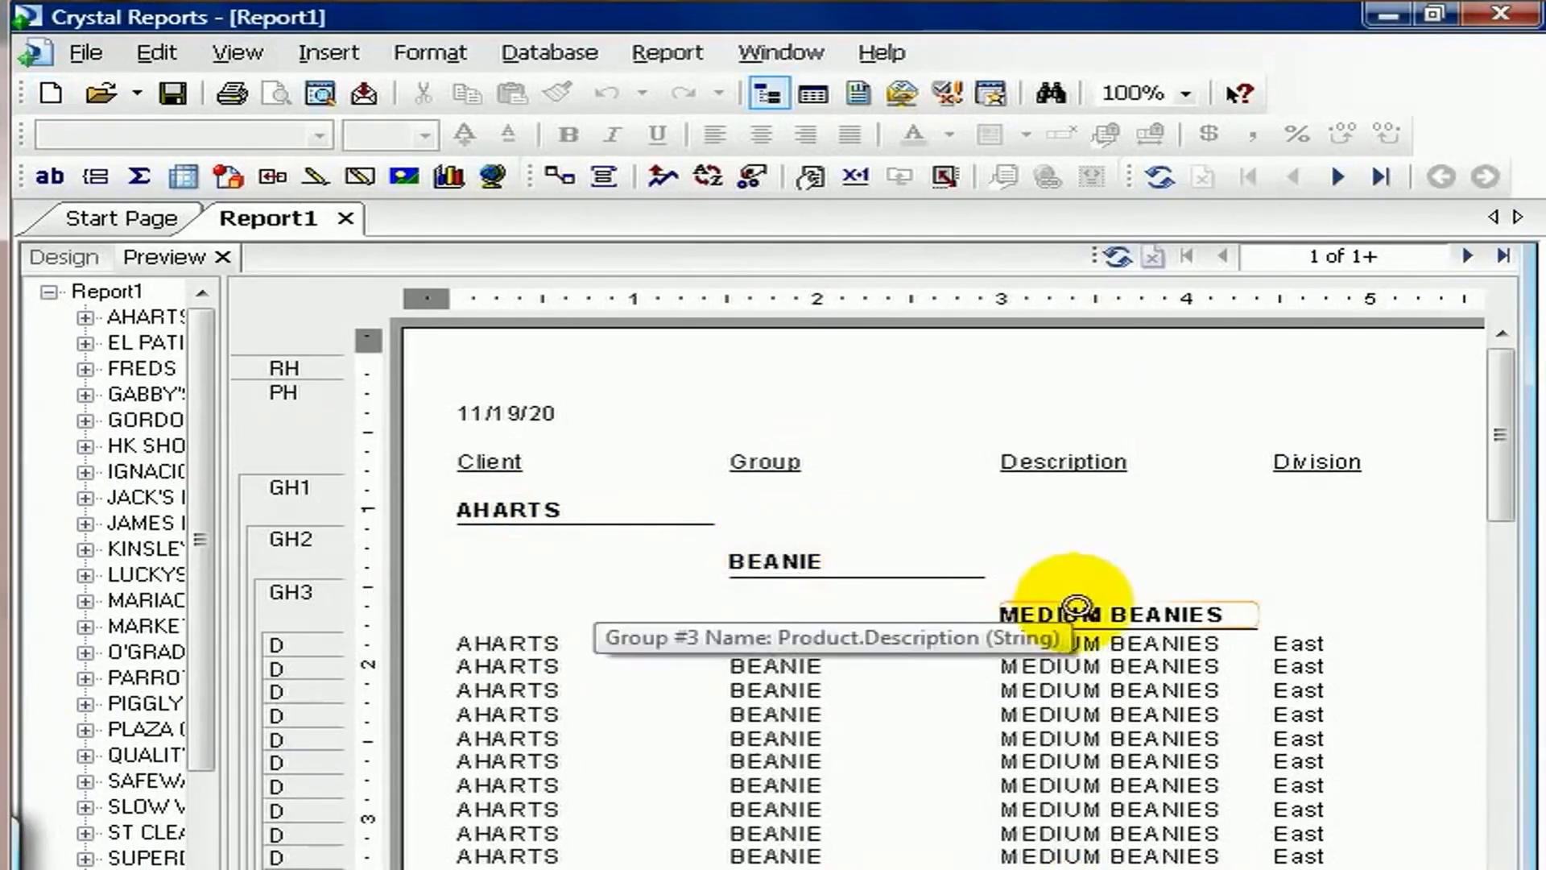
# In the design view, suppress the Product.Group and Product.Description group header sections.
pyautogui.click(48, 262)
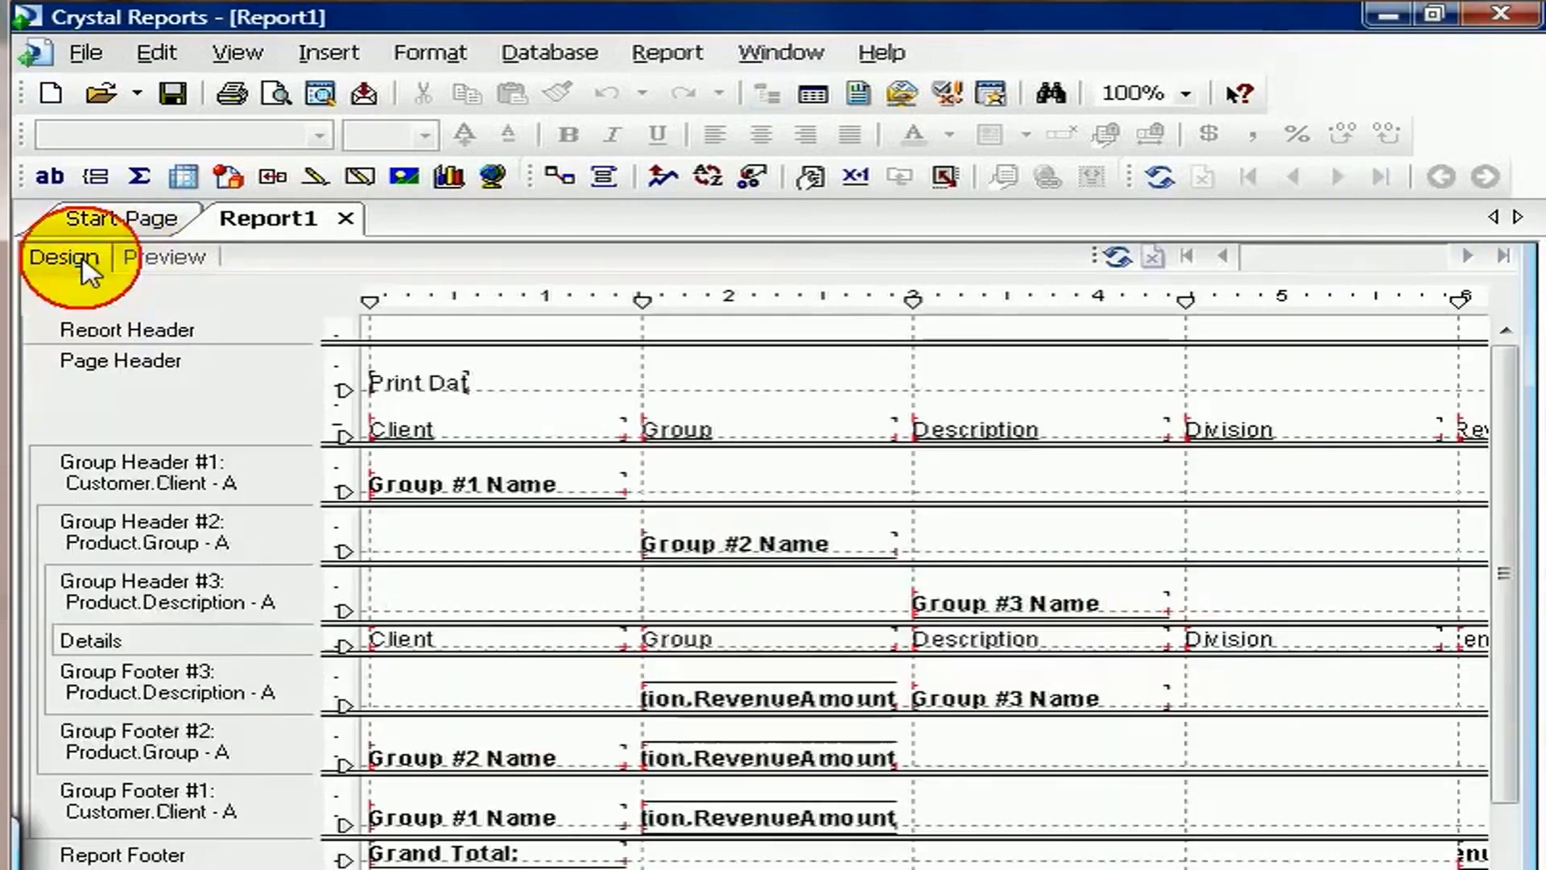
pyautogui.rightClick(286, 536)
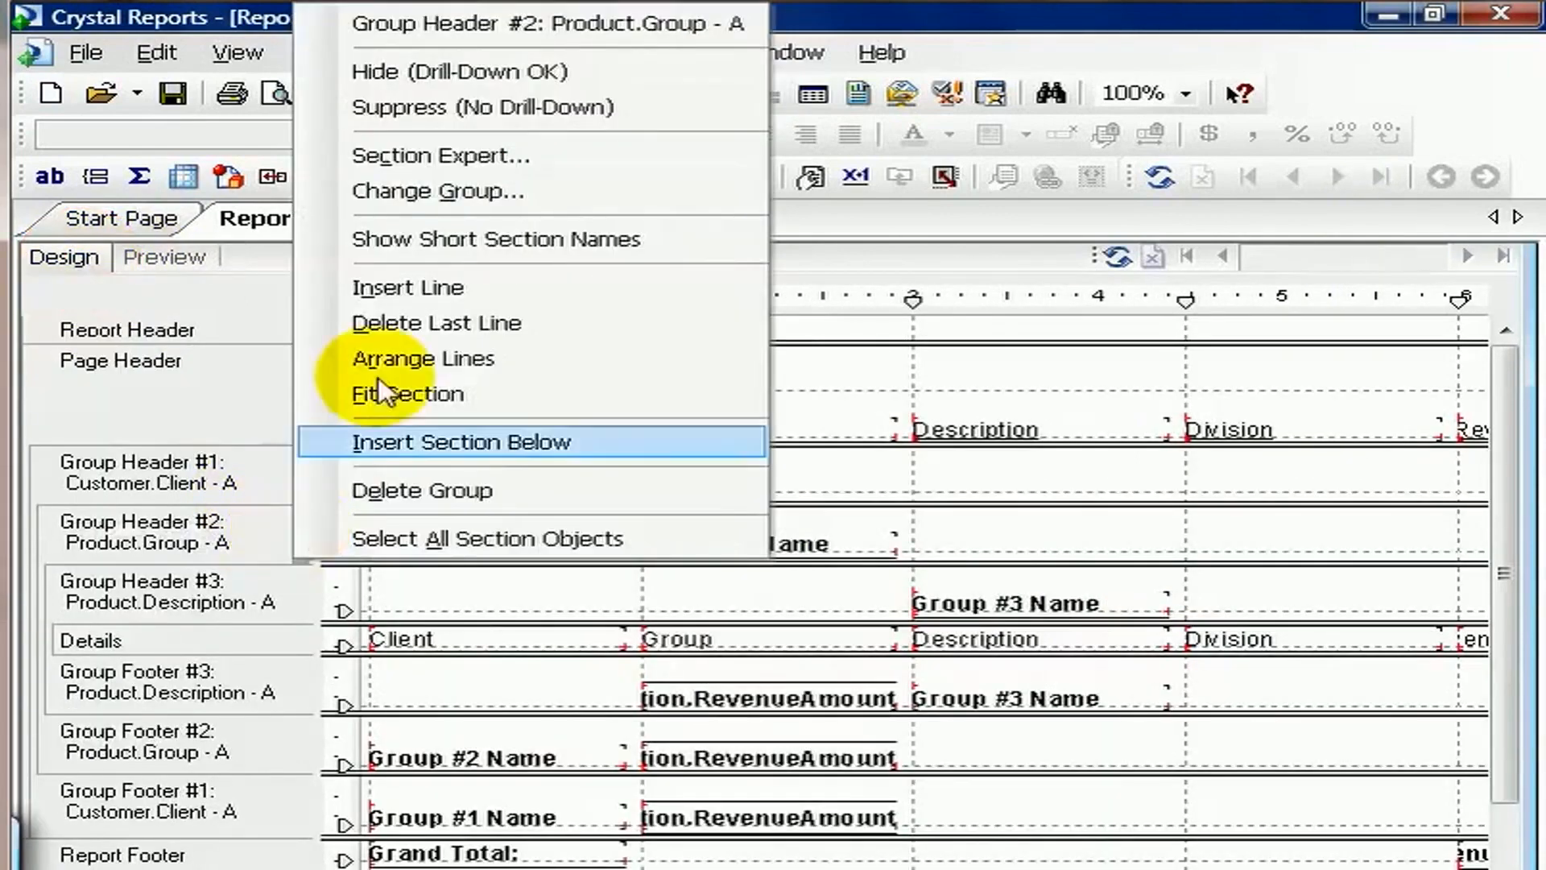
pyautogui.click(407, 108)
pyautogui.rightClick(268, 600)
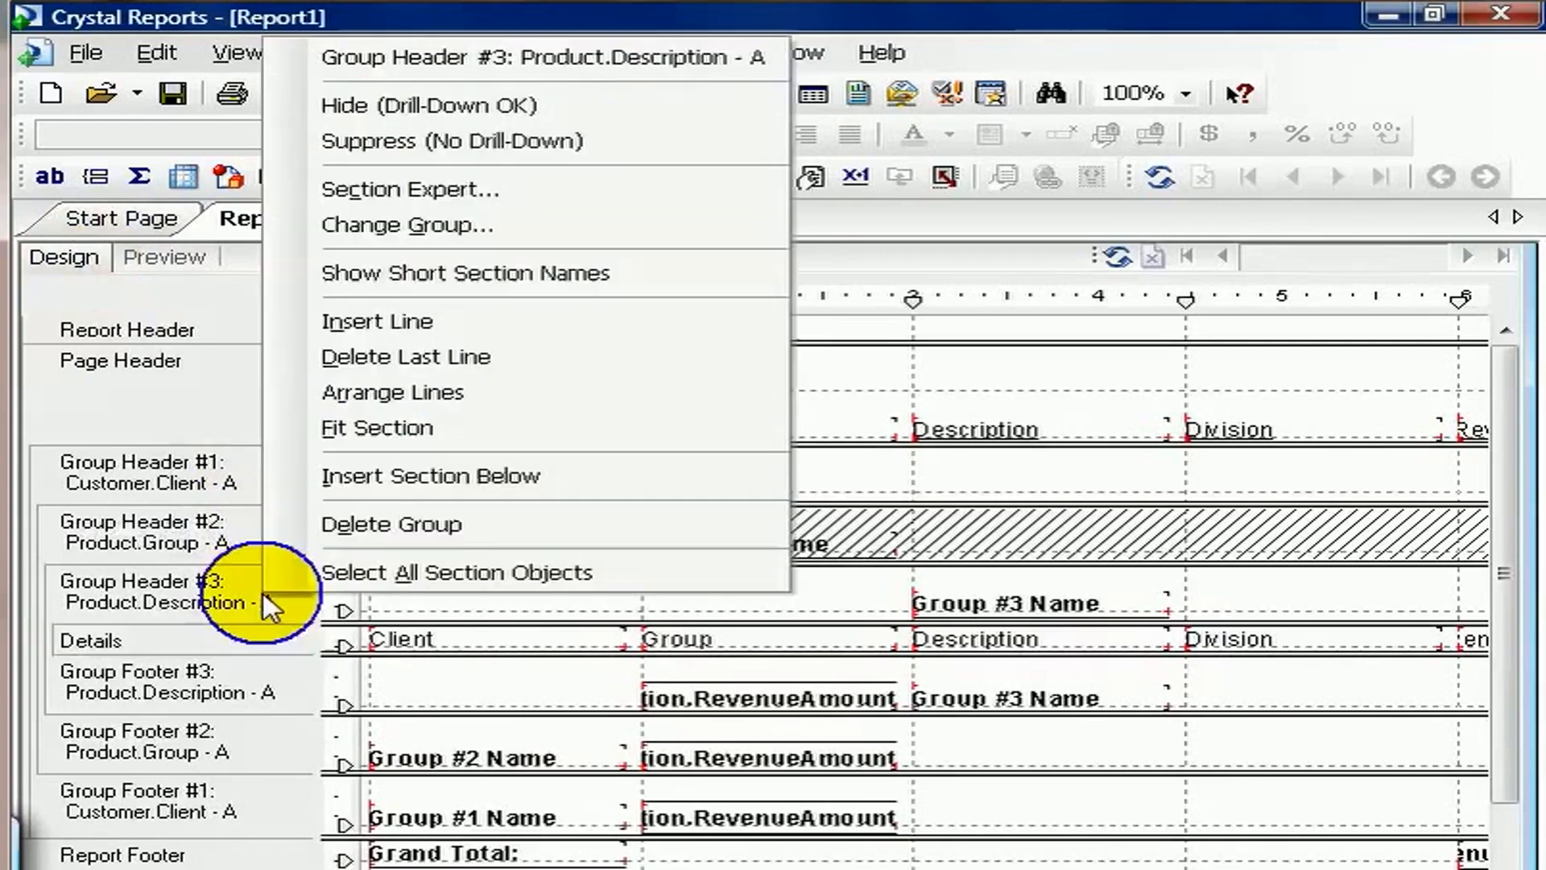
pyautogui.click(354, 142)
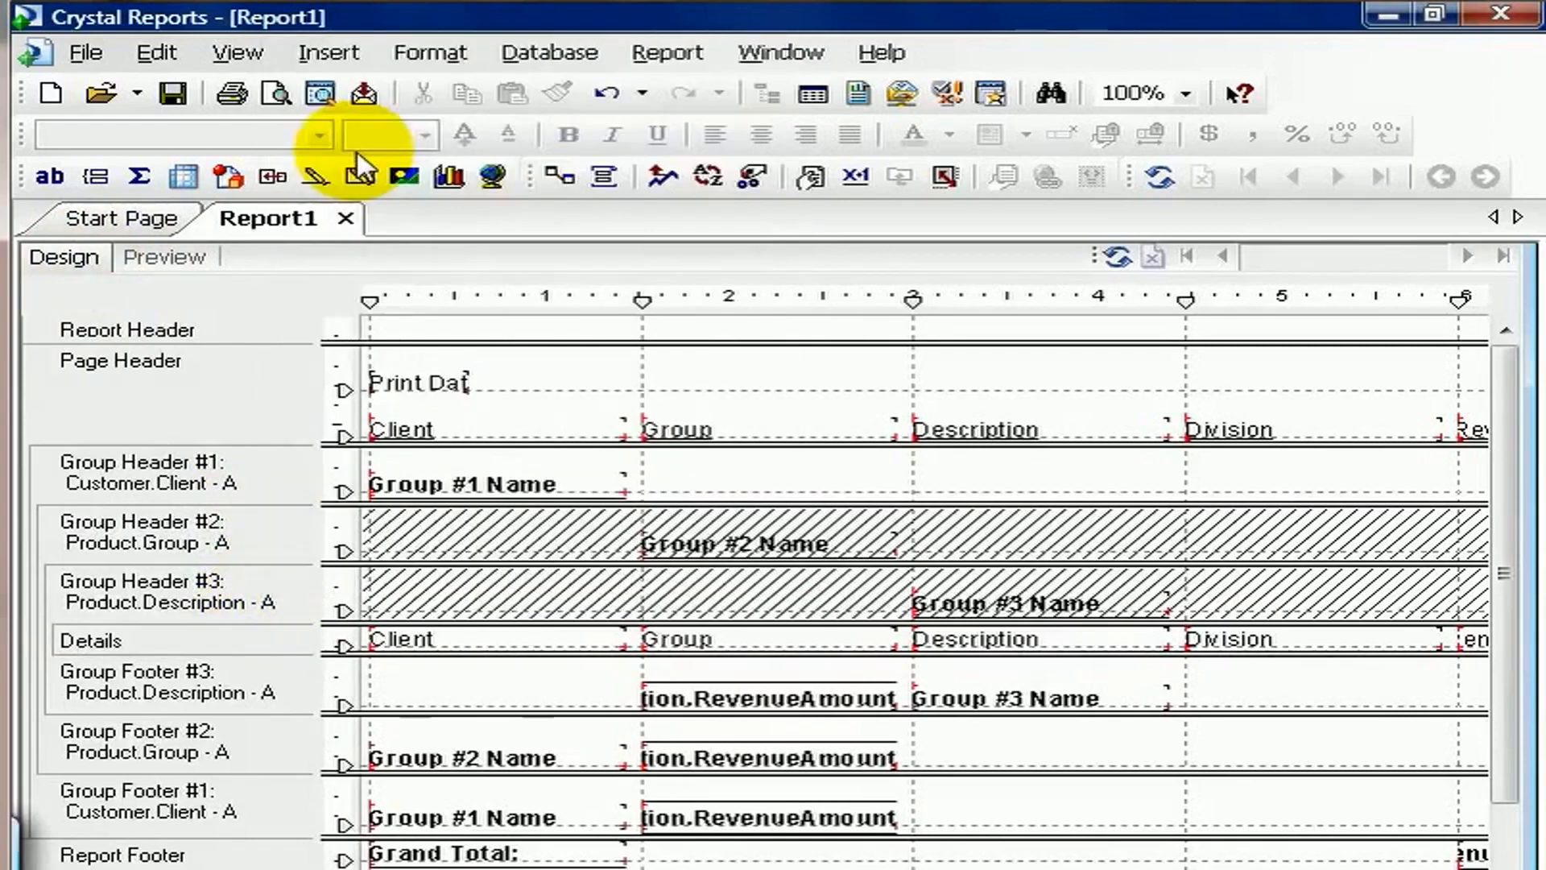
# Suppress the Details section and preview the report.
pyautogui.rightClick(276, 633)
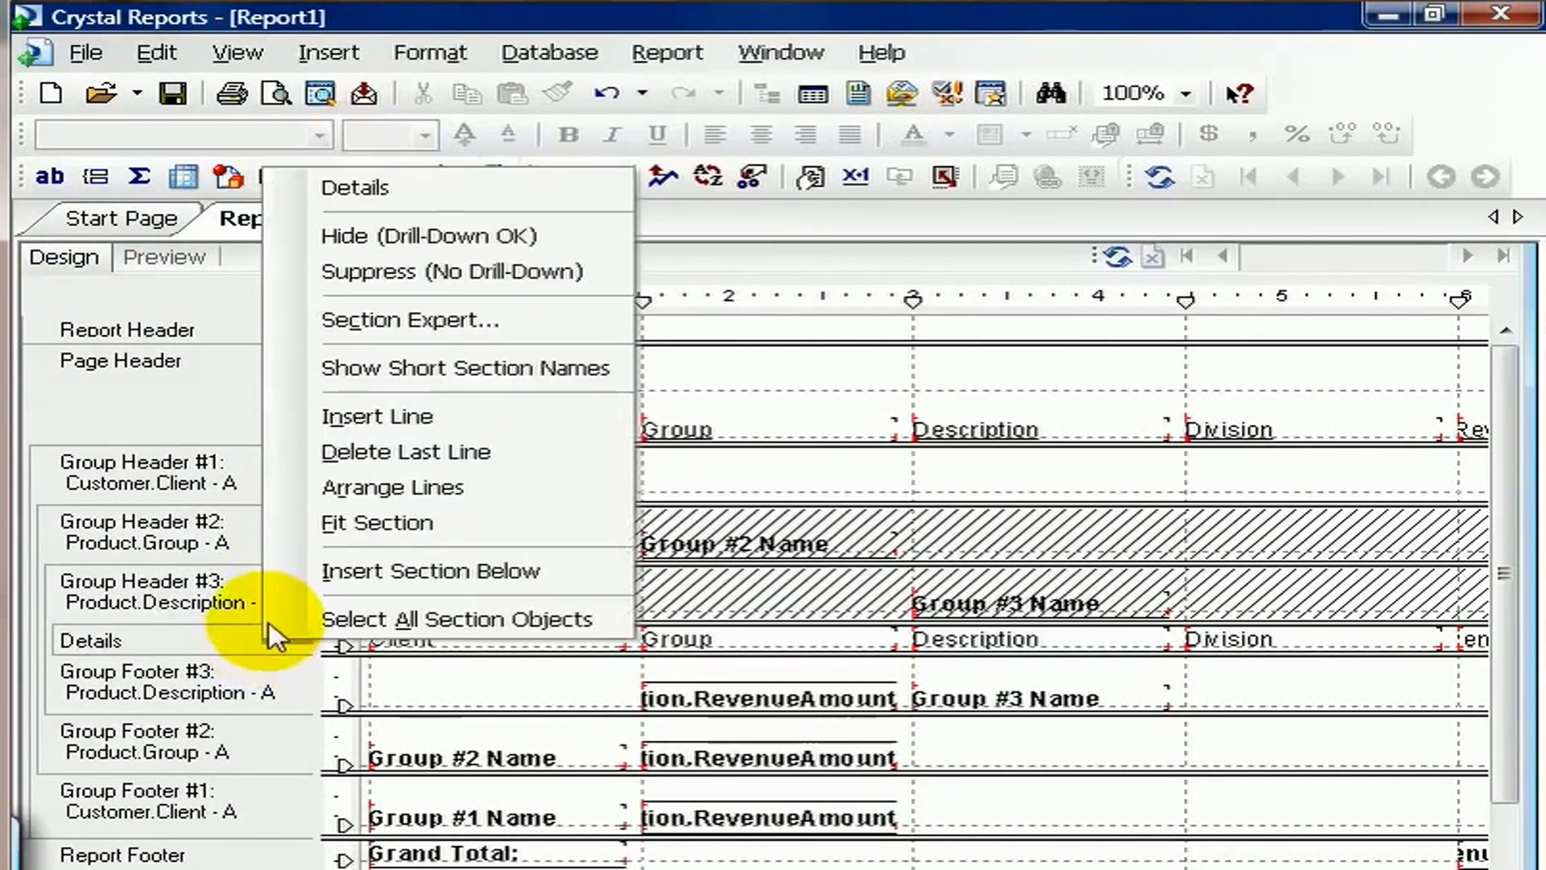
pyautogui.click(335, 274)
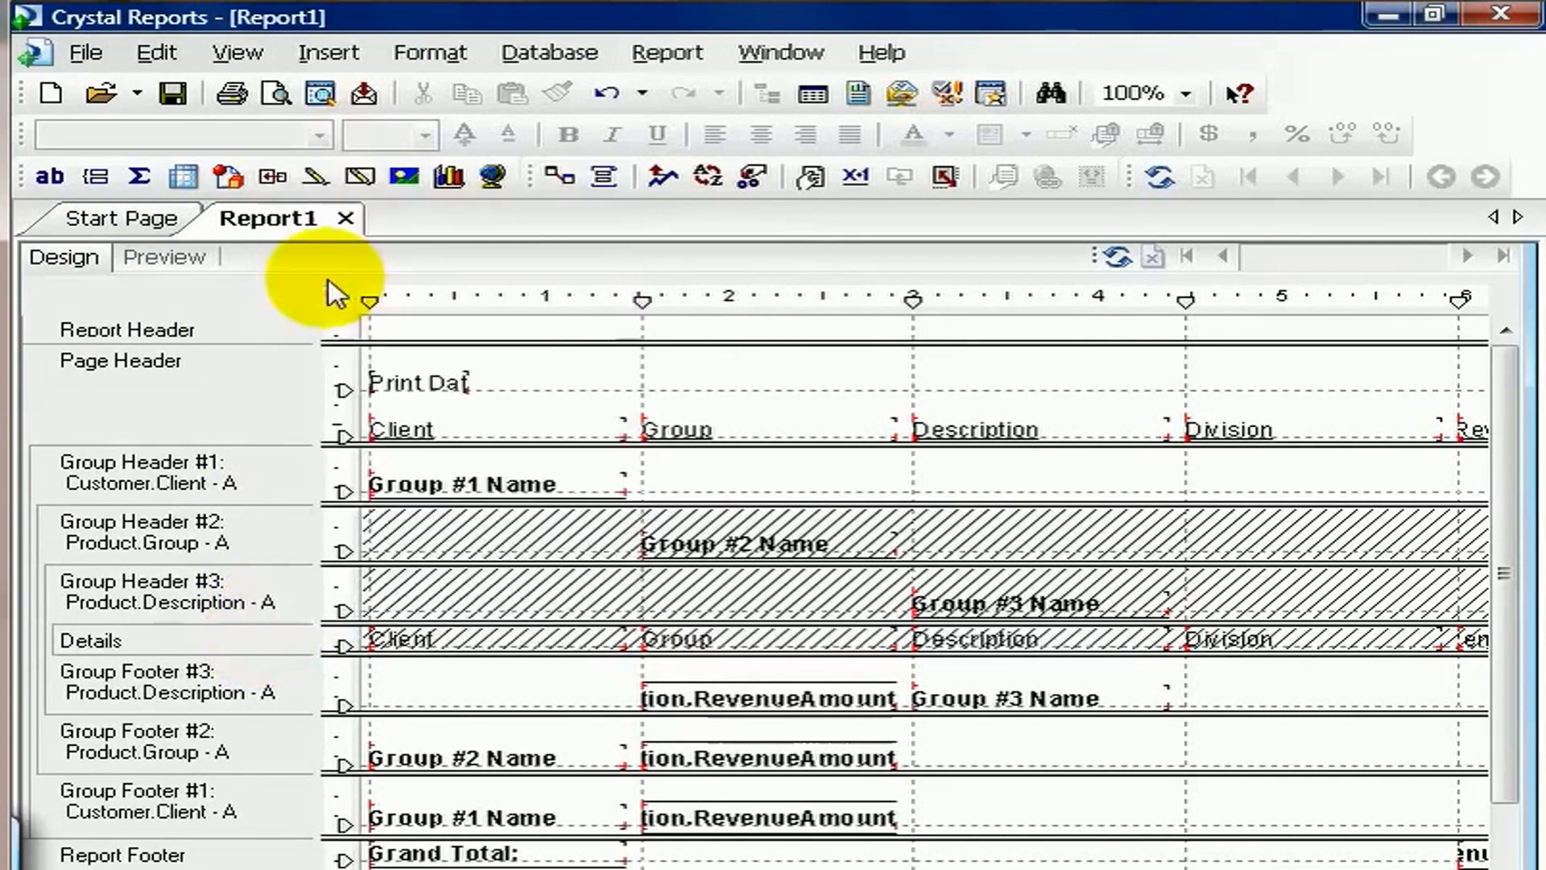
pyautogui.click(165, 261)
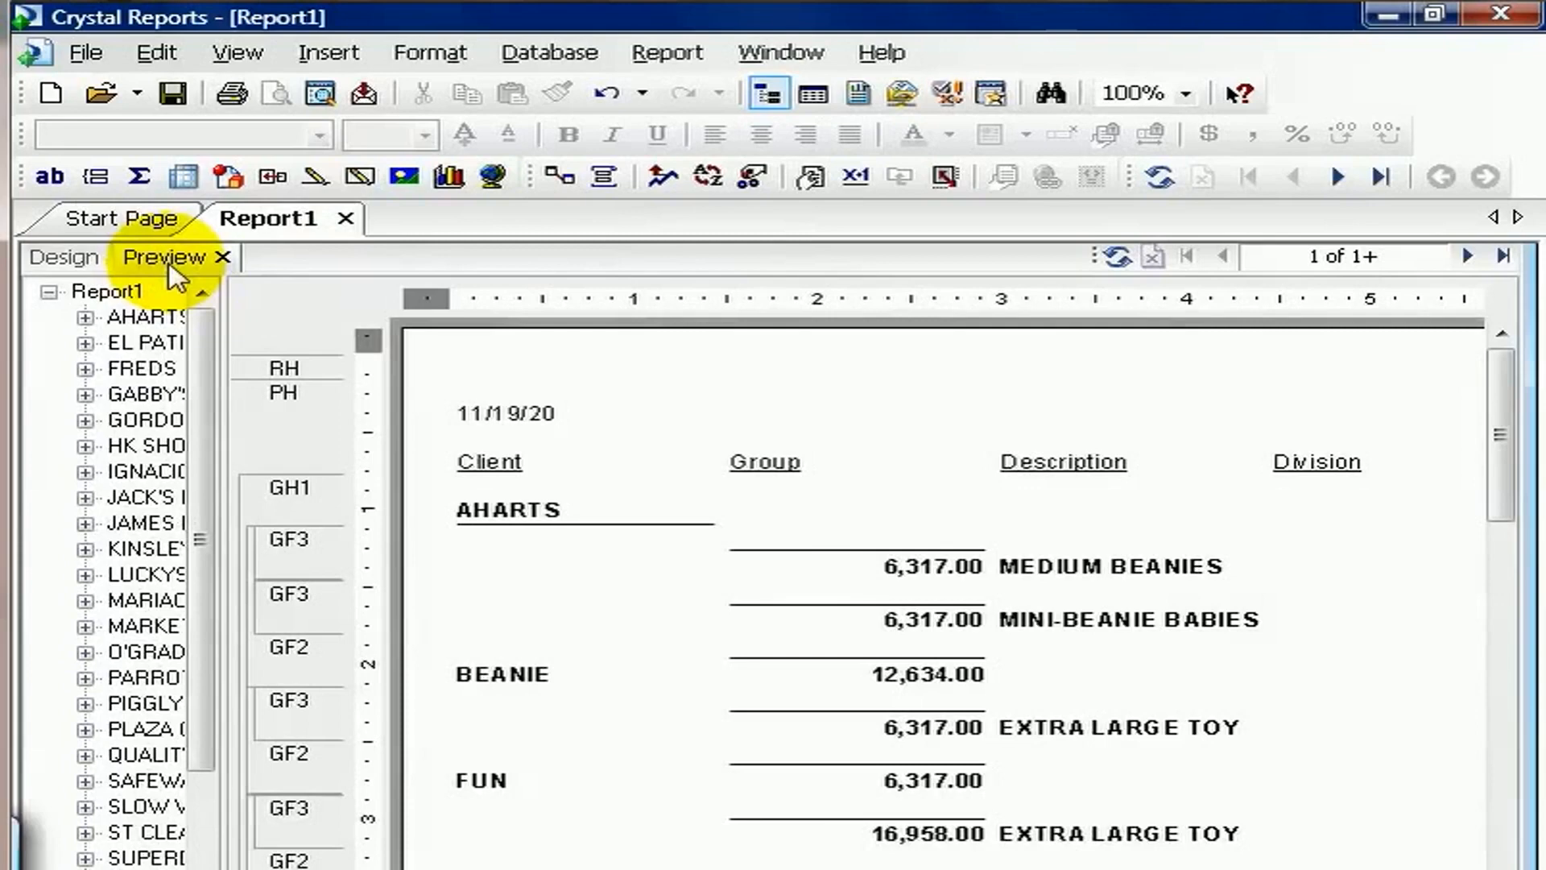
# Give the Customer.Client group header section a Silver background color in the Section Expert.
pyautogui.rightClick(303, 510)
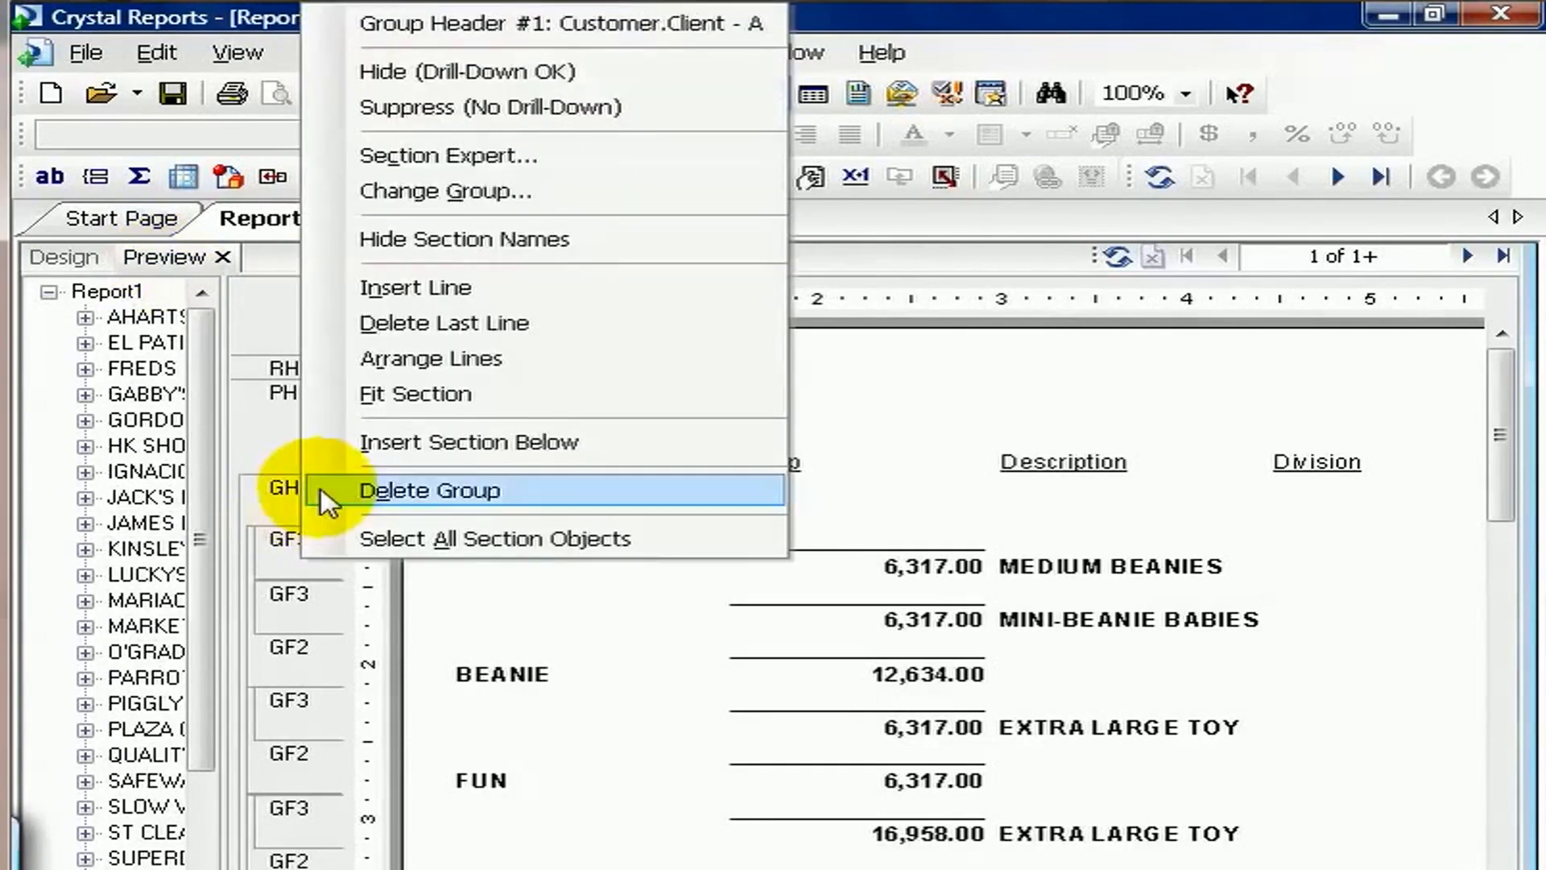
pyautogui.click(455, 157)
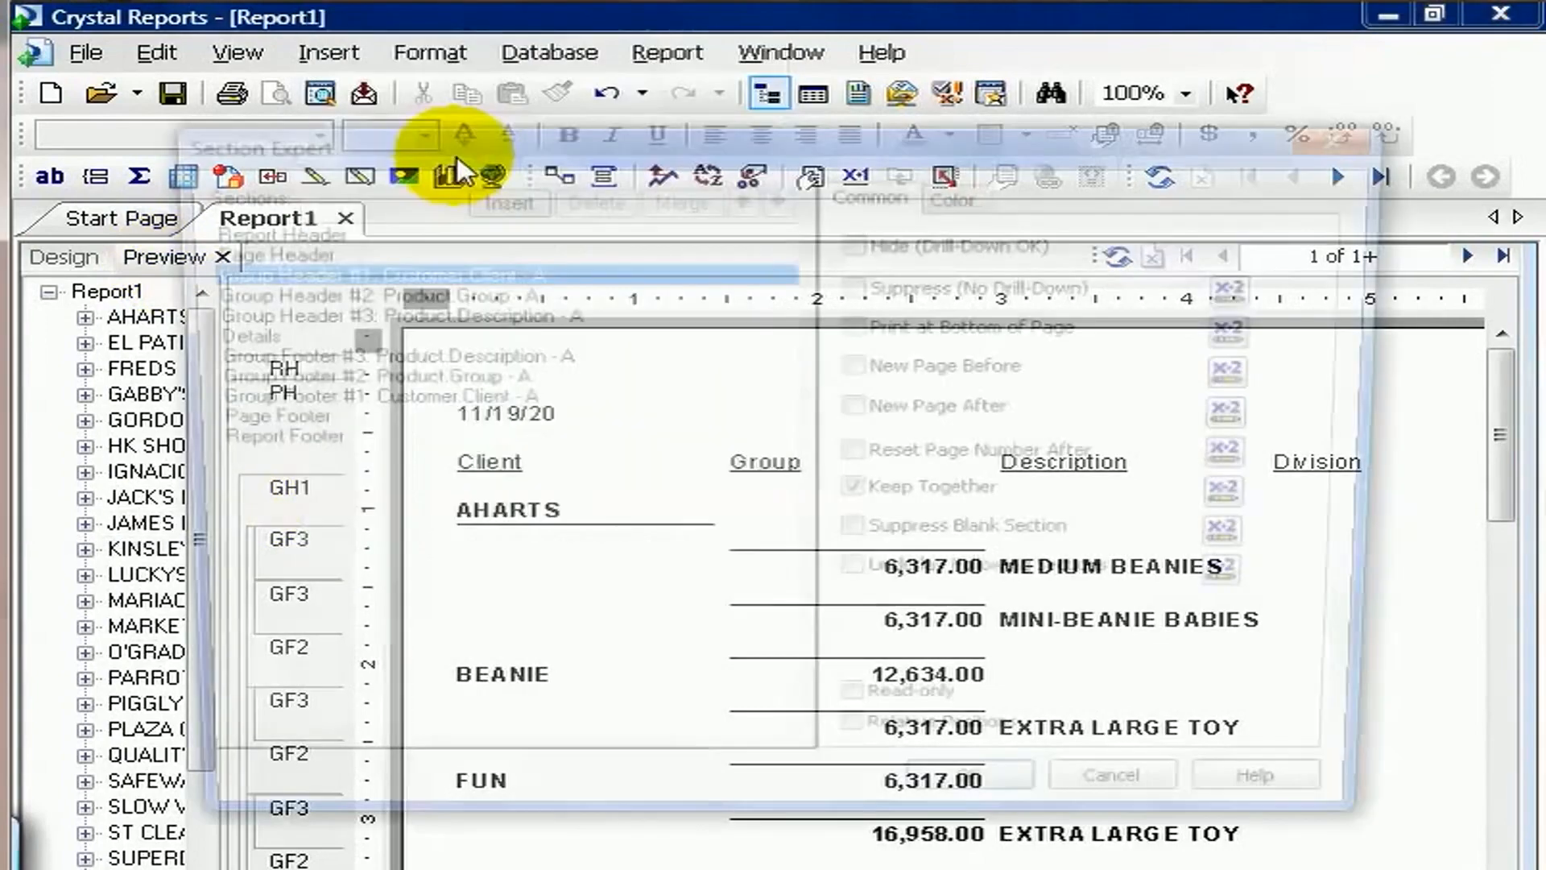
pyautogui.click(958, 197)
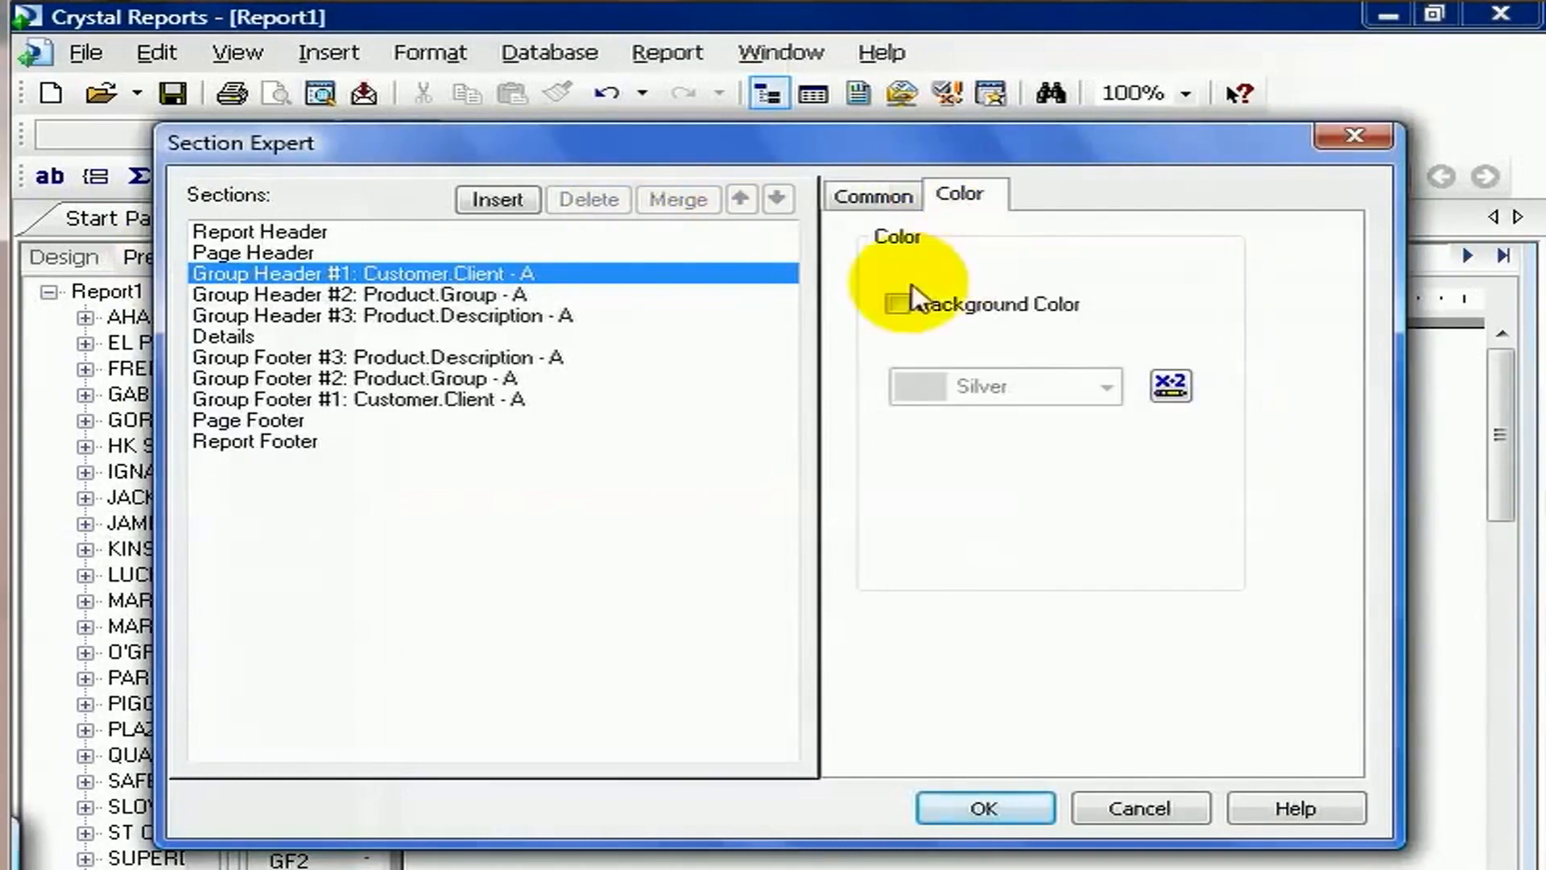
pyautogui.click(896, 303)
pyautogui.click(1035, 808)
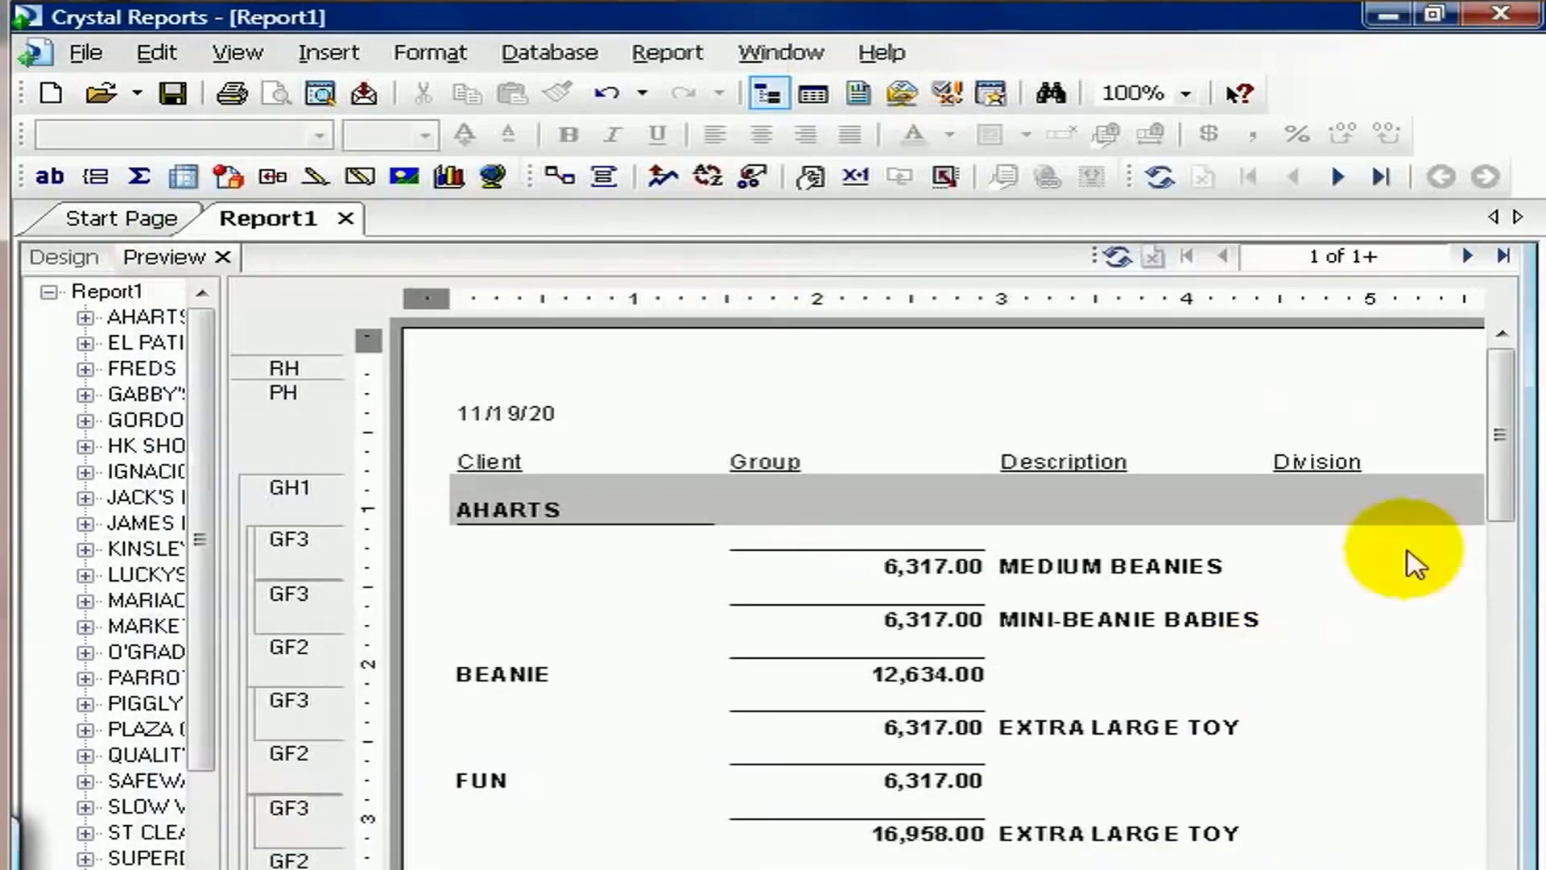
# Add a highlighting condition to the client revenue total: value less than or equal to 500,000.
pyautogui.scroll(-1, 1503, 455)
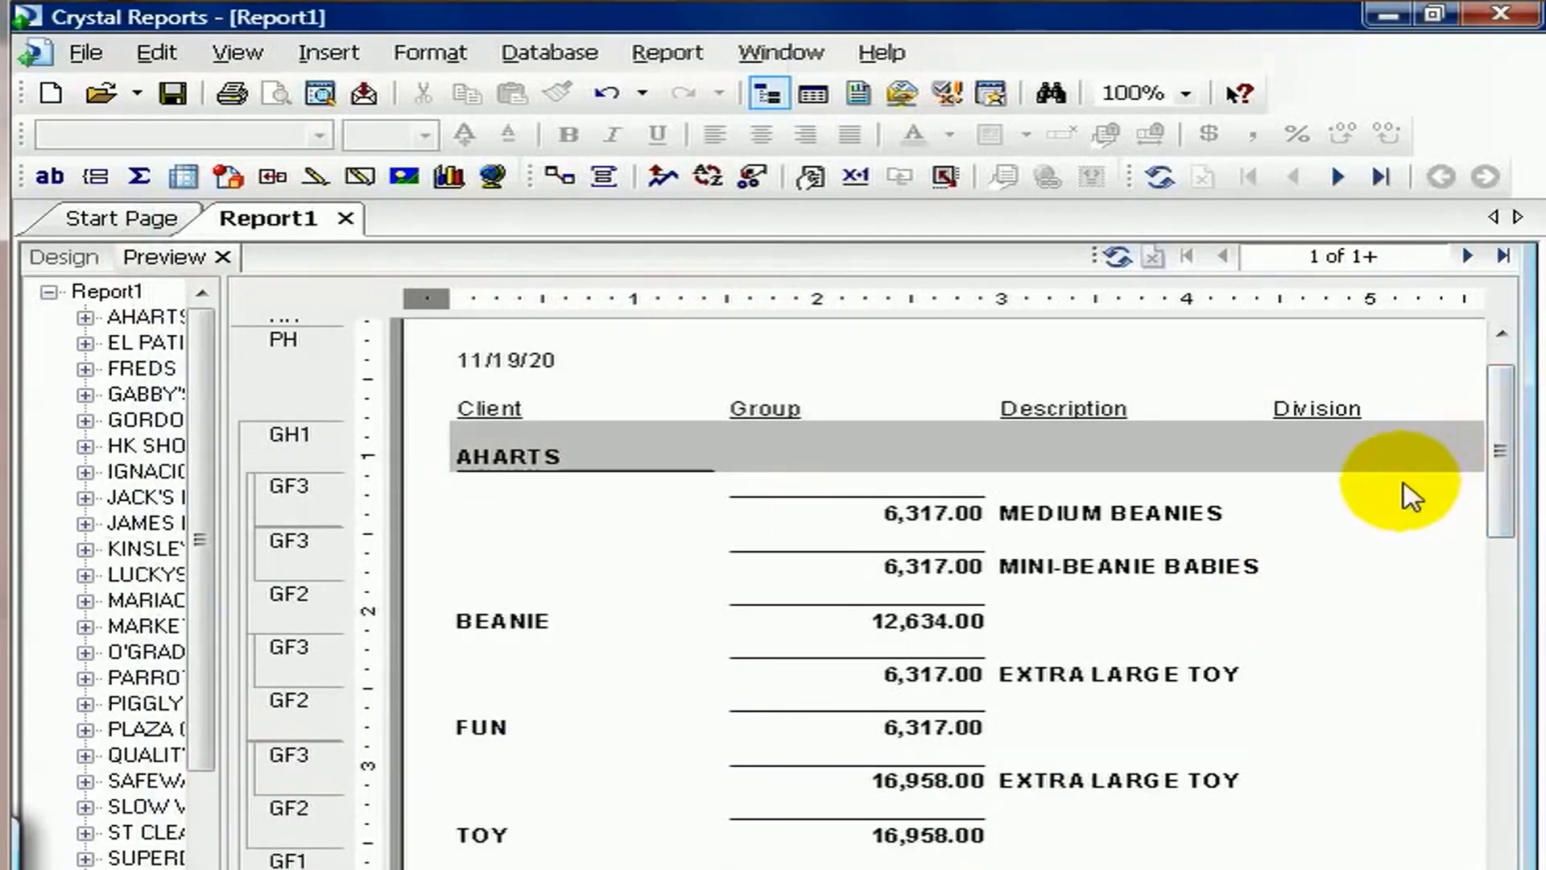
pyautogui.moveTo(1508, 460); pyautogui.dragTo(1513, 498)
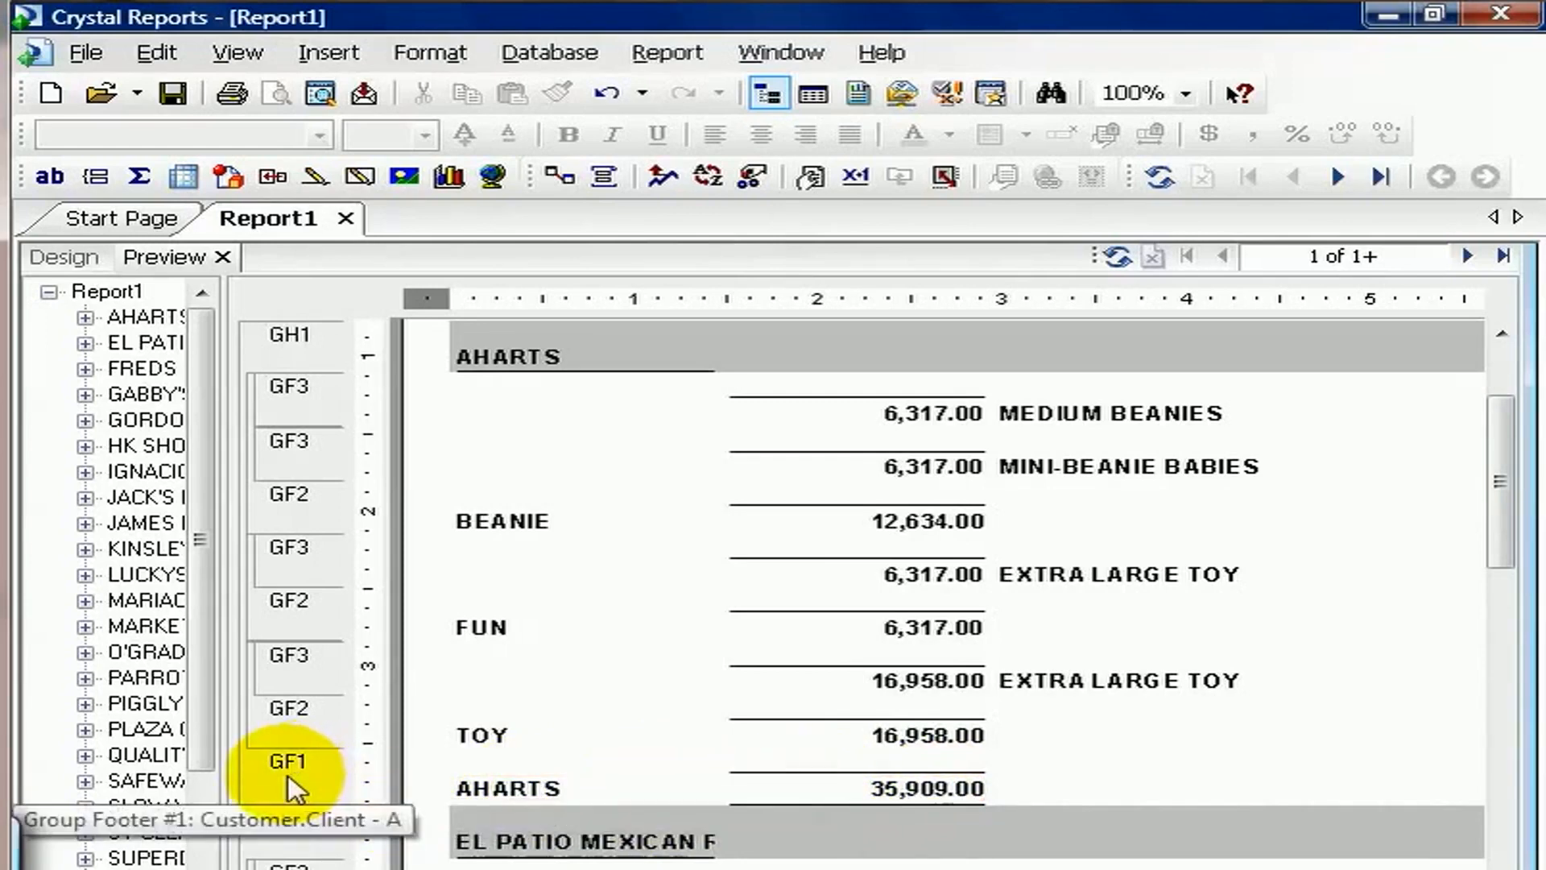
pyautogui.click(852, 794)
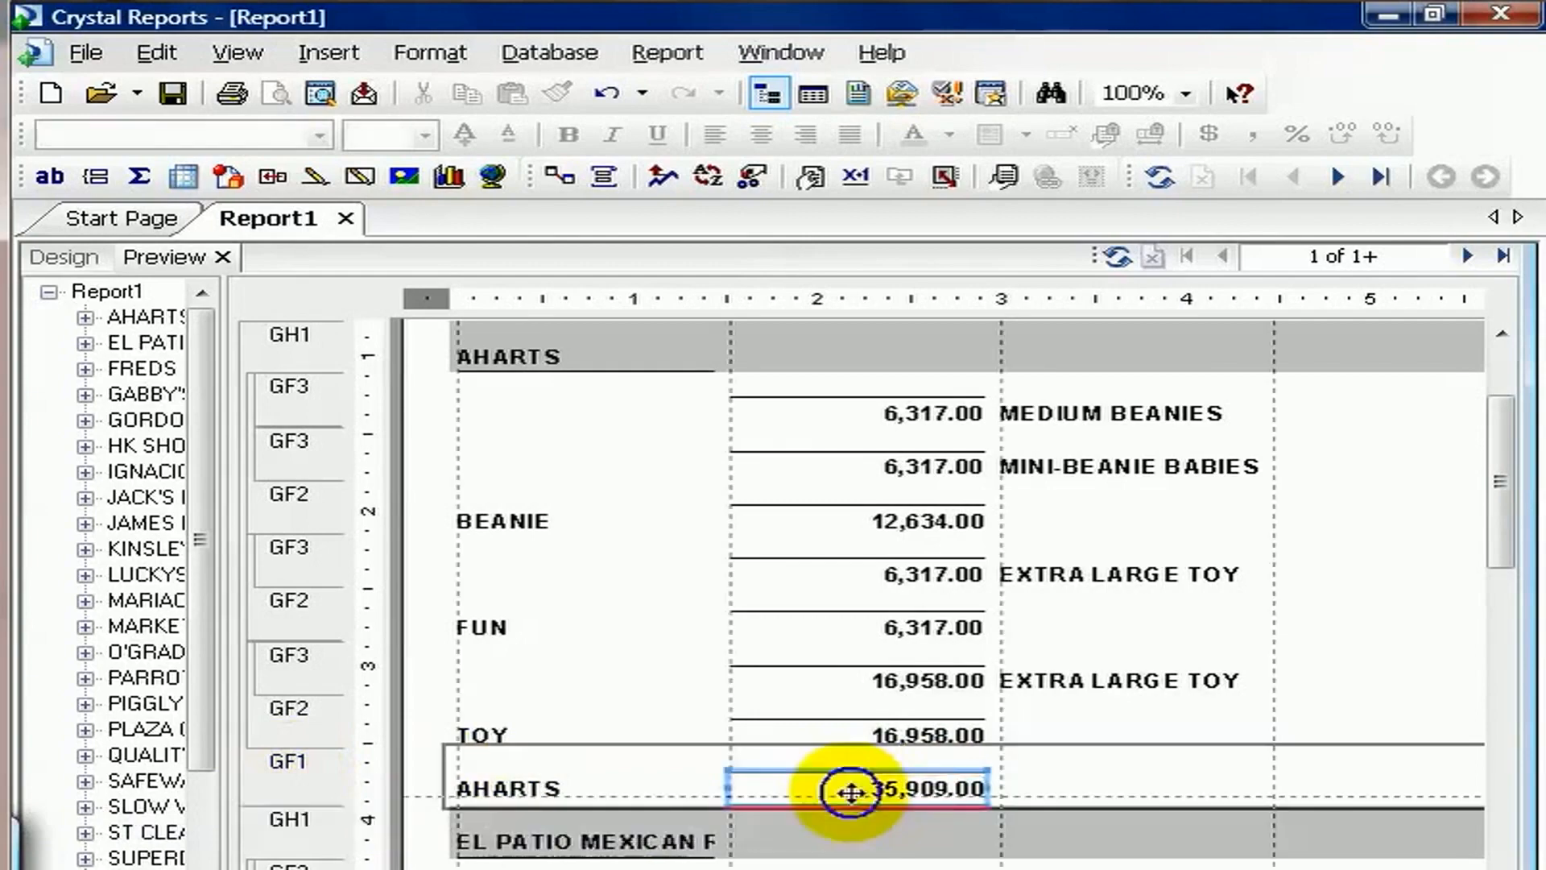
pyautogui.rightClick(846, 790)
pyautogui.click(970, 493)
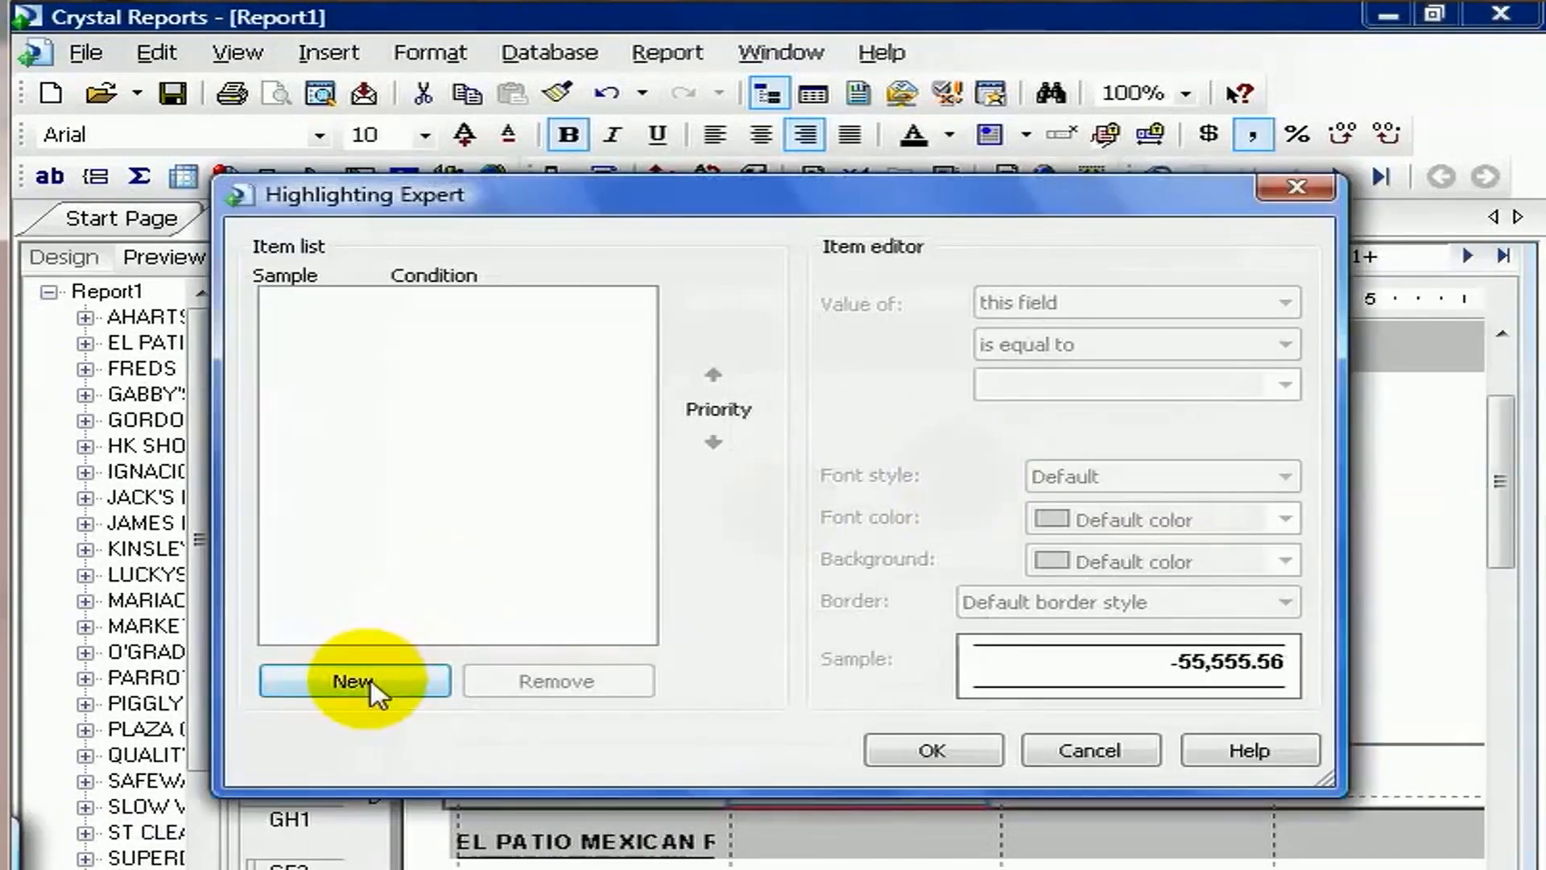
pyautogui.click(371, 679)
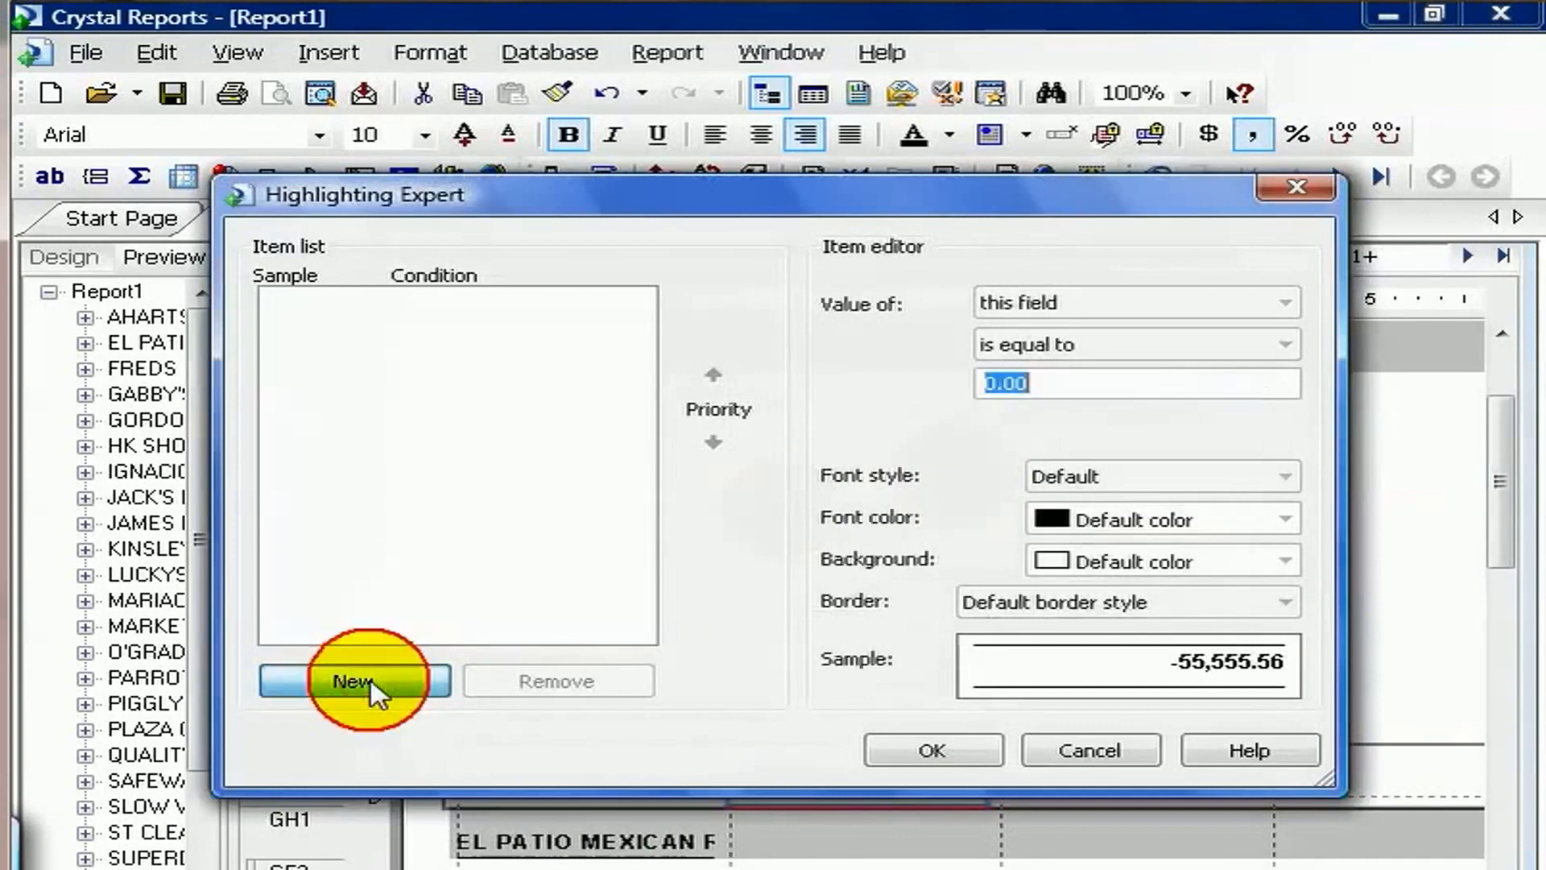
pyautogui.click(1285, 344)
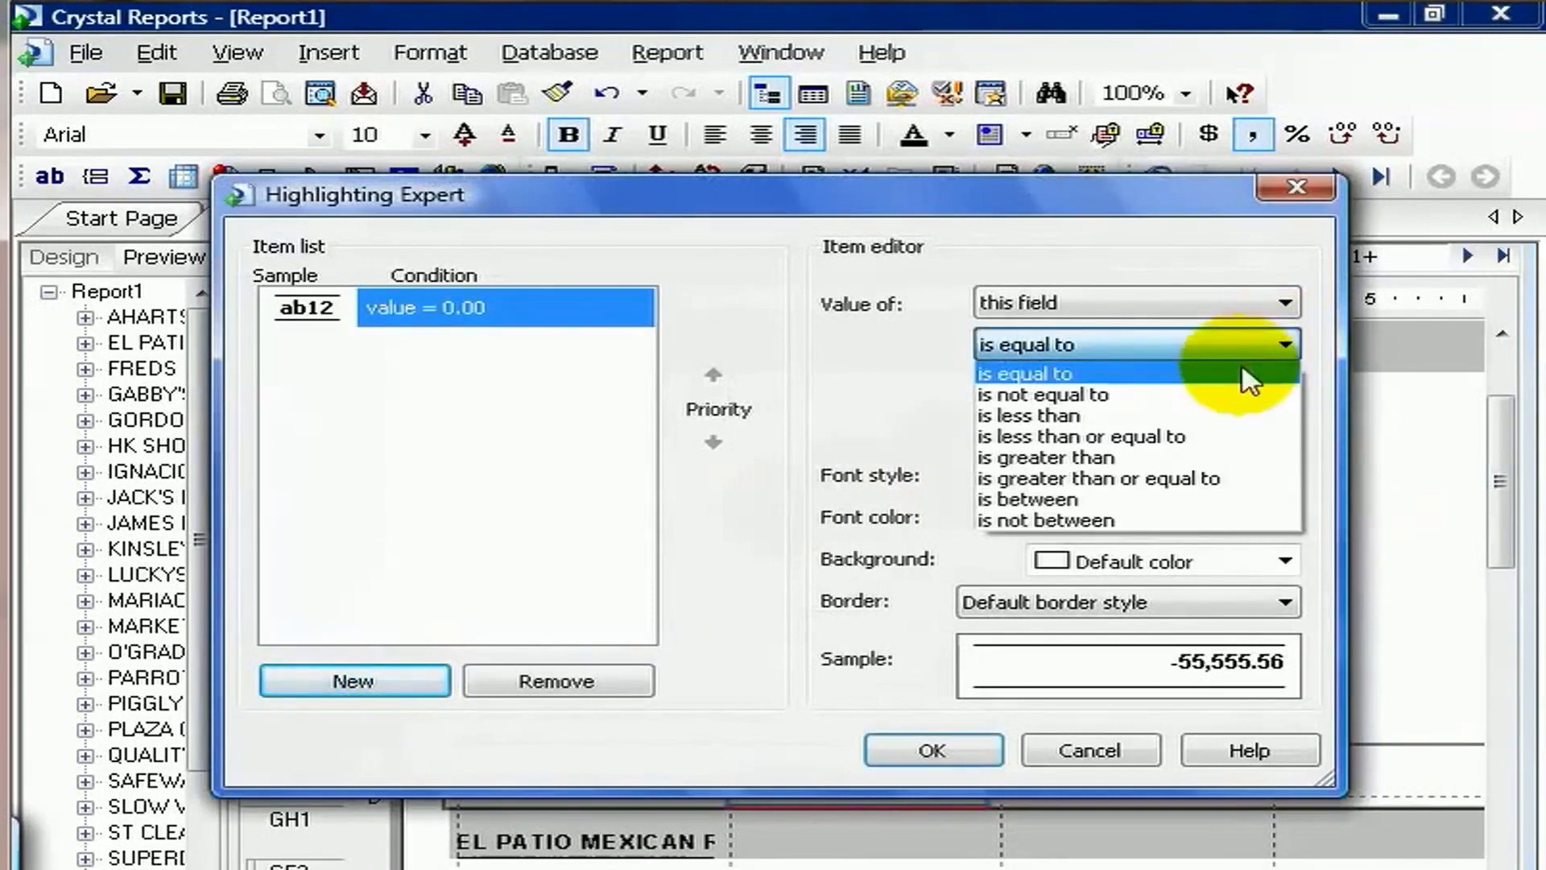
pyautogui.click(1169, 436)
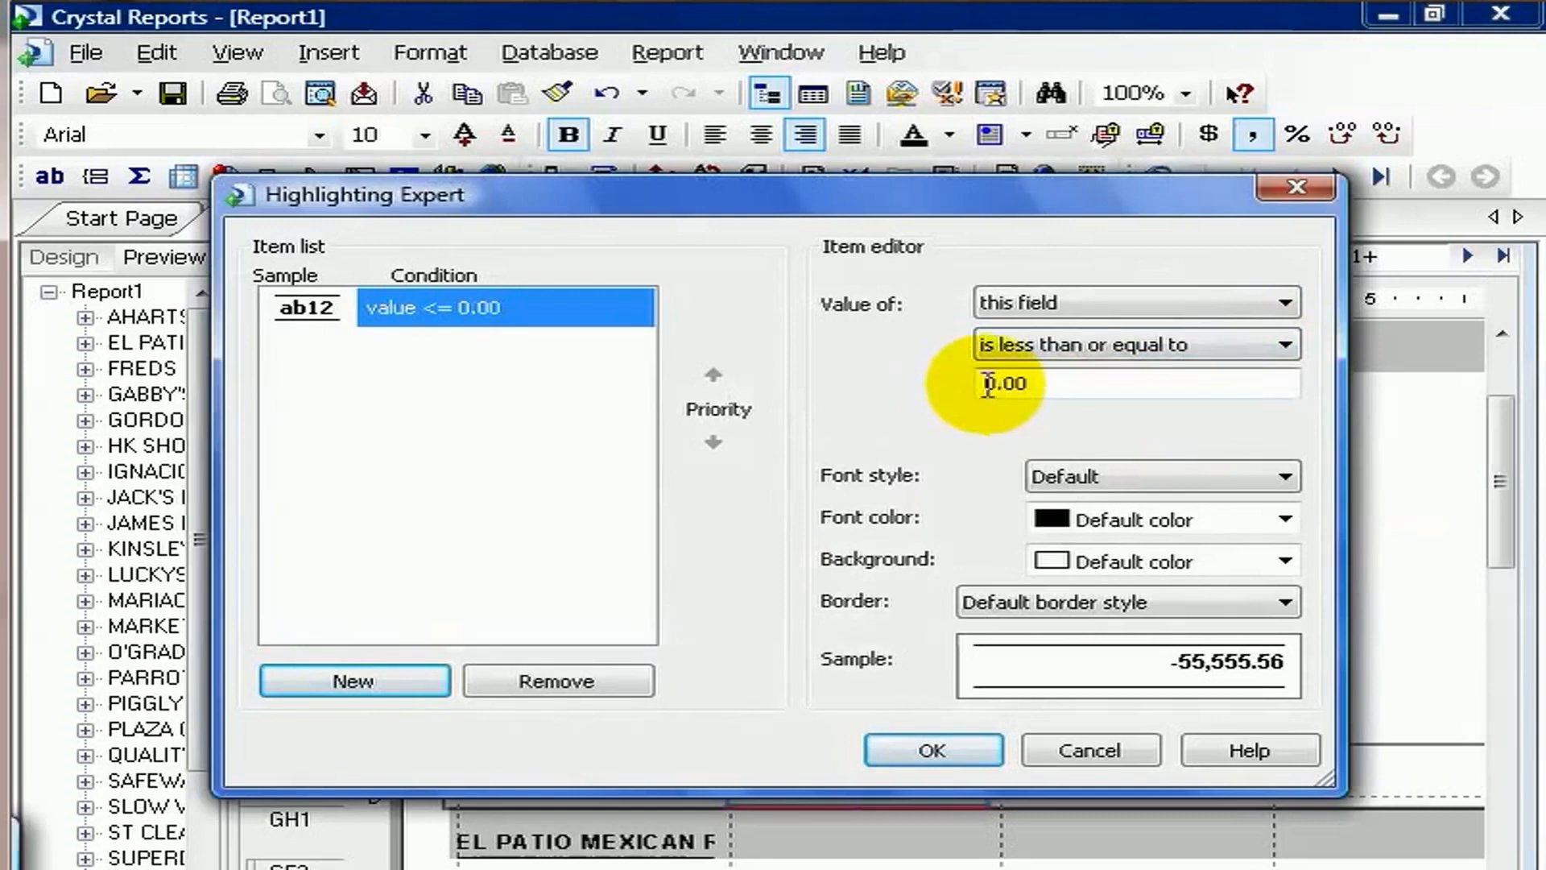
pyautogui.moveTo(988, 385); pyautogui.dragTo(961, 386)
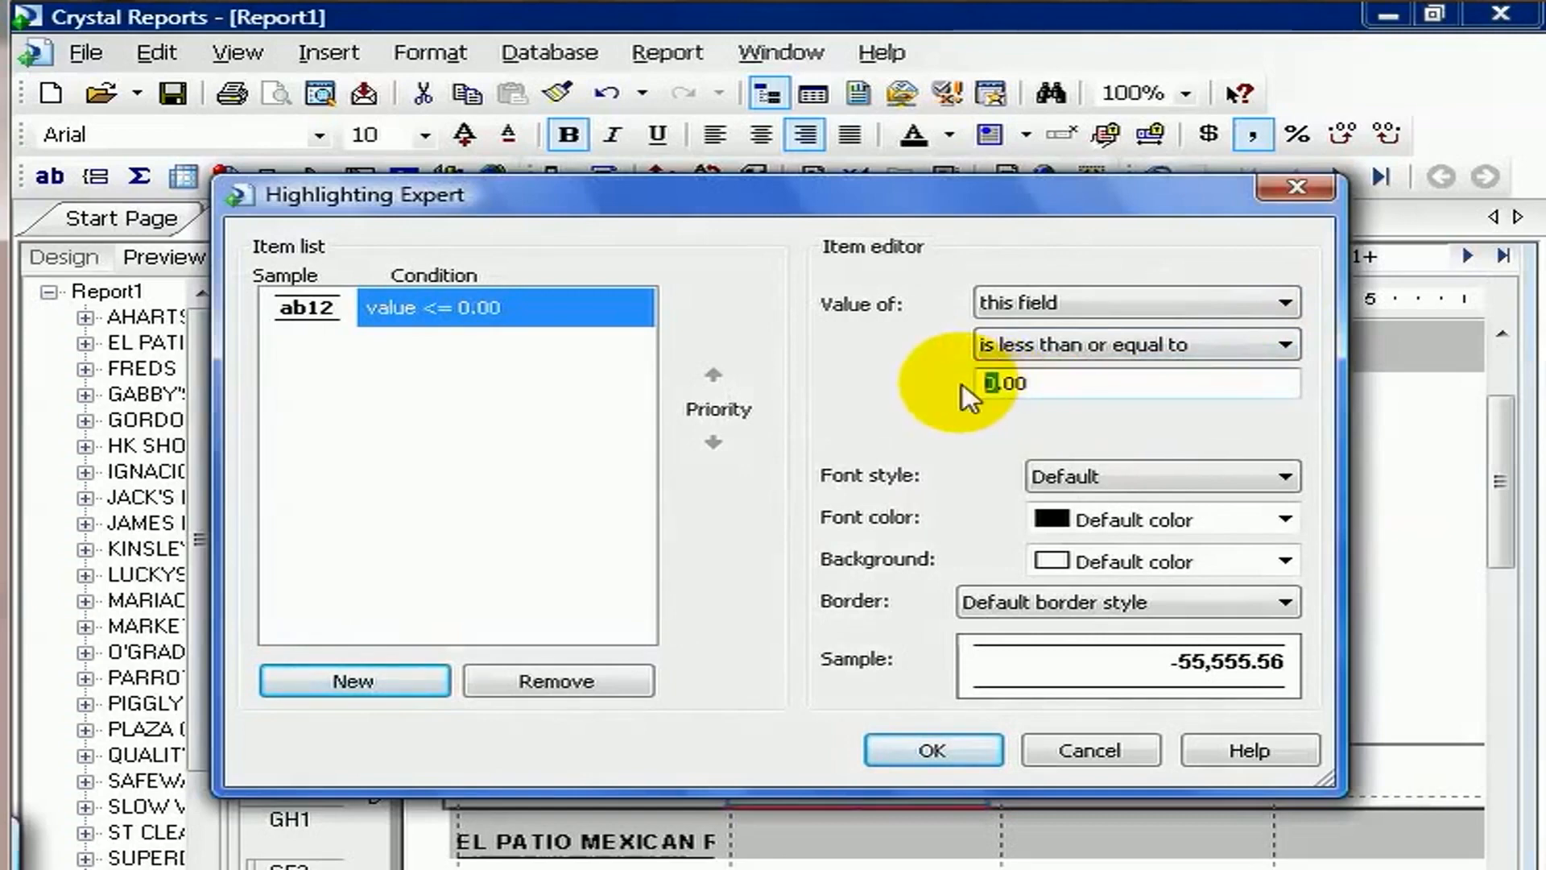
pyautogui.write('5000')
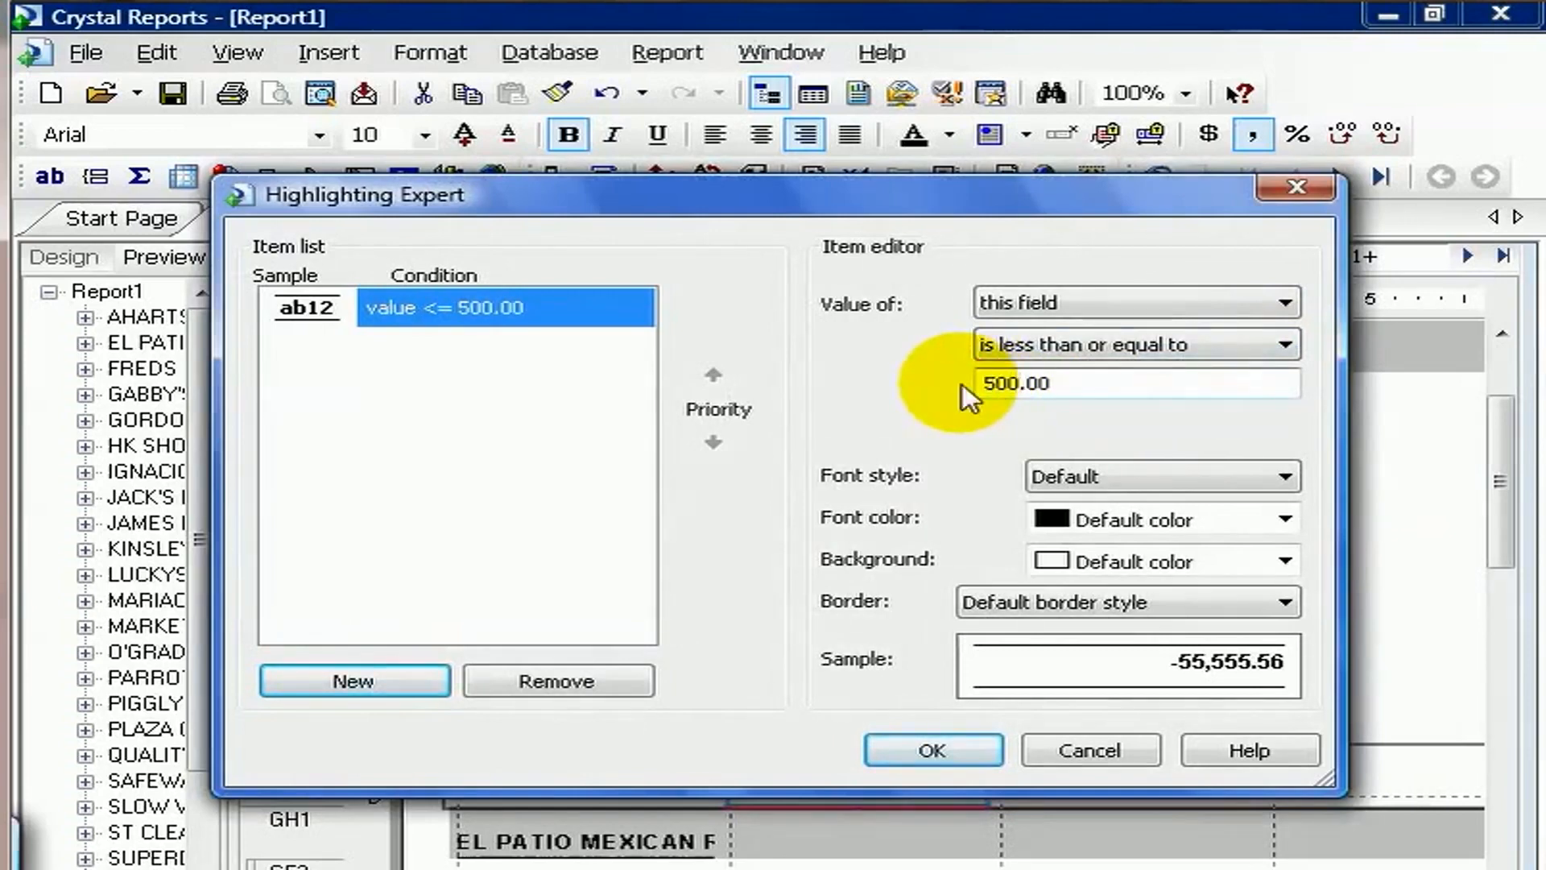
pyautogui.write('0')
pyautogui.click(1003, 384)
pyautogui.write('00')
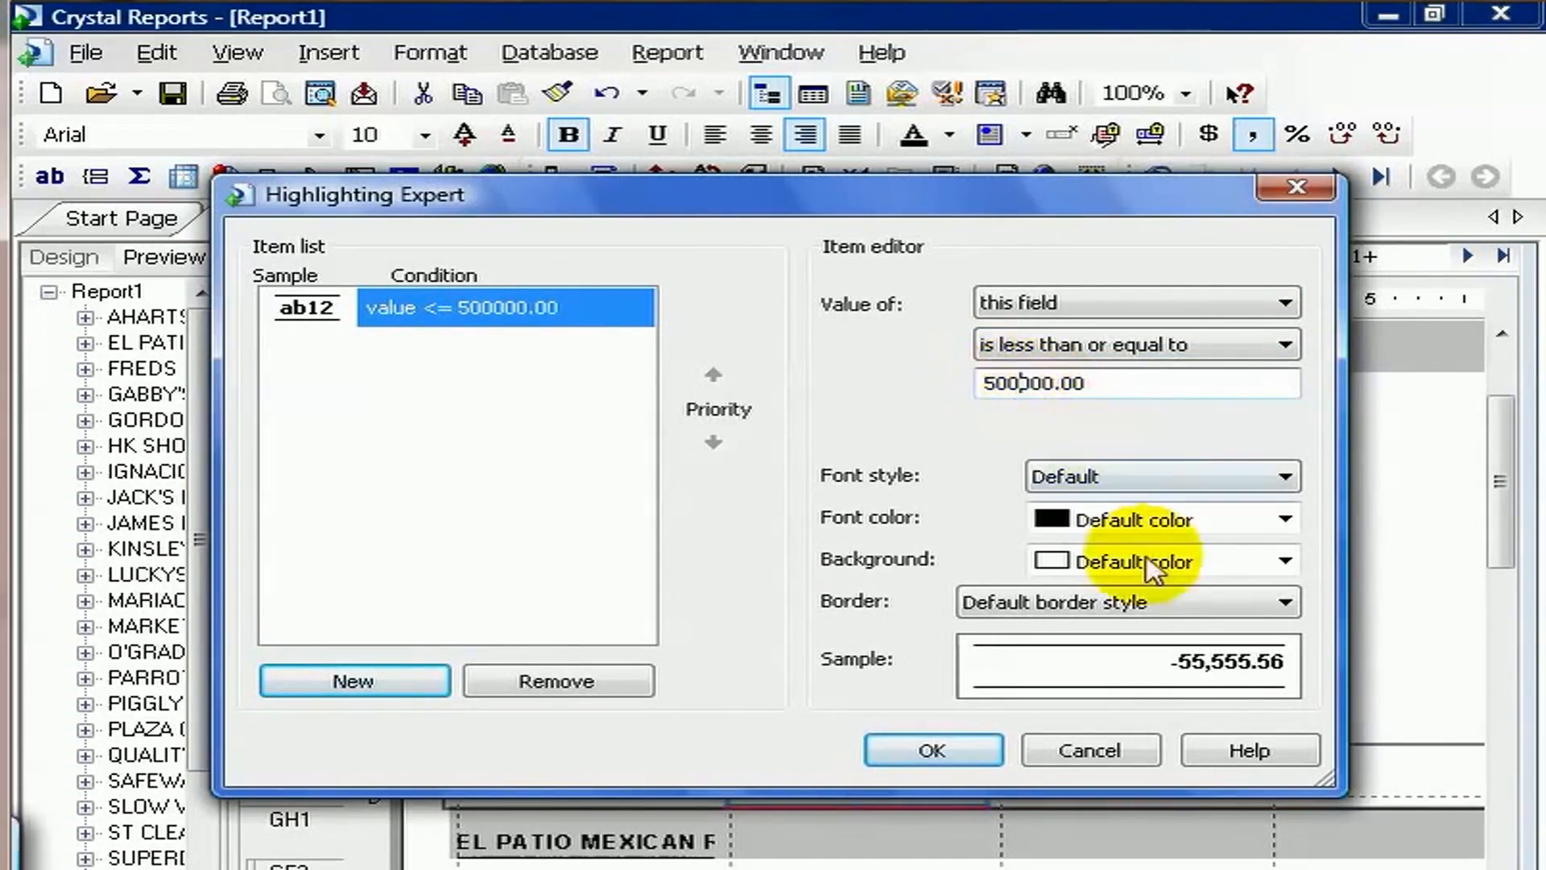
# Give the highlighting condition a Red background and apply it.
pyautogui.click(1285, 560)
pyautogui.moveTo(1284, 631); pyautogui.dragTo(1284, 691)
pyautogui.click(1200, 697)
pyautogui.click(956, 757)
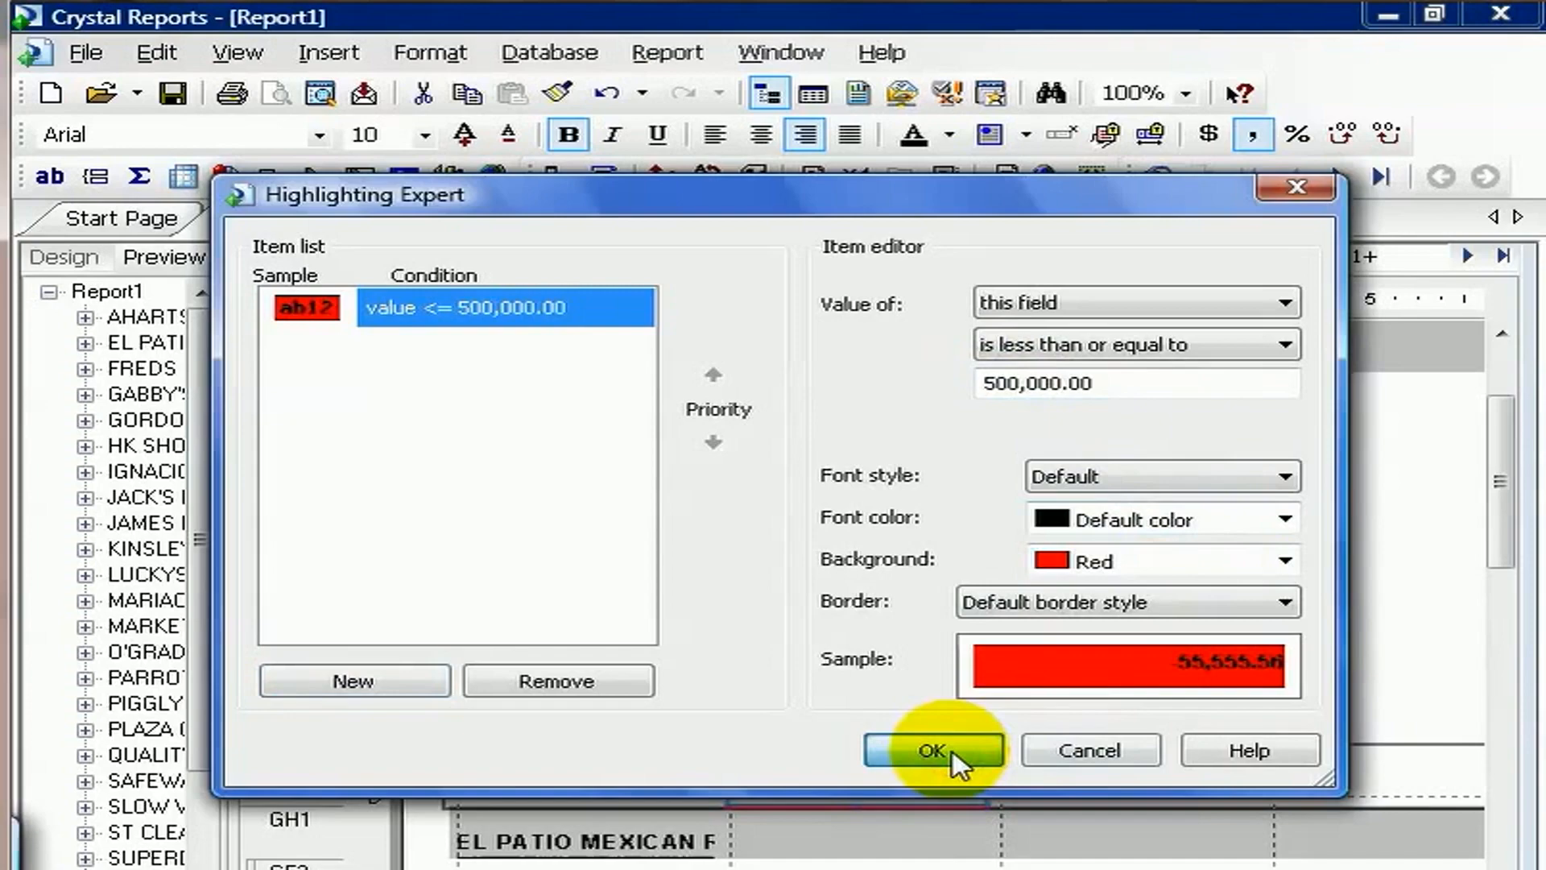
pyautogui.click(954, 751)
# Page through the preview to review which client totals are highlighted.
pyautogui.moveTo(1503, 491); pyautogui.dragTo(1506, 691)
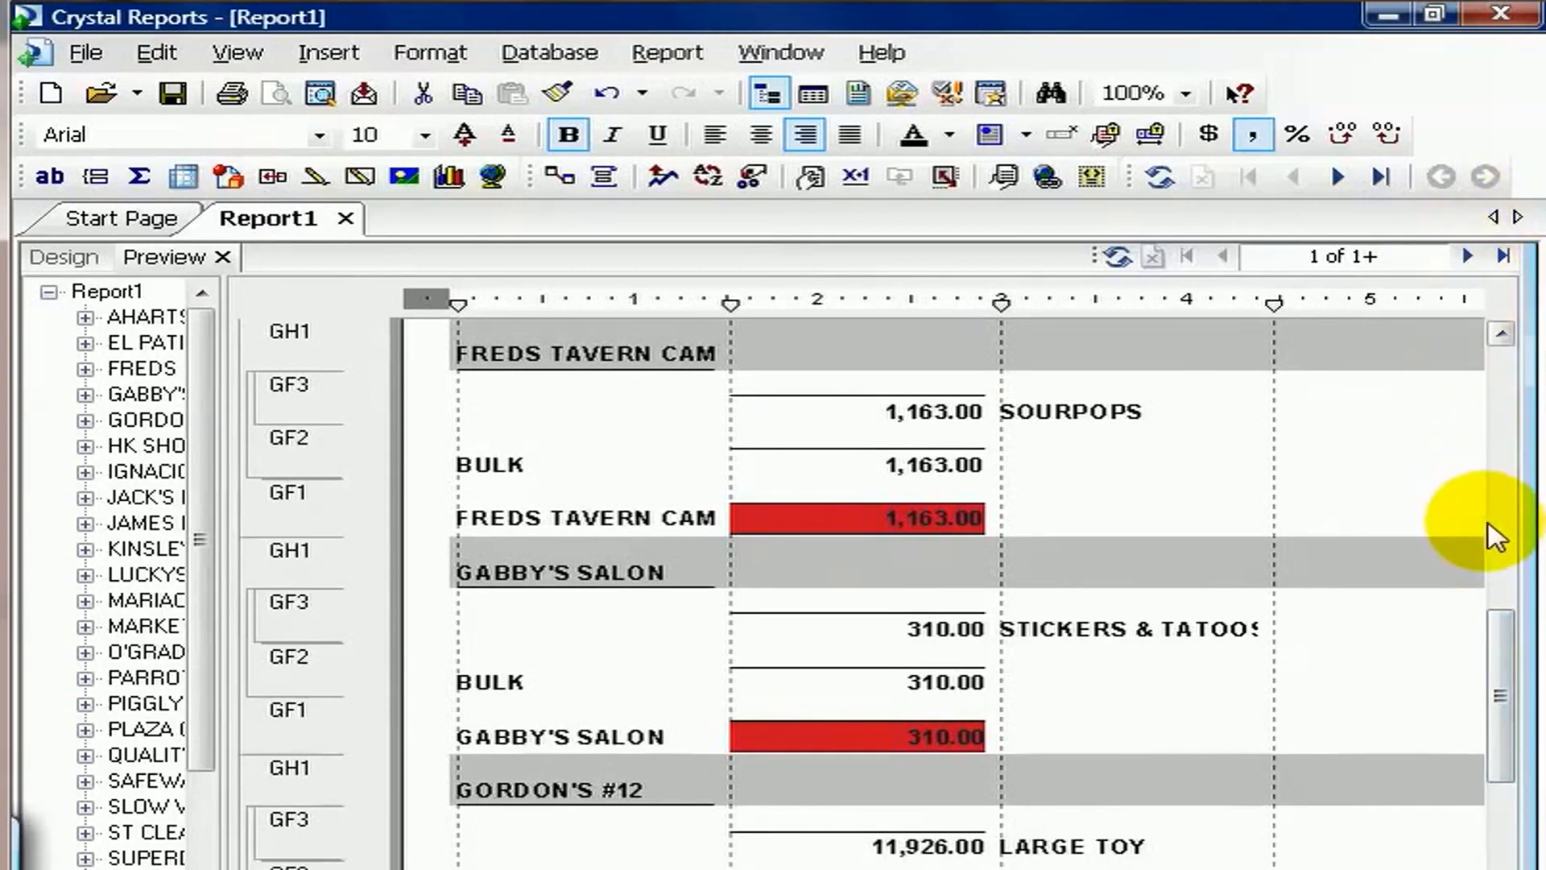
pyautogui.click(1467, 256)
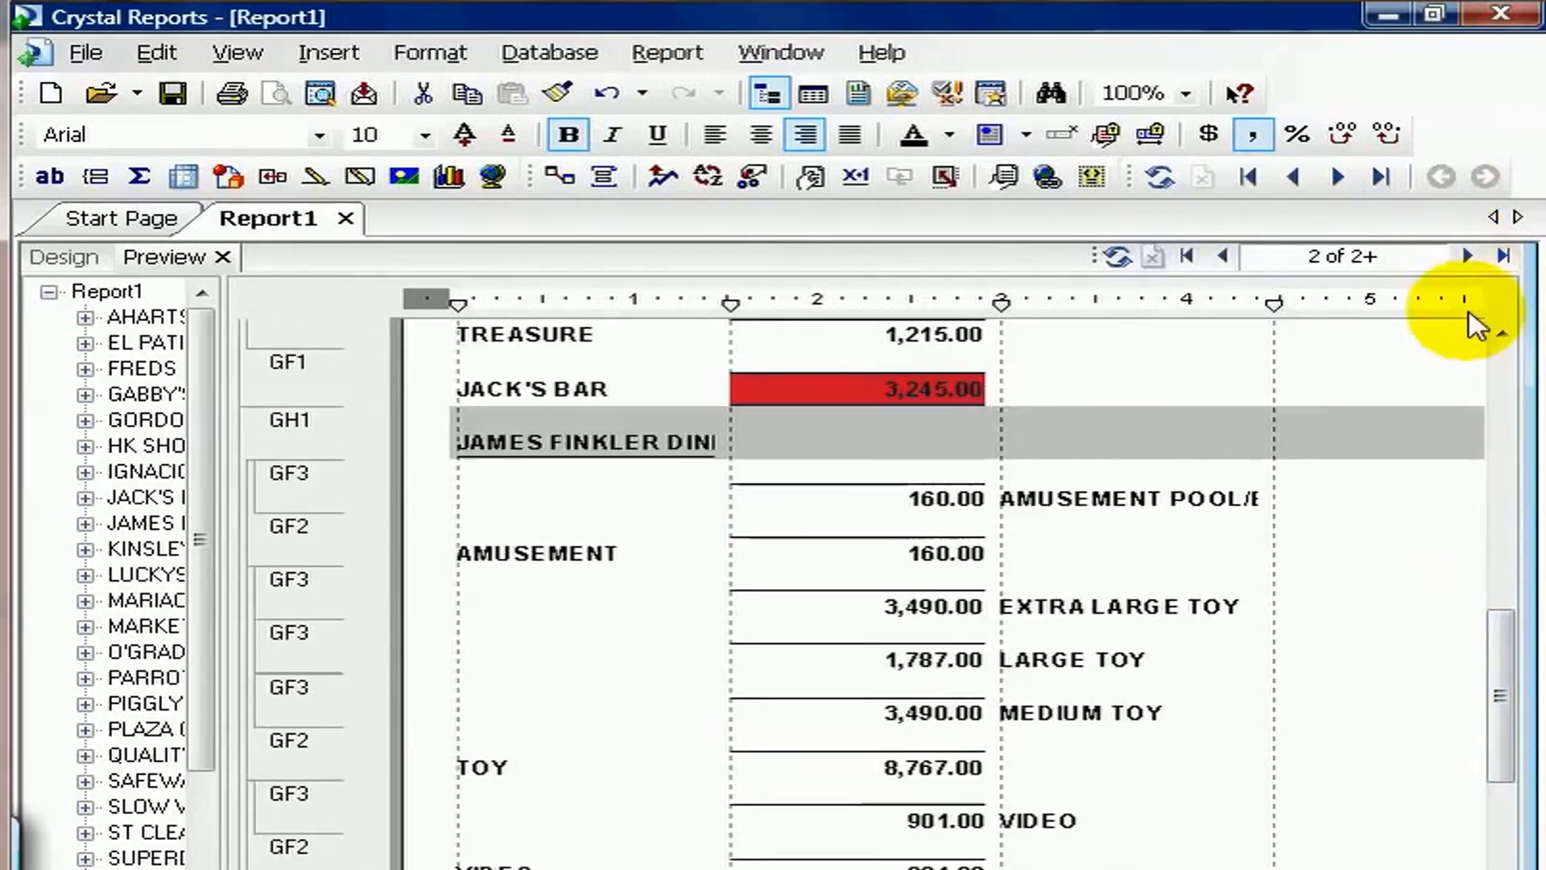
pyautogui.moveTo(1490, 662); pyautogui.dragTo(1520, 714)
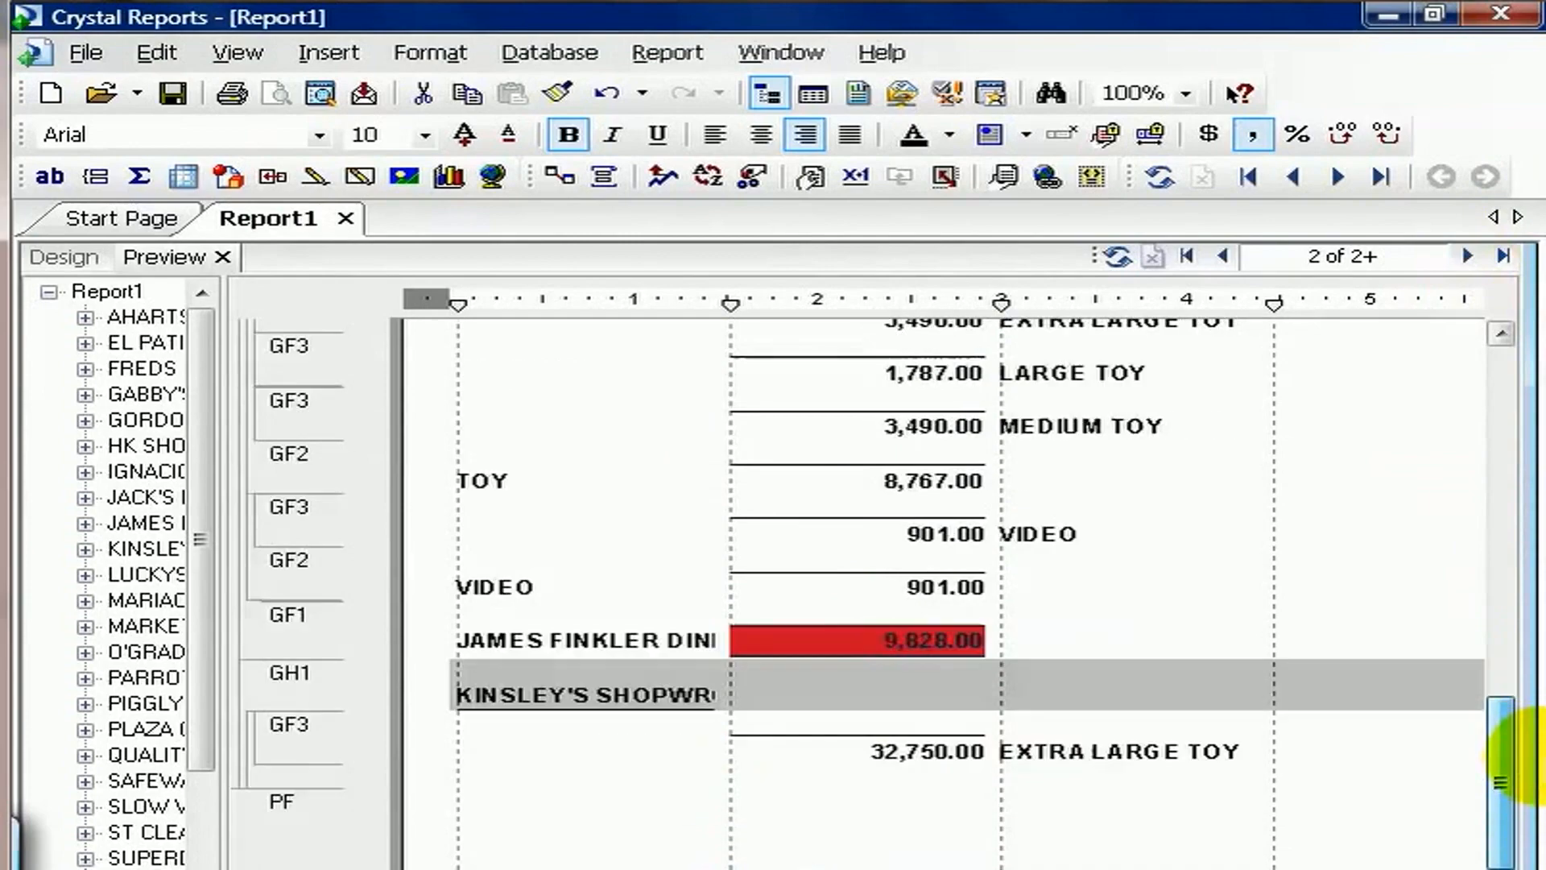
pyautogui.click(1468, 256)
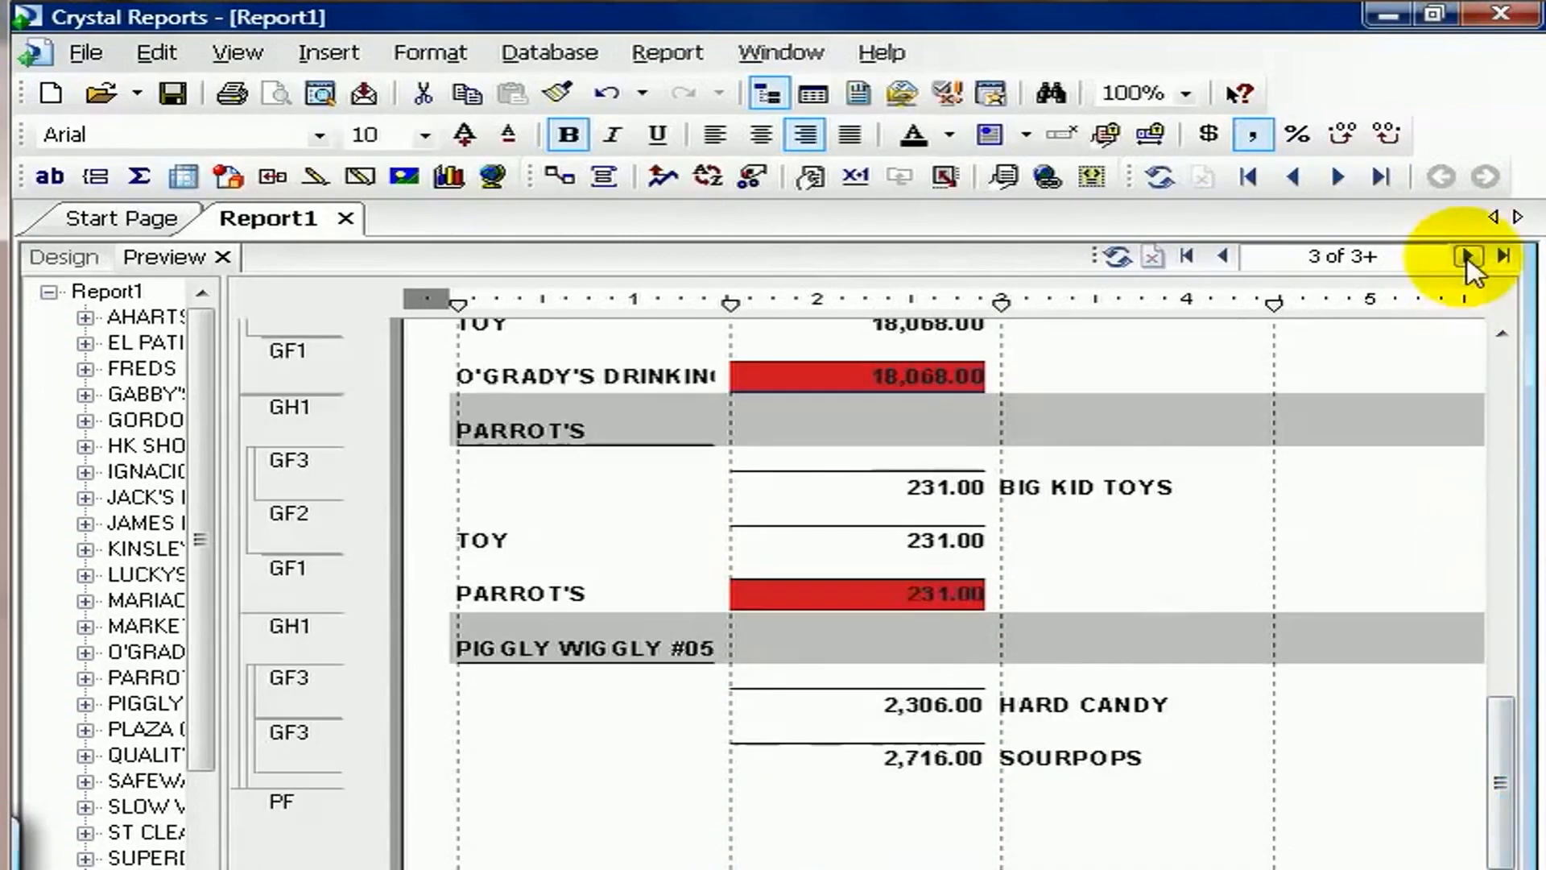
pyautogui.scroll(3, 1465, 576)
pyautogui.scroll(8, 1466, 576)
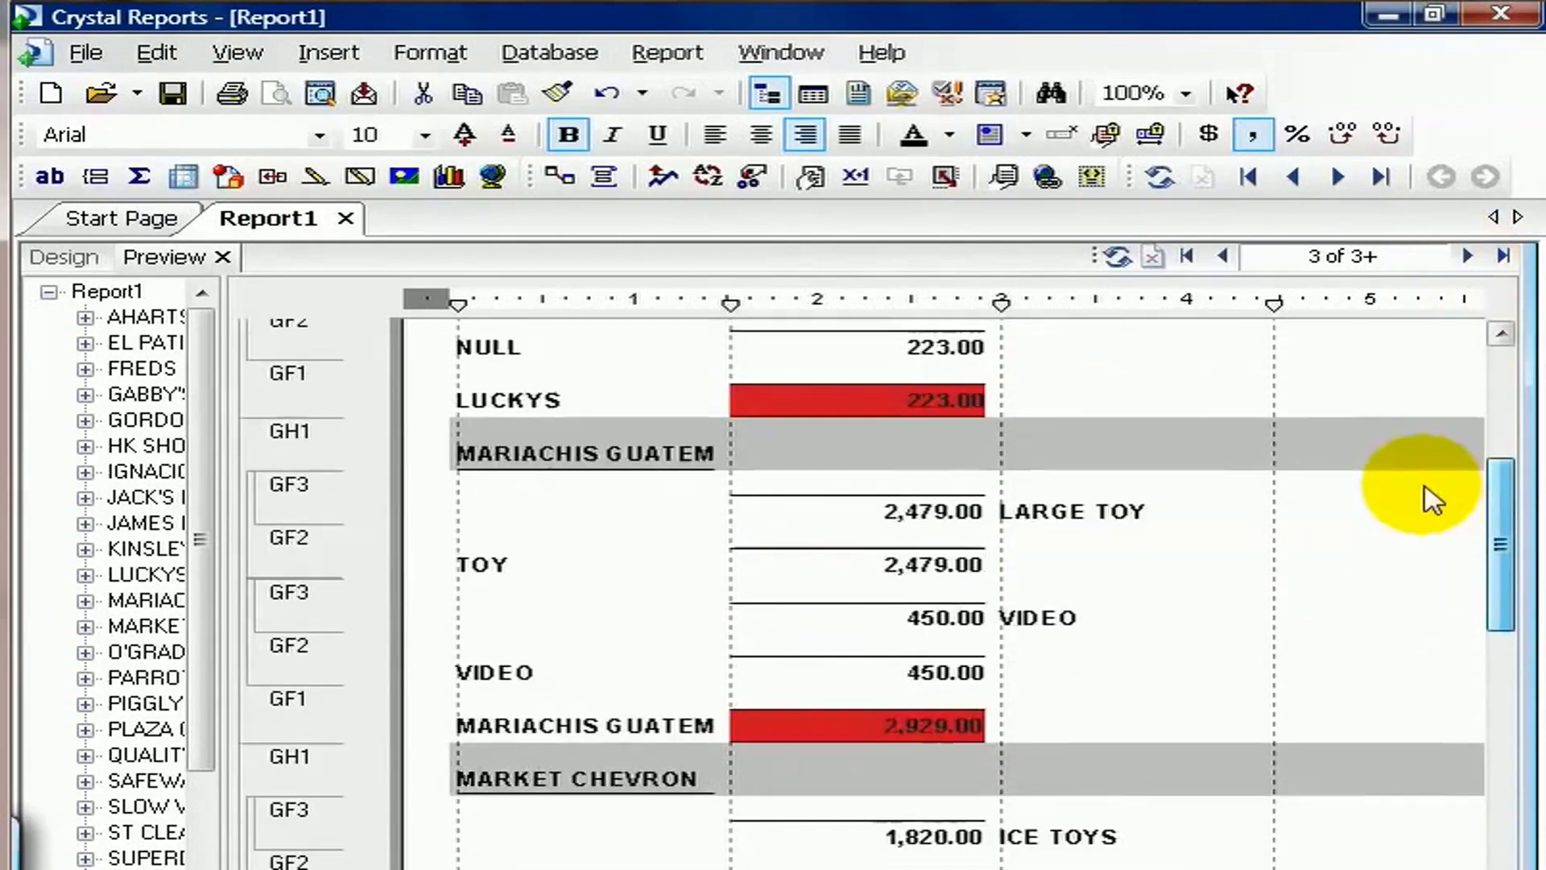
pyautogui.click(1467, 257)
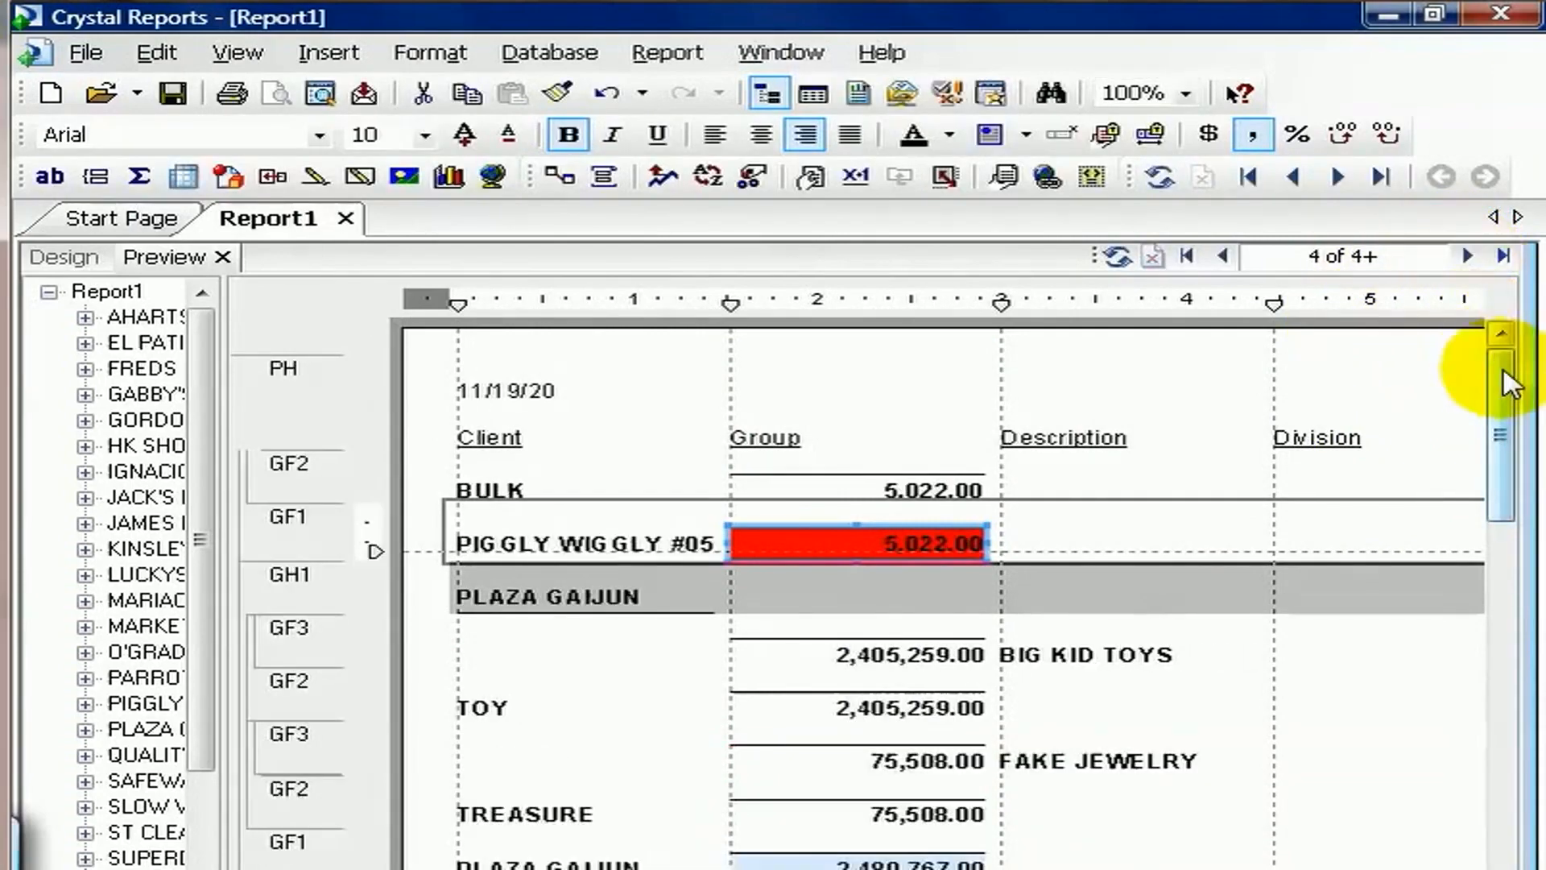
pyautogui.moveTo(1503, 369); pyautogui.dragTo(1508, 426)
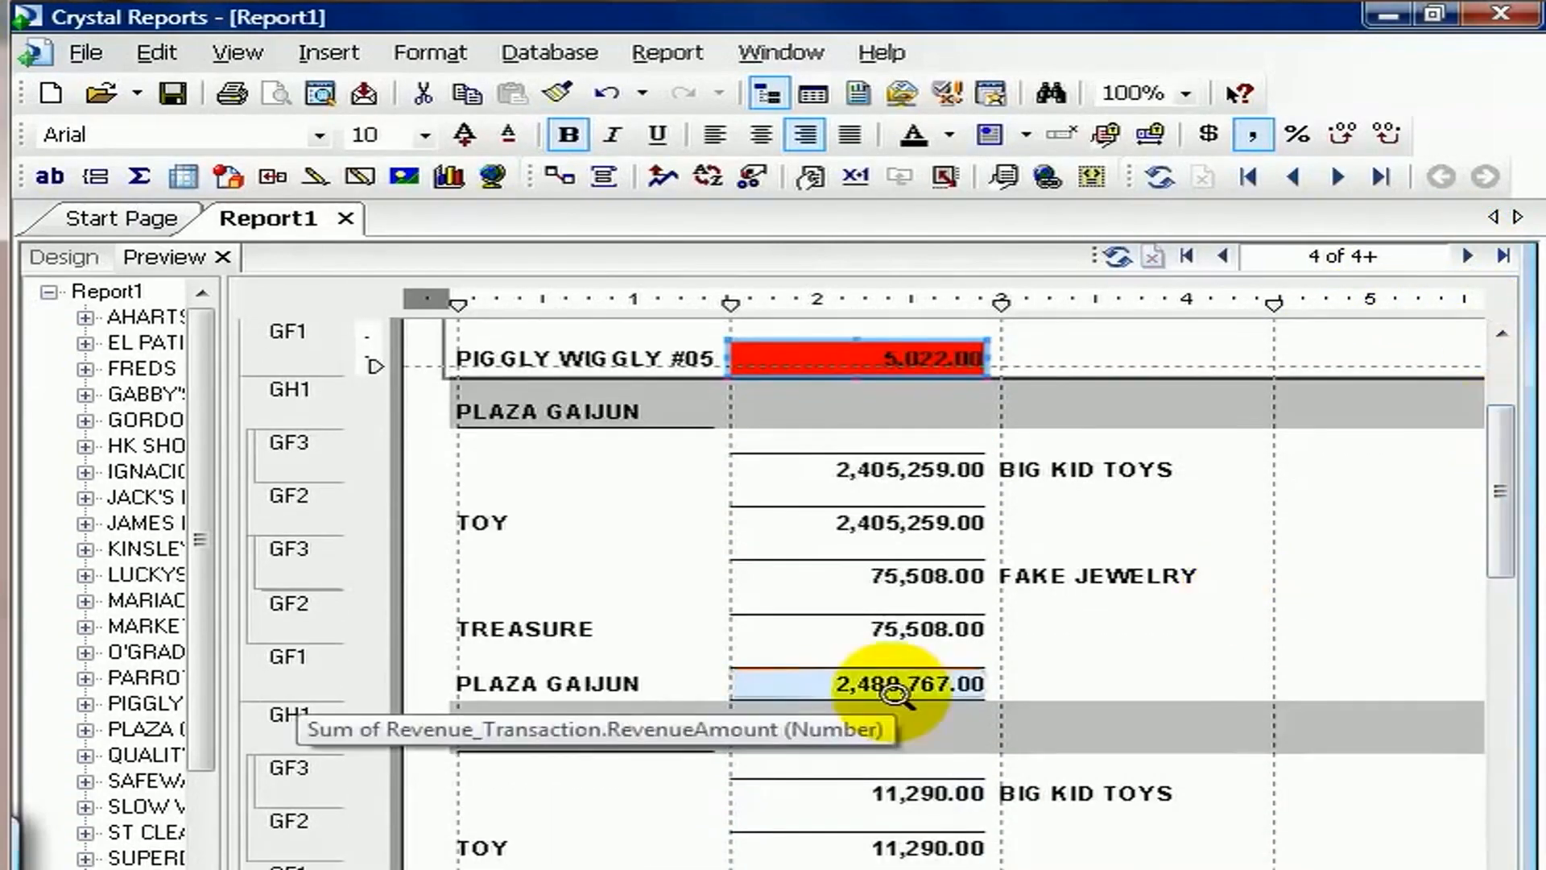